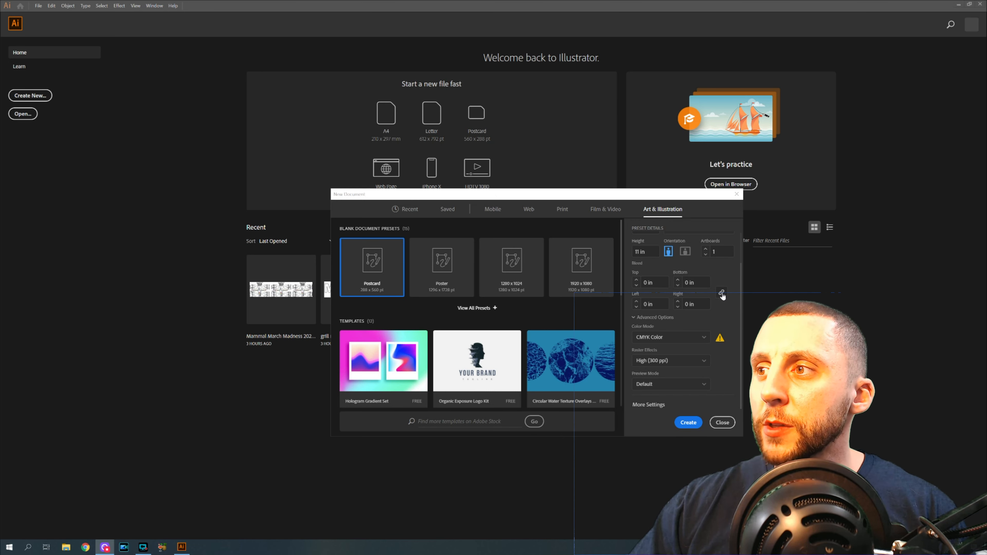
Create a new 8.25 by 11 in portrait document in CMYK color with High (300 ppi) raster effects
scroll(729, 294, up, 2)
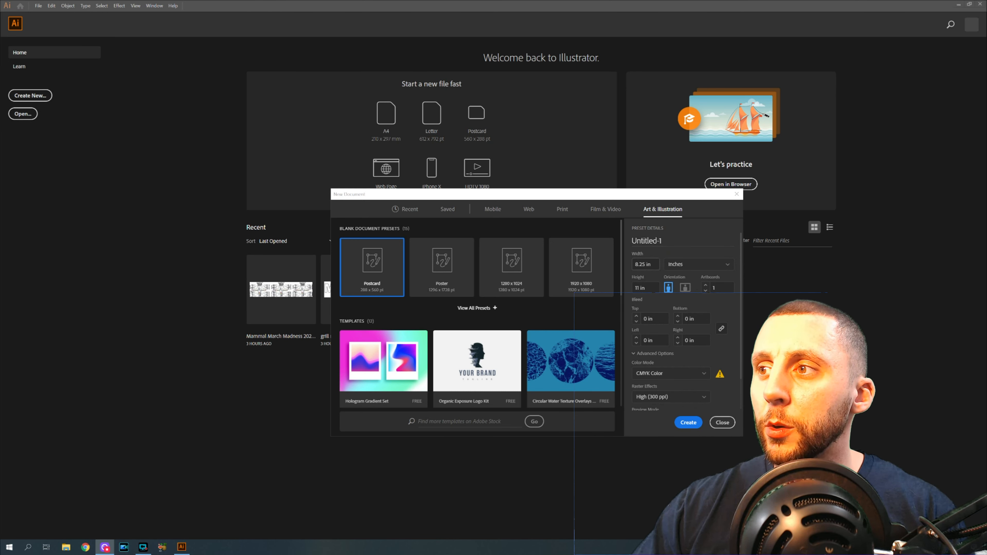
click(645, 264)
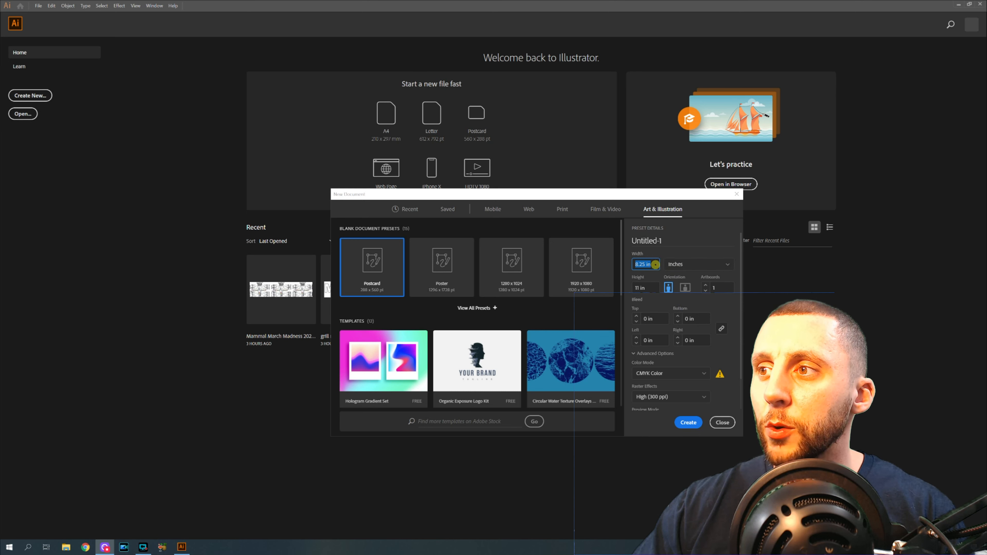
key(Tab)
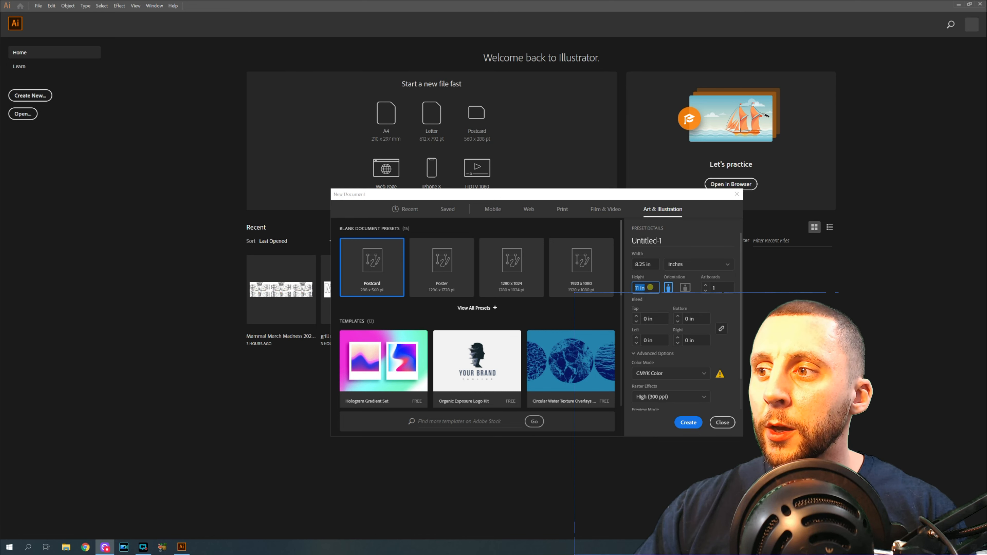
click(653, 374)
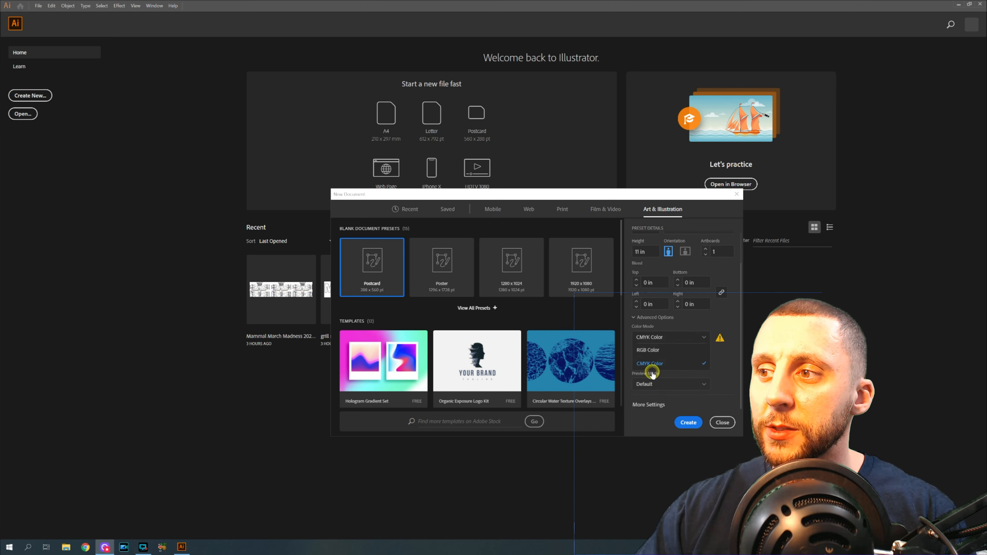
click(650, 363)
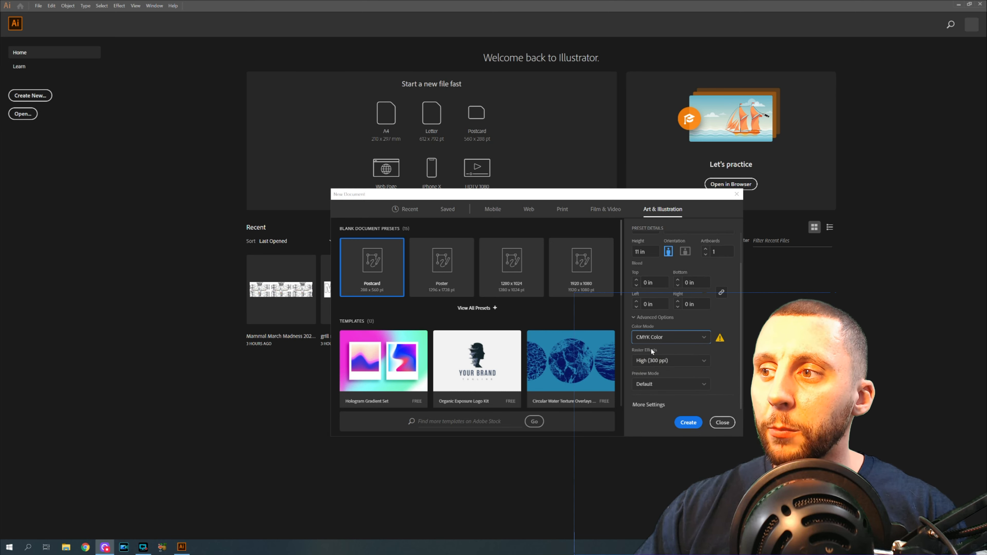
click(655, 361)
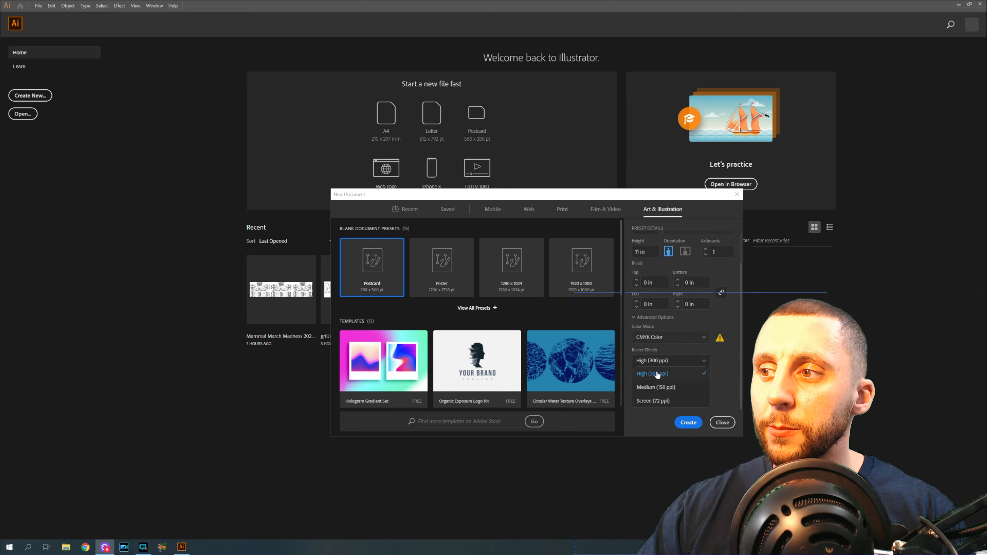
click(656, 374)
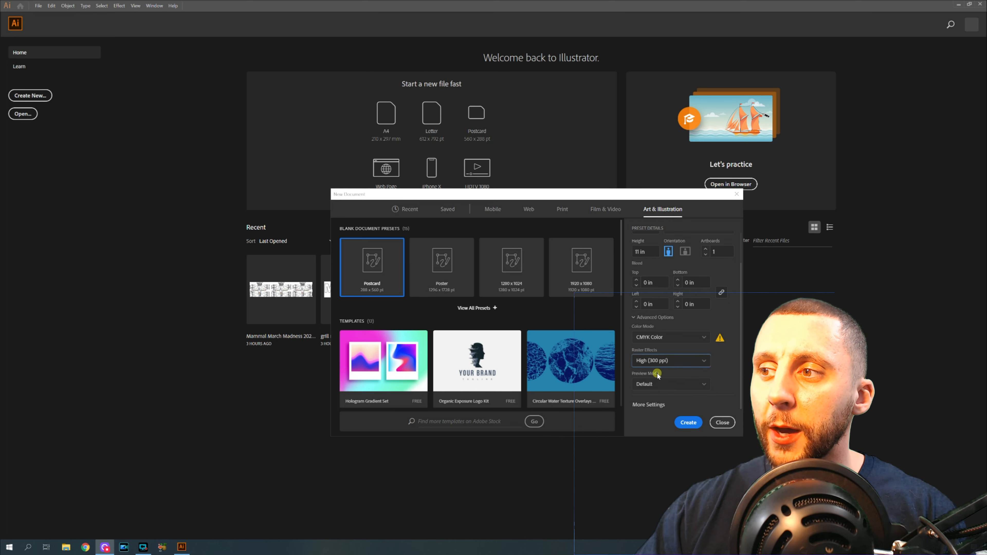
click(682, 420)
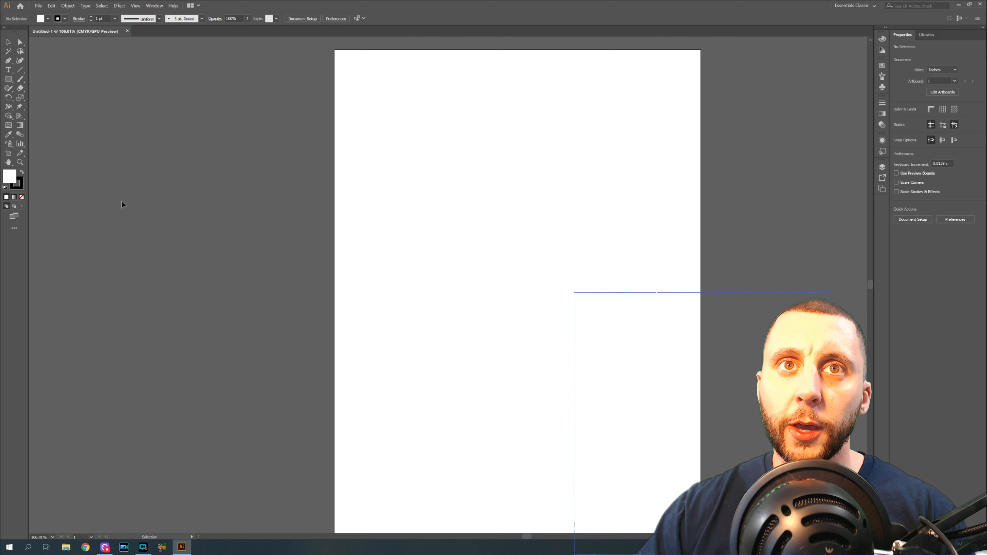
Draw a blue-filled rectangle about 8 in wide and 0.76 in high across the middle of the artboard
click(9, 80)
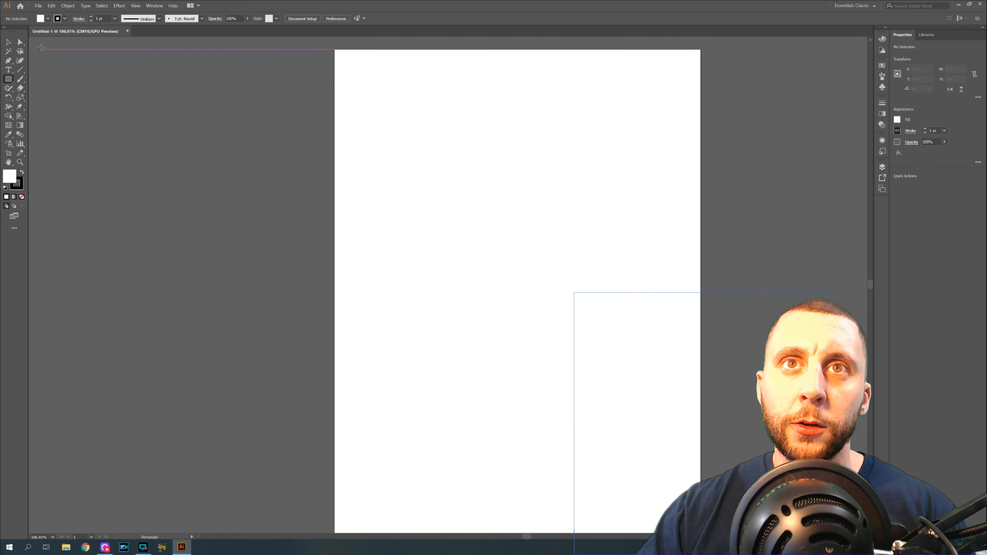
click(46, 19)
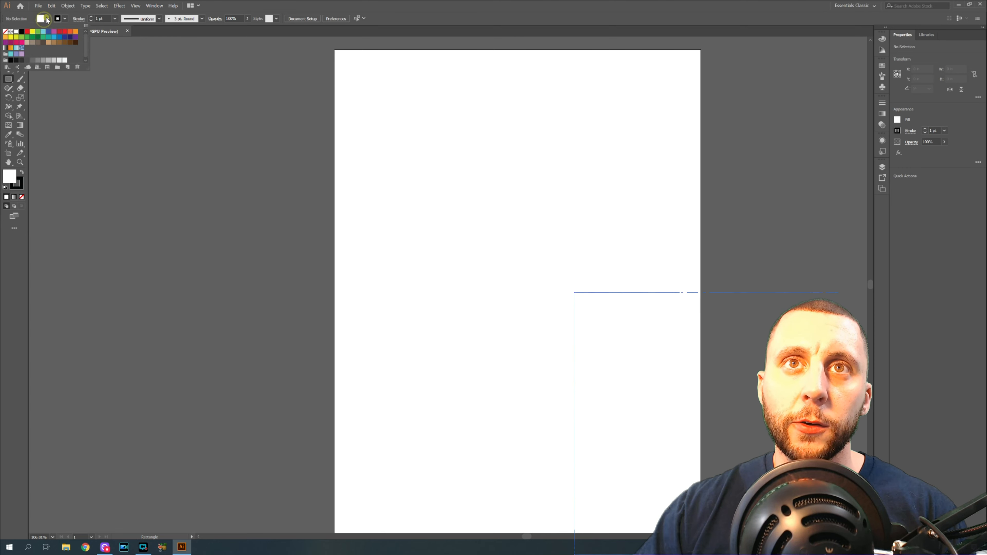
click(54, 37)
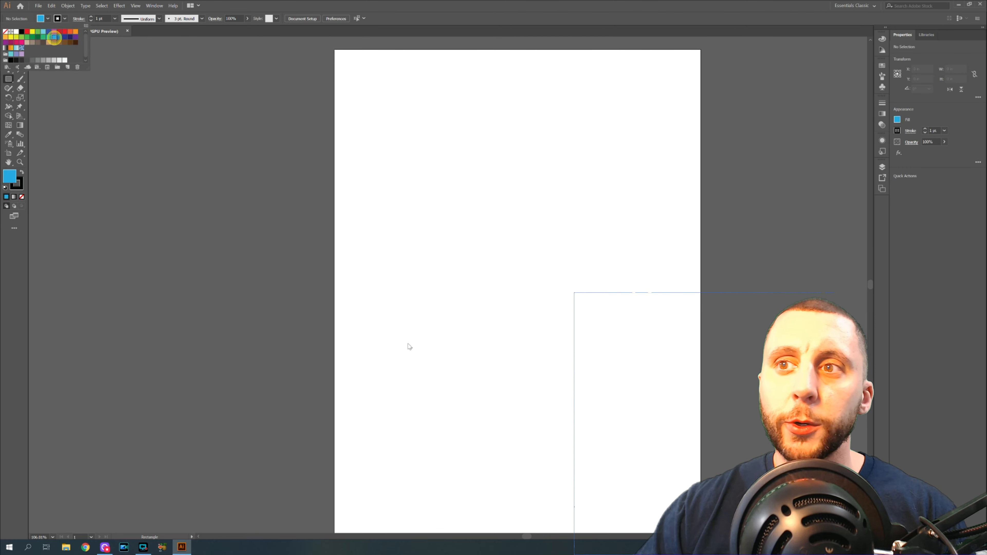
click(89, 110)
drag(341, 248, 695, 280)
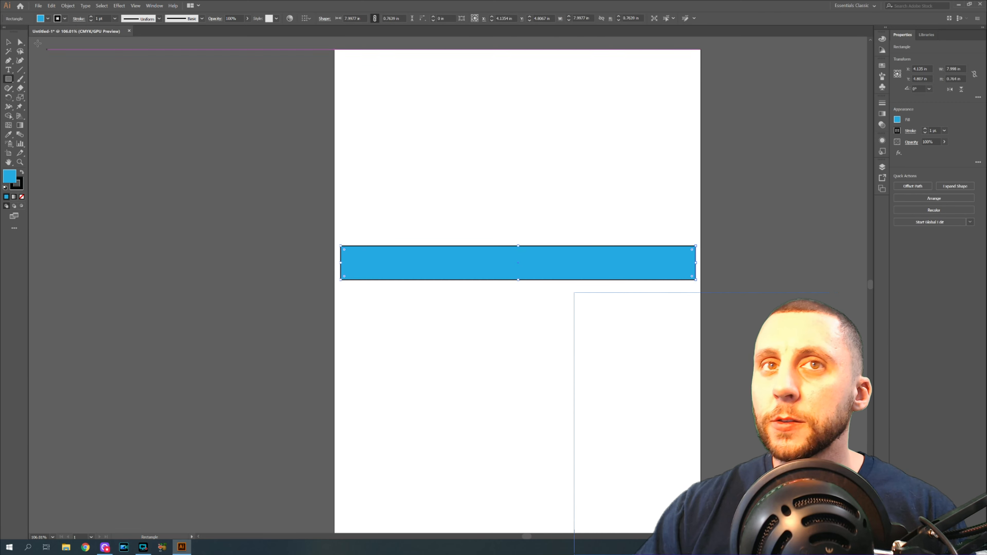
key(v)
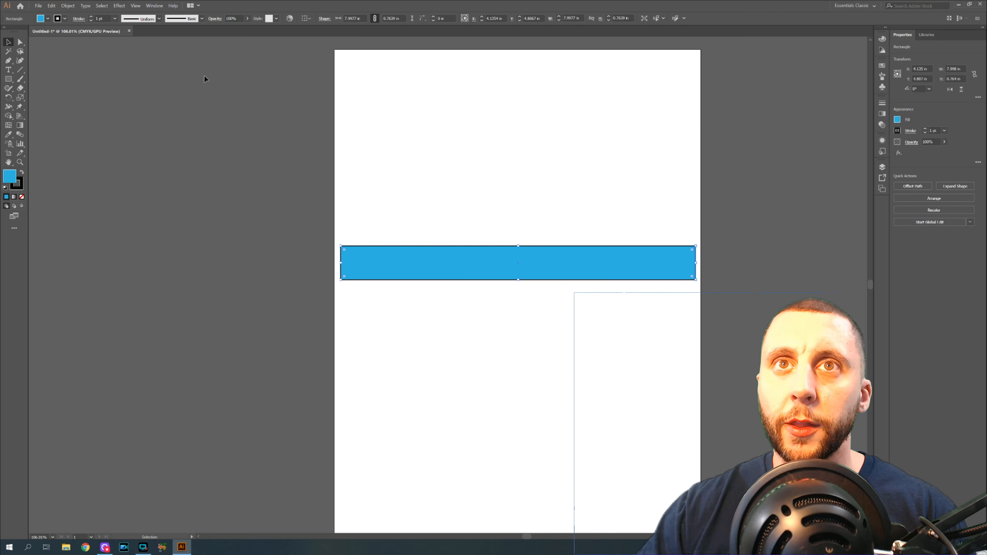
click(465, 225)
Create a 1 by 1 in circle above the blue bar with the Ellipse tool
click(7, 80)
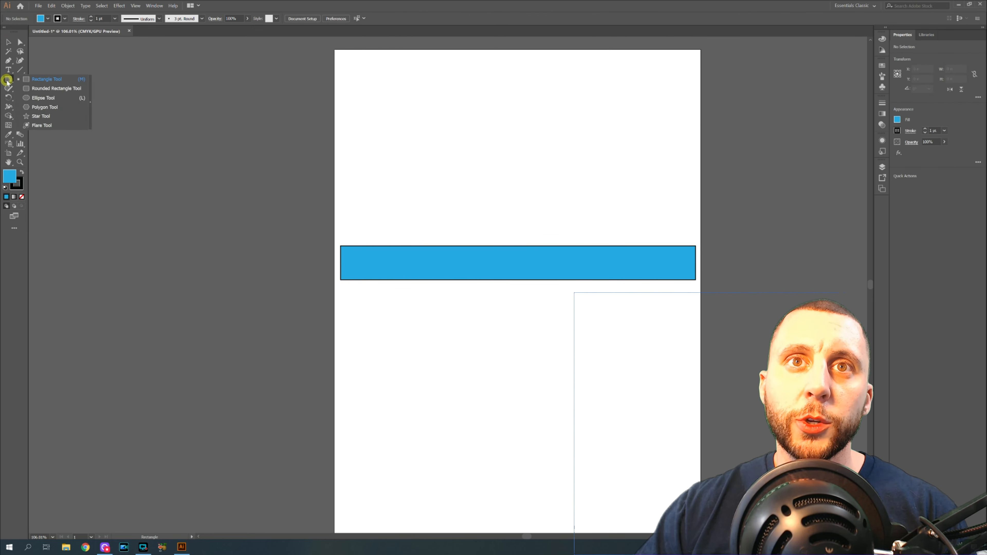
click(19, 89)
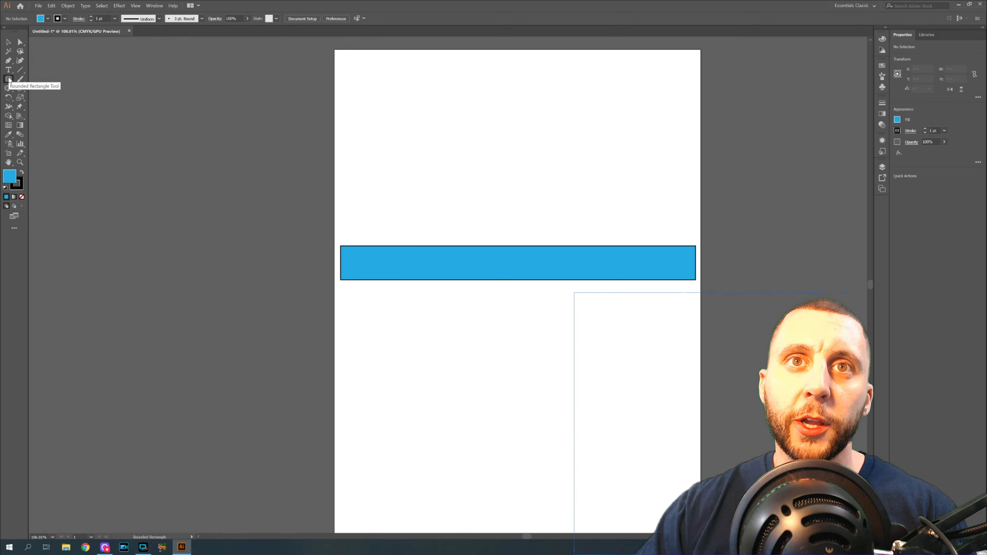
click(9, 80)
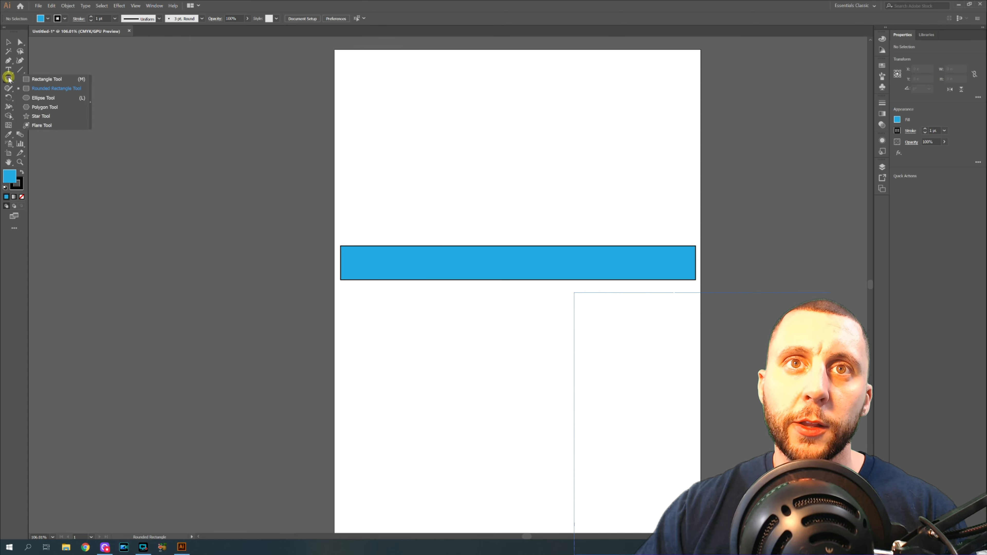
click(42, 102)
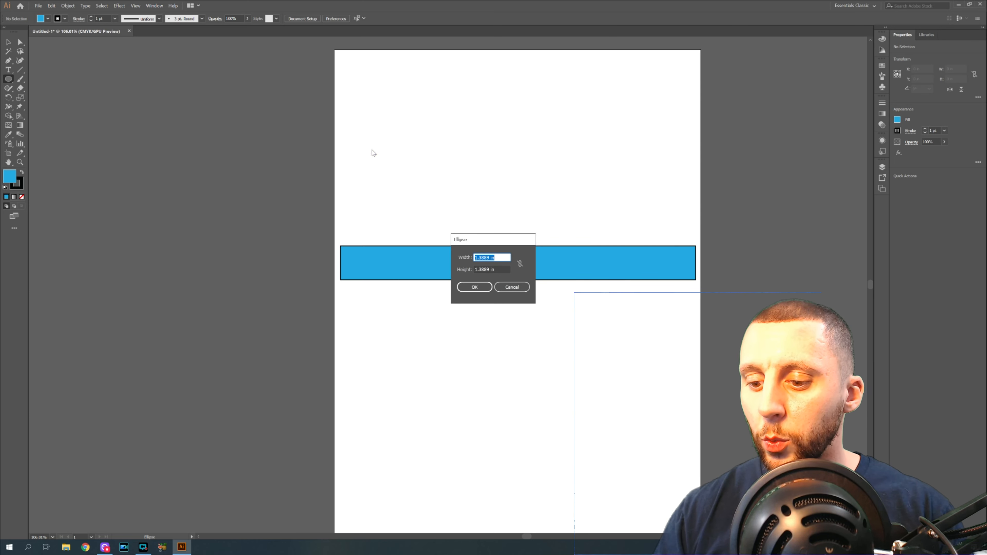
text(1)
key(Tab)
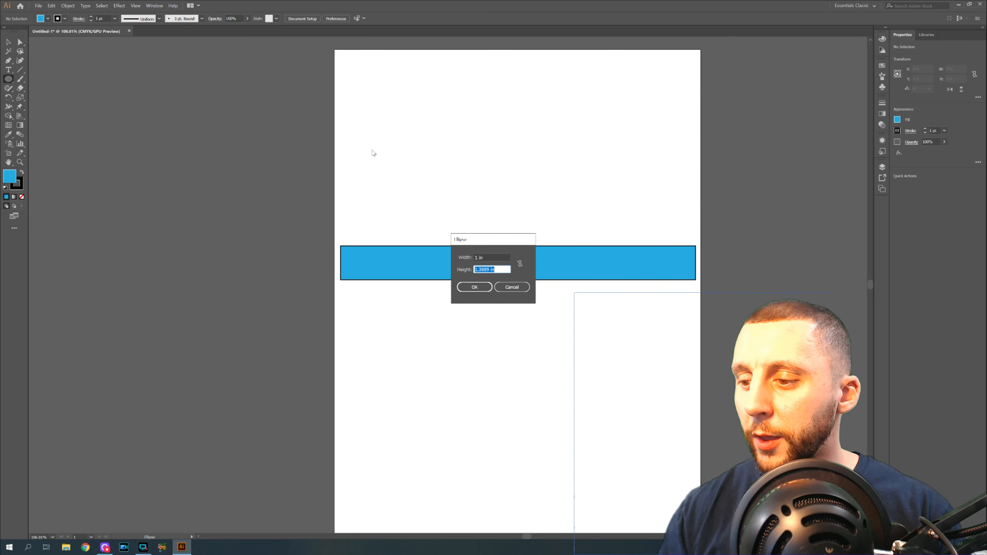
text(1)
click(480, 288)
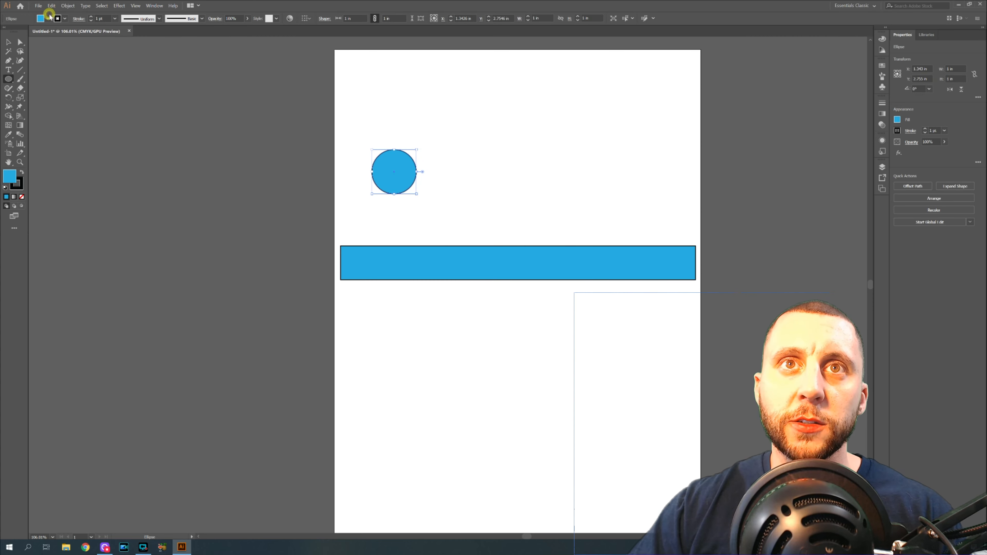
Fill the circle with red and move it against the artboard's left edge, above the blue bar
click(48, 18)
click(27, 32)
click(8, 42)
drag(389, 168, 365, 157)
click(426, 169)
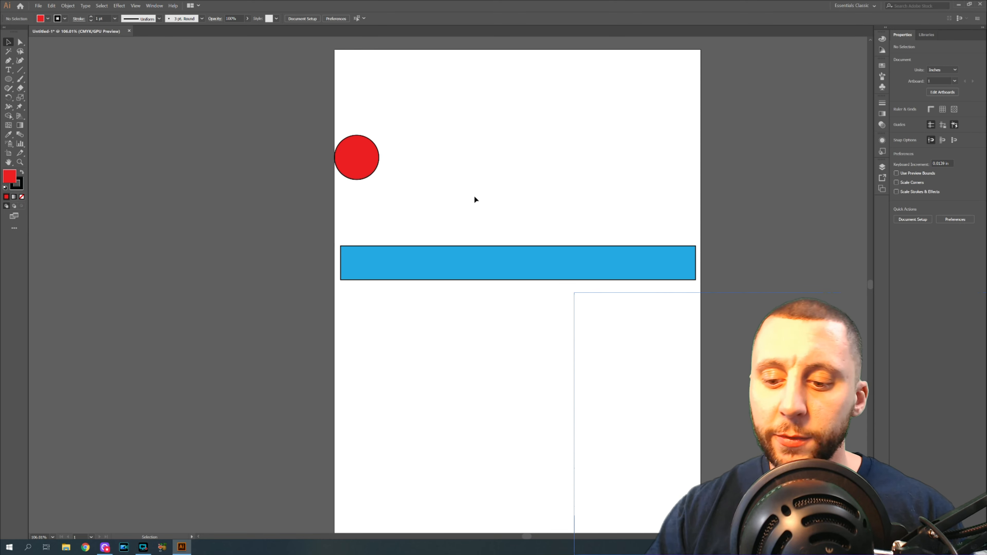
Duplicate the artboard with its artwork and place the copy just to the right of the original
key(shift+o)
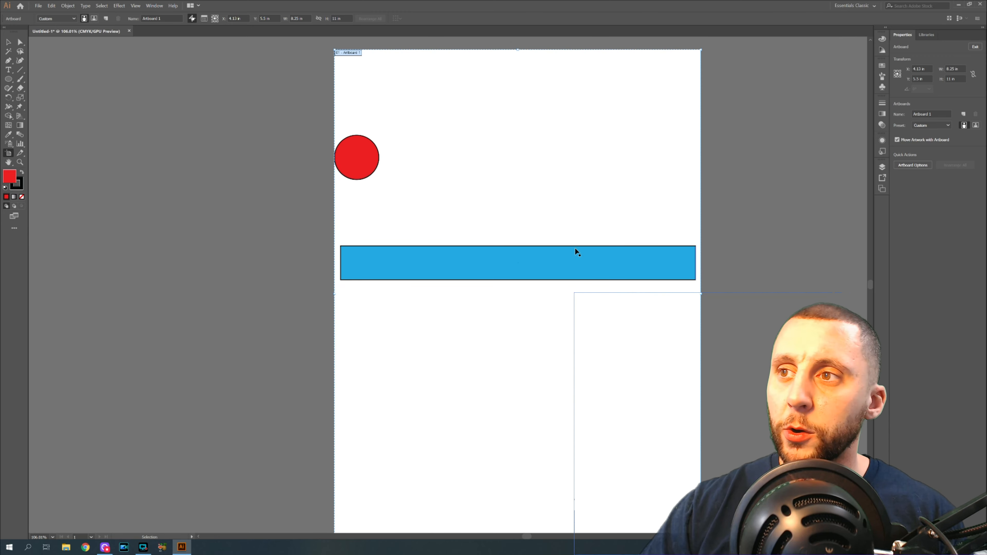
scroll(601, 241, right, 1)
scroll(600, 241, down, 4)
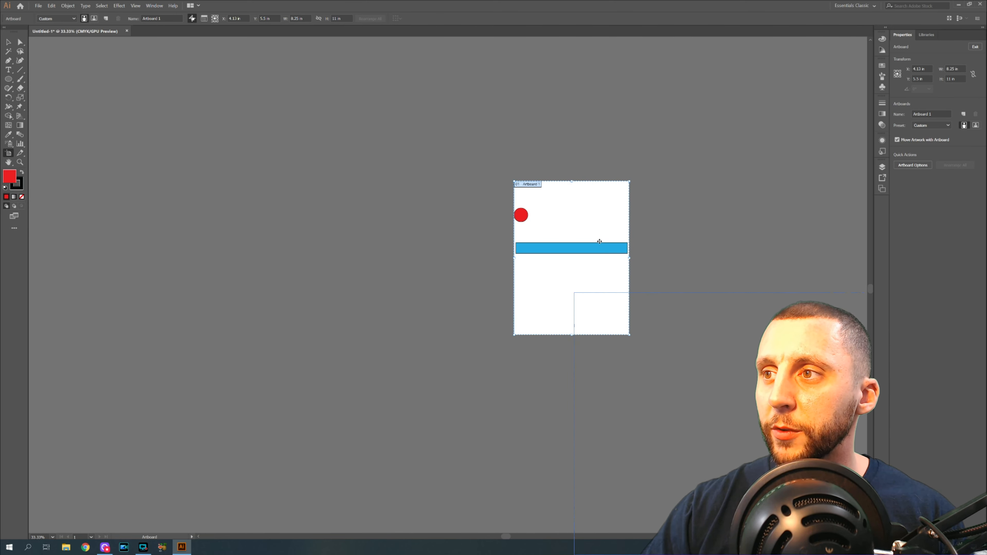
scroll(599, 243, right, 5)
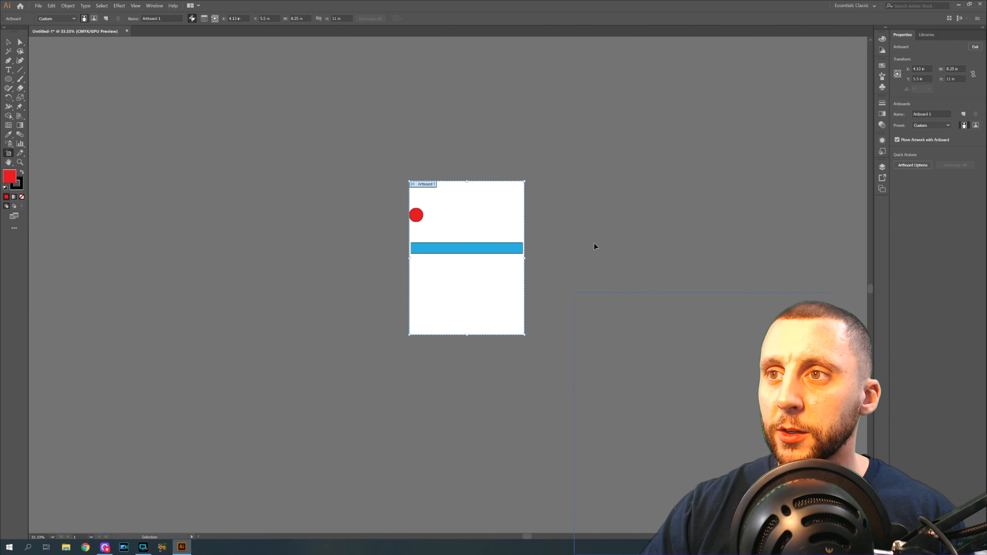
scroll(588, 244, right, 6)
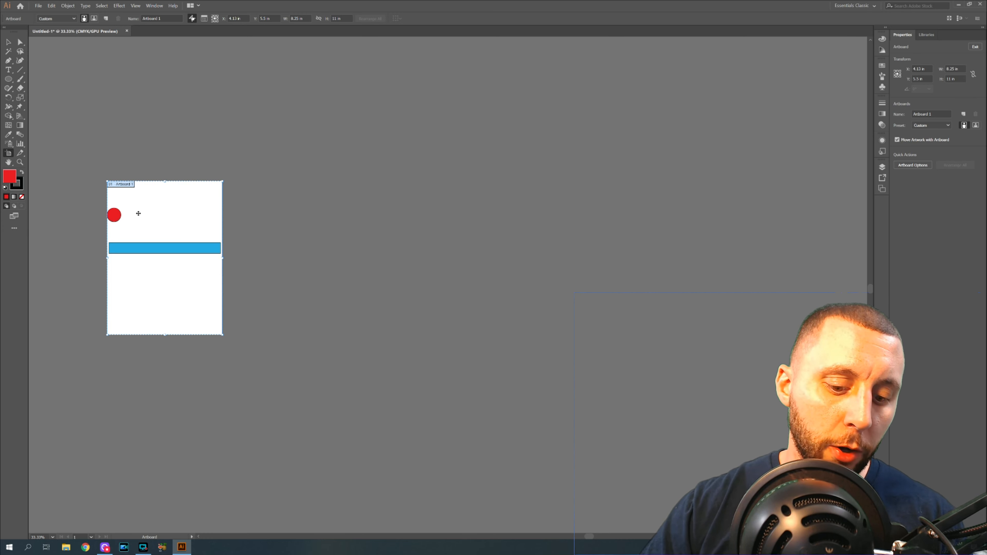
key(alt)
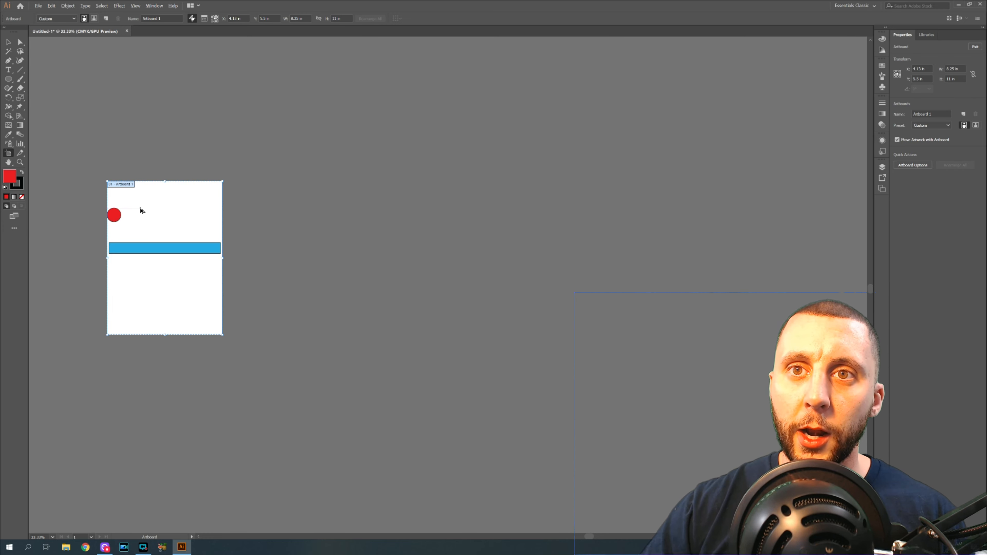
drag(140, 210, 266, 212)
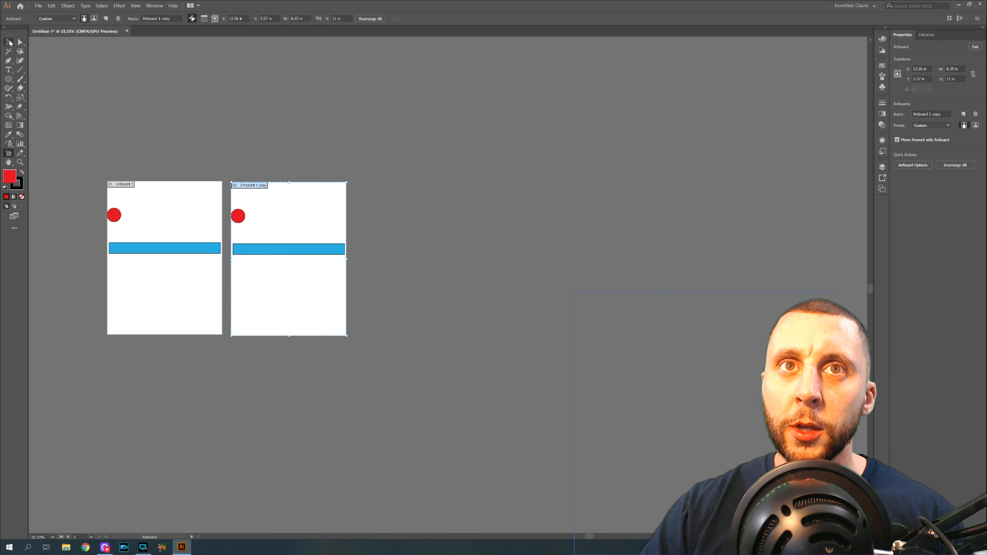
click(8, 42)
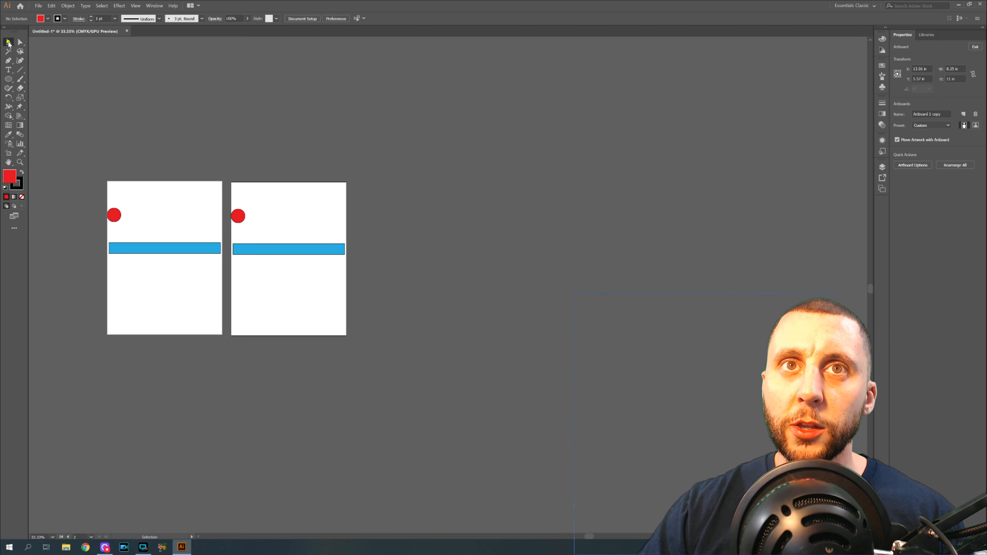
Nudge the red circle on the second artboard about 0.42 in right and 0.42 in down
click(241, 218)
key(a)
scroll(135, 218, left, 1)
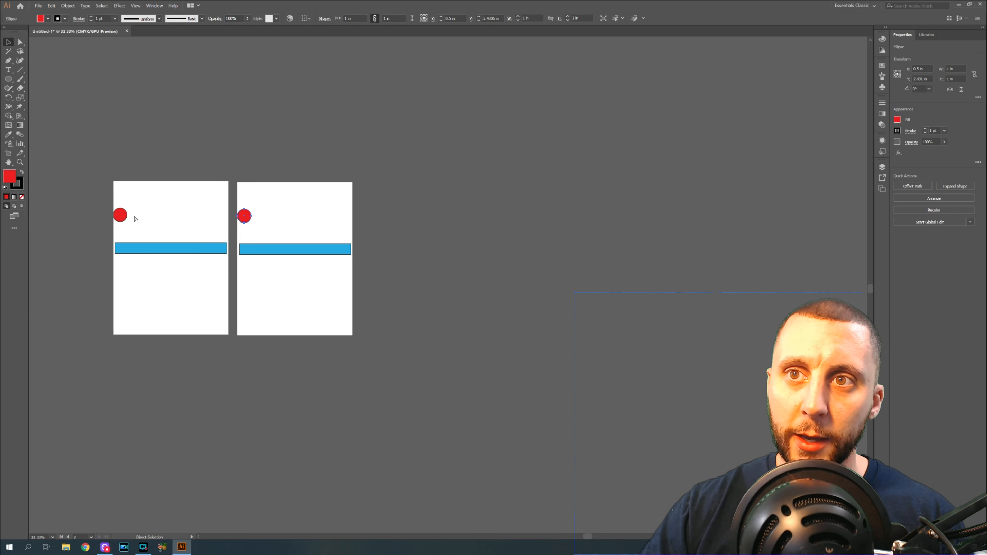
scroll(142, 217, up, 1)
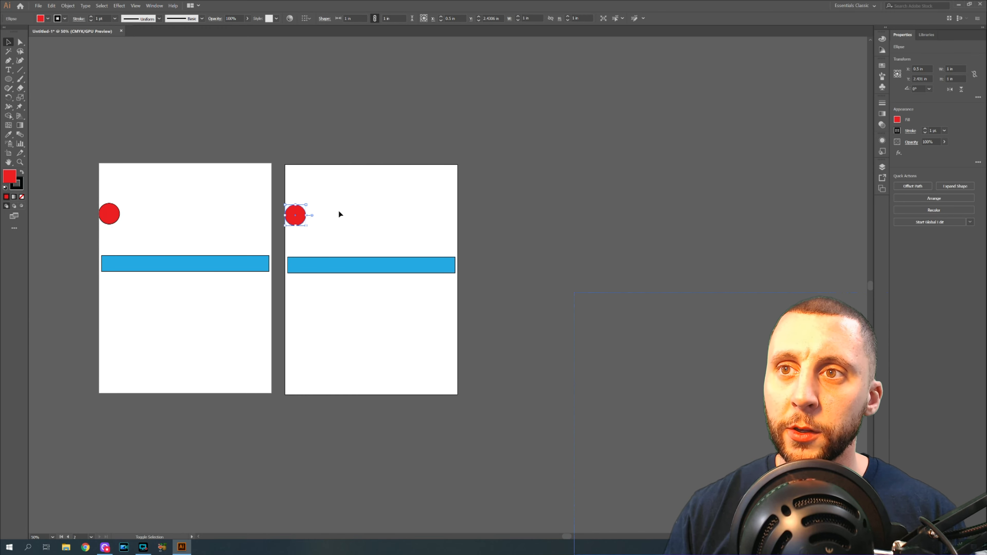
key(Right)
key(Right)
key(Right)
key(Right)
key(Right)
key(Right)
key(Right)
key(Right)
key(Right)
key(Right)
key(Right)
key(Right)
key(Right)
key(Right)
key(Right)
key(Right)
key(Right)
key(Right)
key(Right)
key(Right)
key(Down)
key(Down)
key(Down)
key(Down)
key(Down)
key(Down)
key(Down)
key(Down)
key(Down)
key(Down)
key(Down)
key(Down)
key(Down)
key(Down)
key(Down)
key(Down)
key(Down)
key(Down)
key(Down)
key(Down)
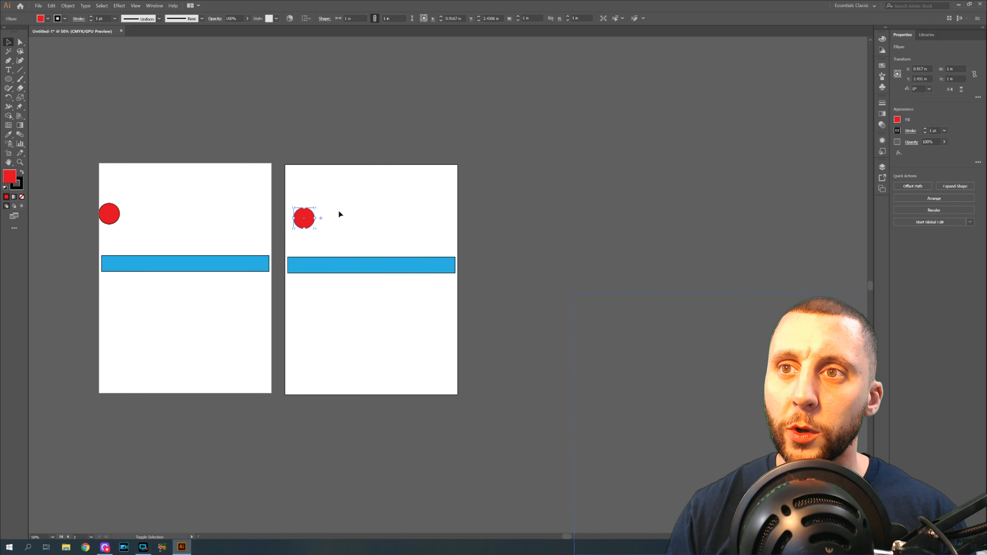
click(342, 143)
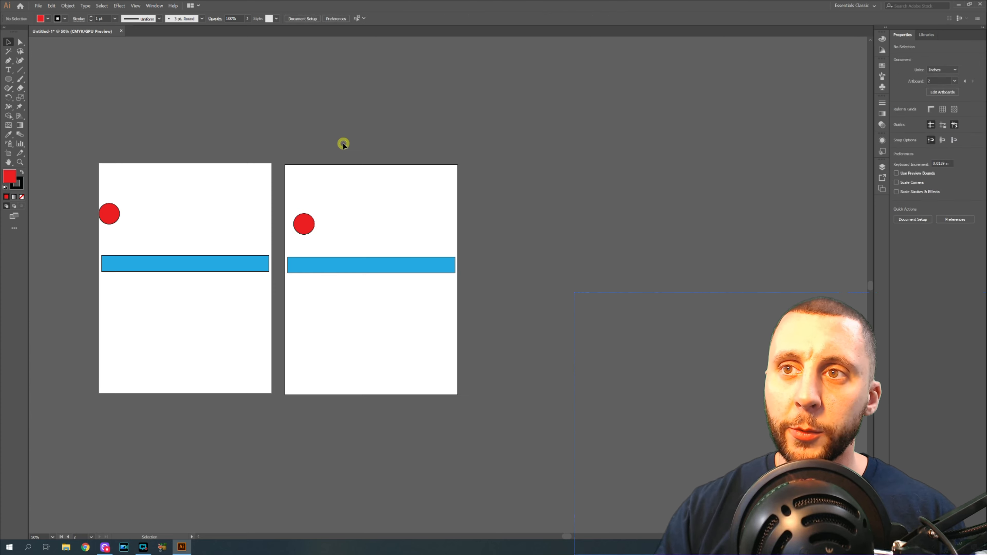
Duplicate the second artboard with its artwork and place the copy just to its right as a third artboard
key(shift+o)
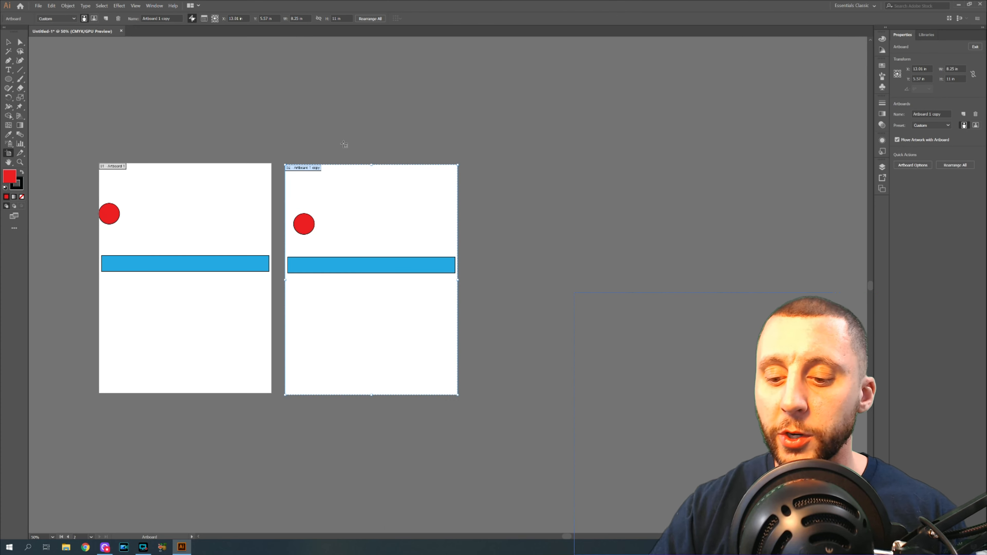
drag(337, 198, 519, 201)
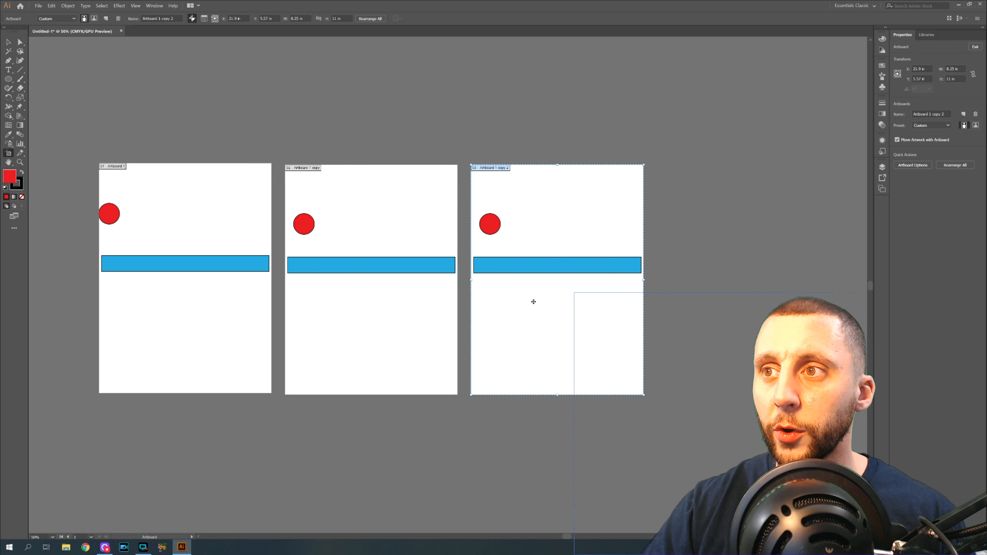
key(Escape)
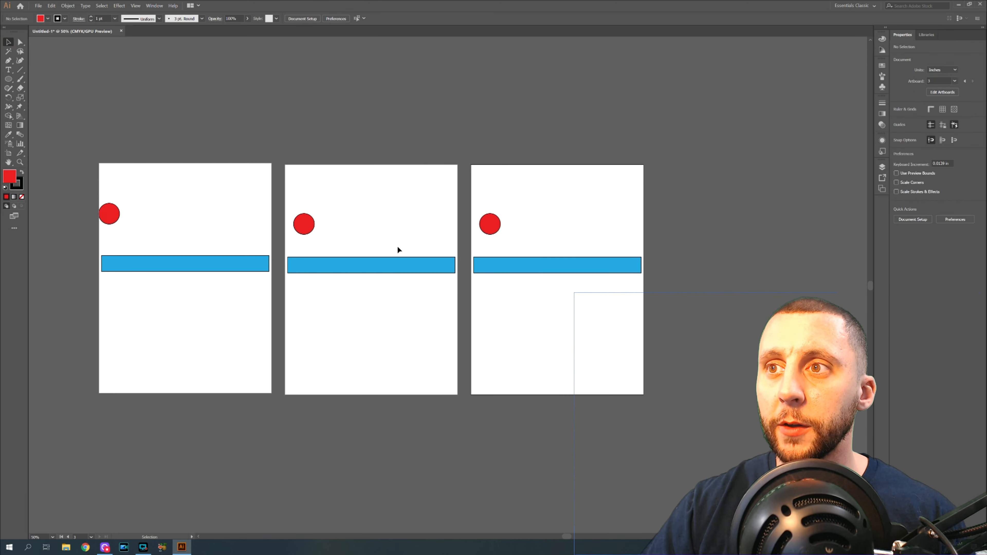
Nudge the red circle on the third artboard about 0.42 in right and 0.42 in down
click(489, 223)
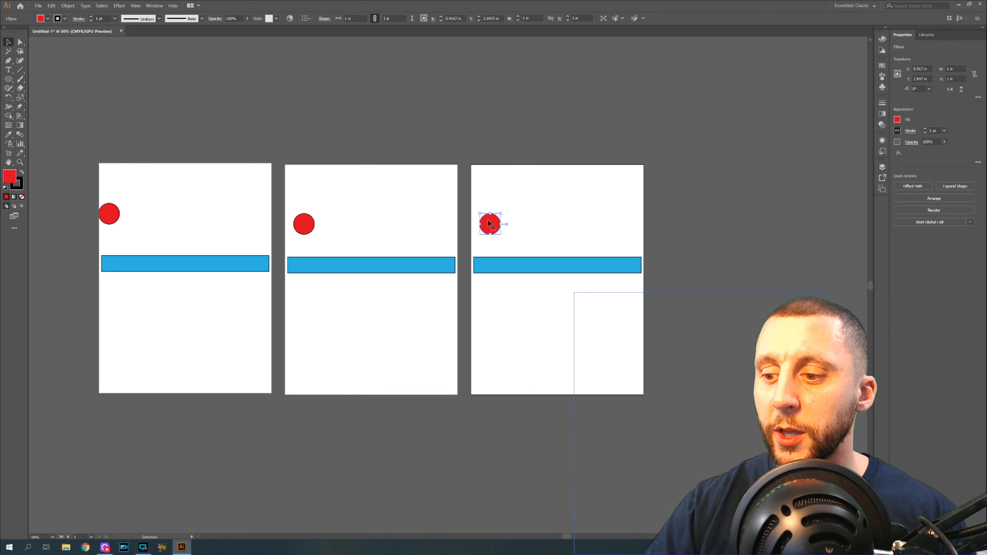
key(shift+Right)
key(shift+Right)
key(shift+Right)
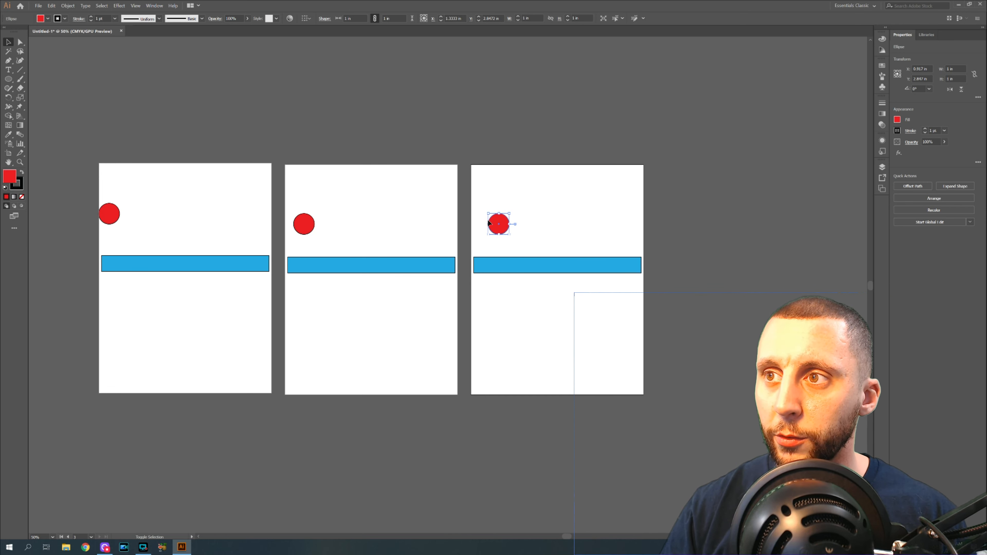
key(shift+Down)
key(shift+Down)
key(shift+Down)
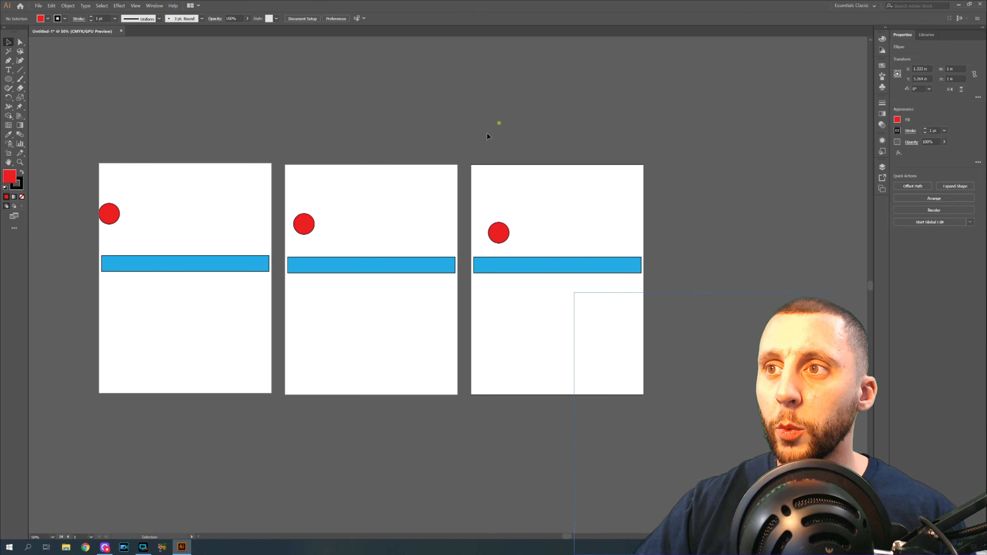
click(499, 123)
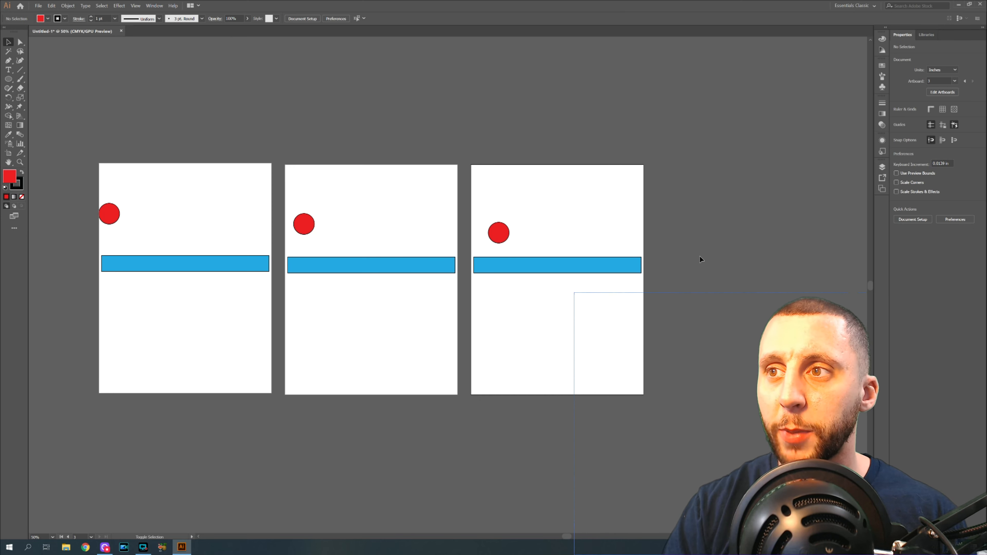
Duplicate the third artboard with its artwork and place the copy just to its right as a fourth artboard
key(shift+o)
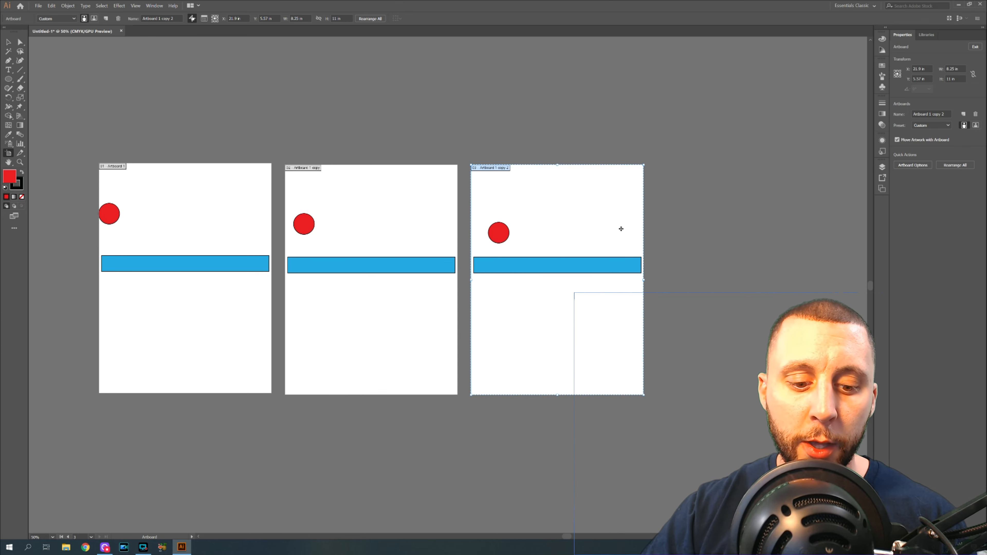
drag(599, 223, 695, 213)
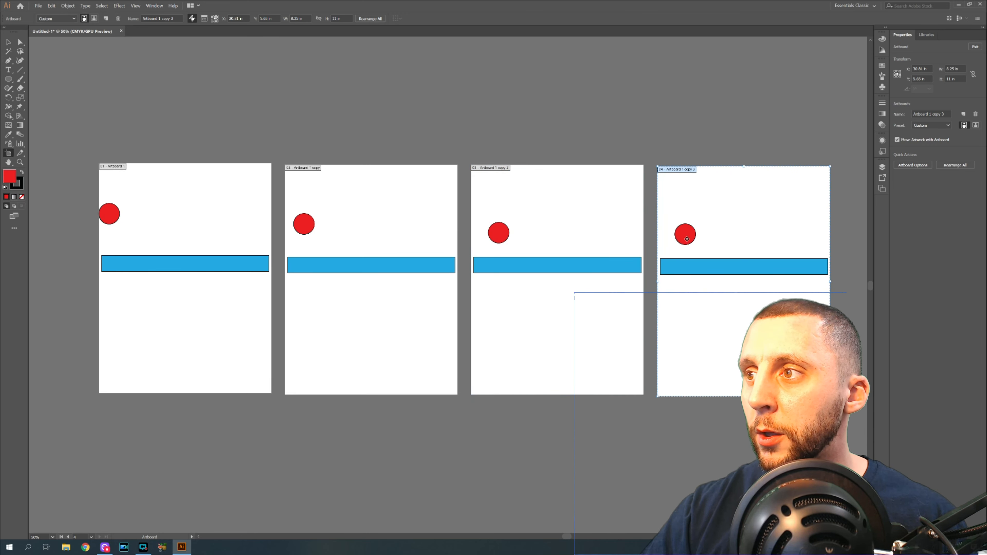
key(v)
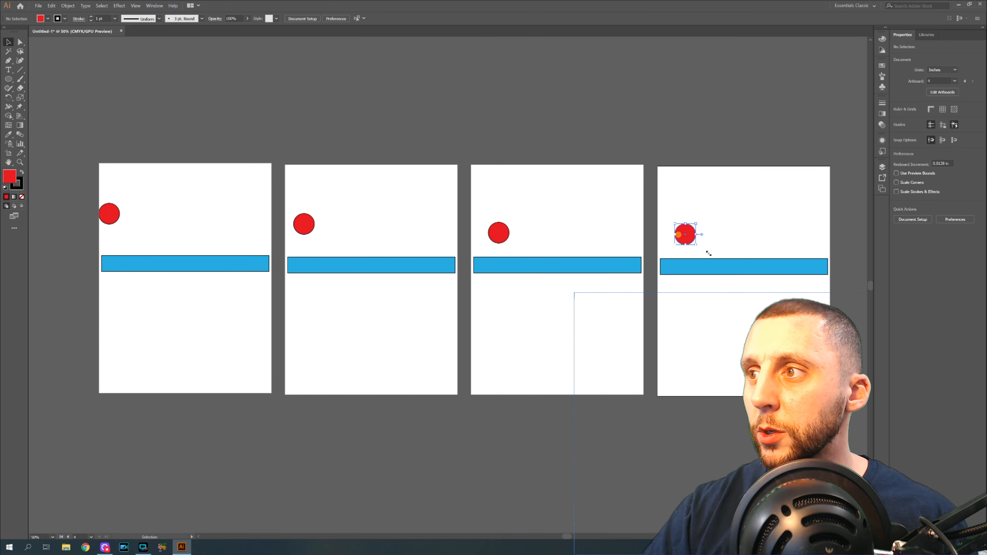
Nudge the red circle on the fourth artboard about 0.42 in right and 0.42 in down
click(682, 242)
key(Right)
key(Right)
key(Right)
key(Right)
key(Right)
key(Right)
key(Right)
key(Right)
key(Right)
key(Right)
key(Right)
key(Right)
key(Right)
key(Right)
key(Right)
key(Right)
key(Right)
key(Right)
key(Right)
key(Right)
key(Down)
key(Down)
key(Down)
key(Down)
key(Down)
key(Down)
key(Down)
key(Down)
key(Down)
key(Down)
key(Down)
key(Down)
key(Down)
key(Down)
key(Down)
key(Down)
key(Down)
key(Down)
key(Down)
key(Down)
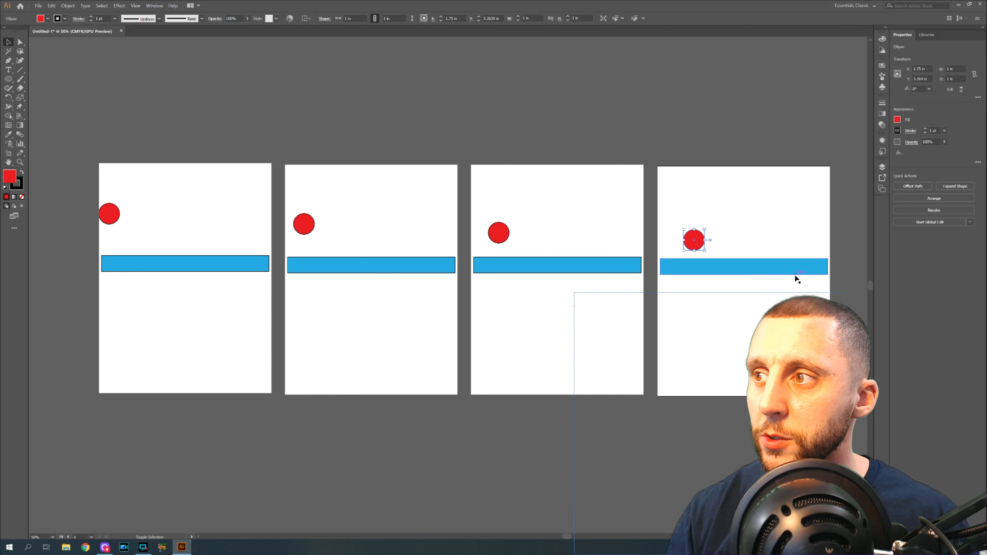
click(720, 83)
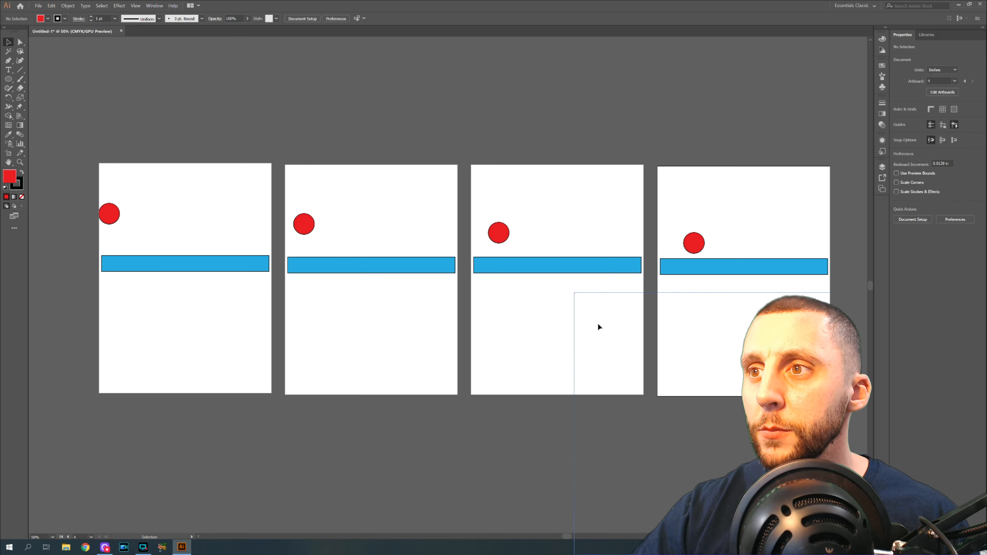
Nudge the fourth artboard's red circle another 0.42 in right and 0.42 in down so that it overlaps the blue bar
scroll(568, 371, right, 5)
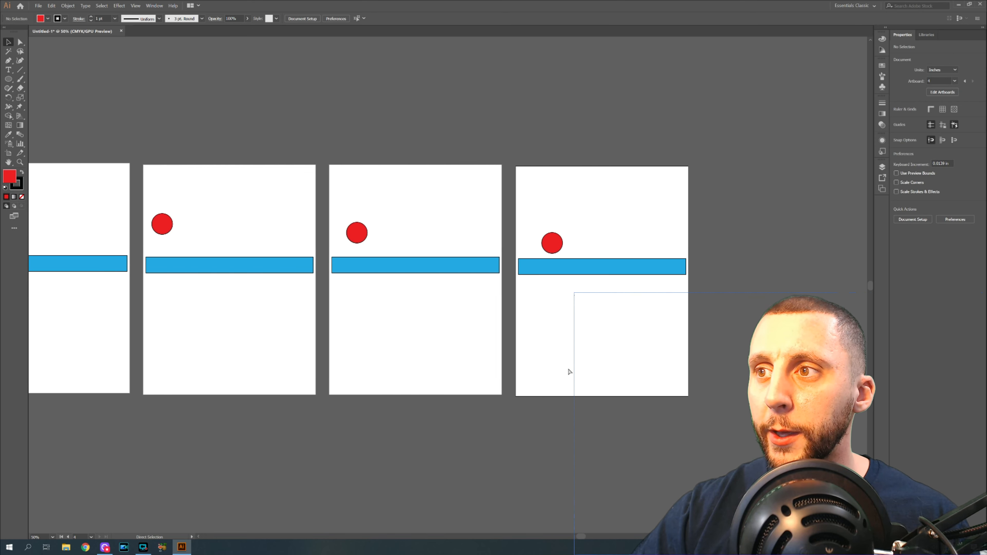
scroll(566, 369, right, 2)
key(shift+o)
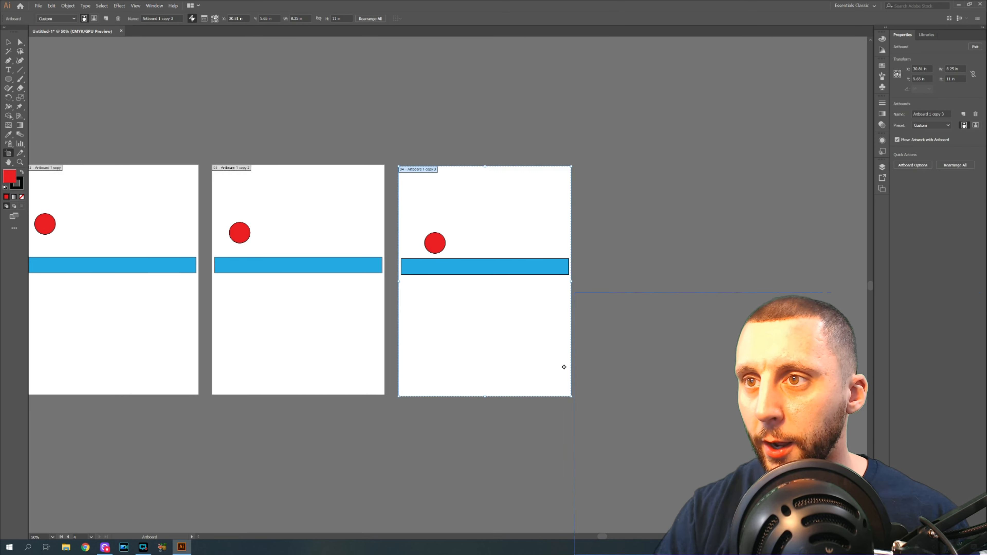
click(9, 42)
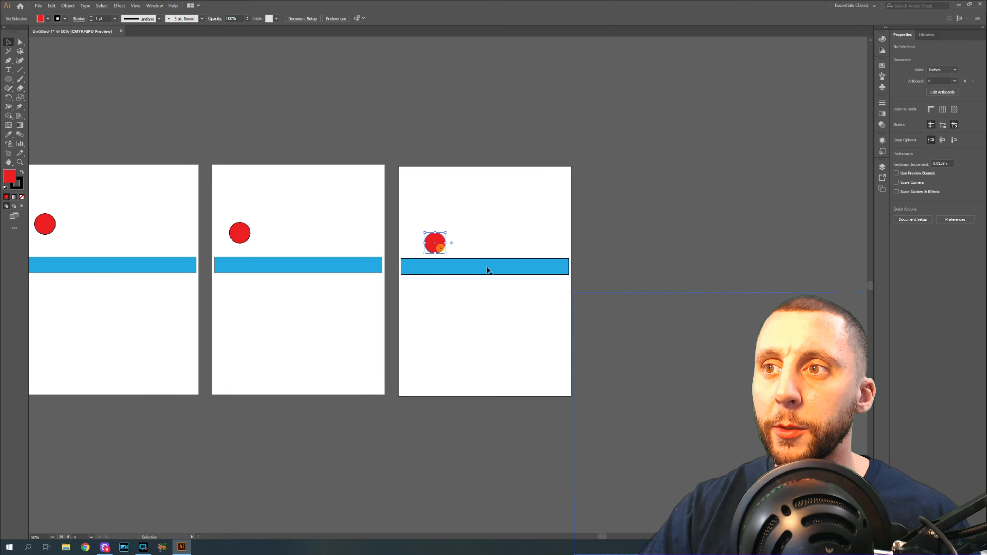
key(shift+Right)
key(shift+Right)
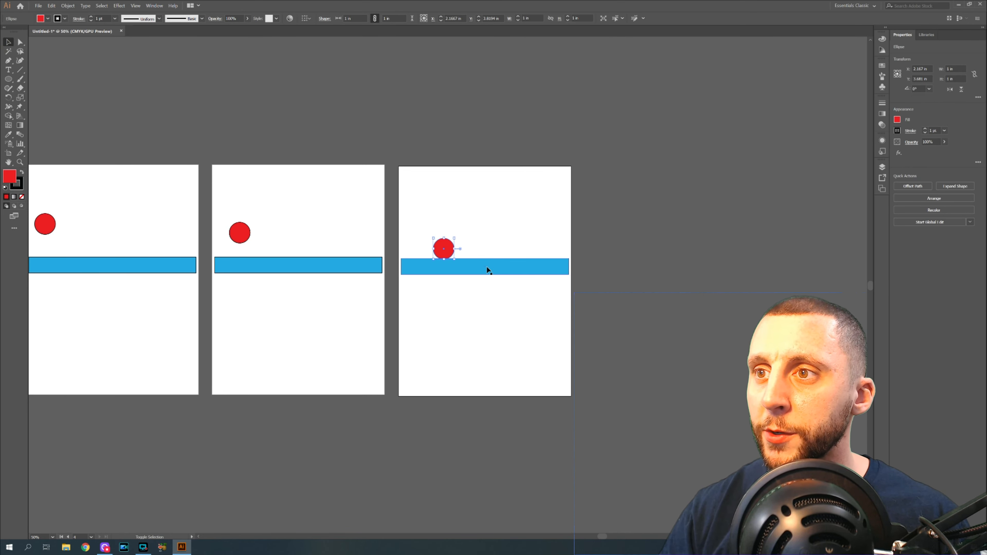
key(shift+Down)
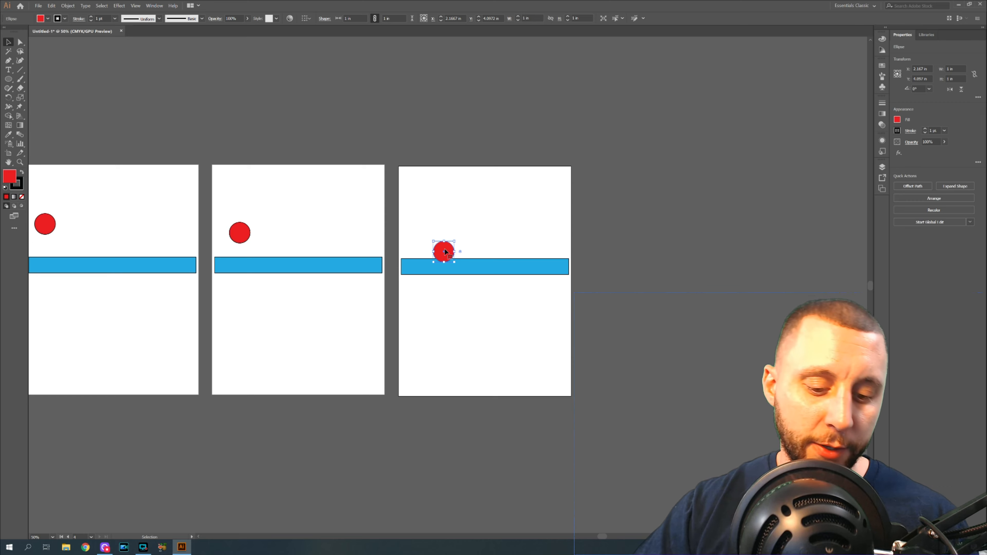
Squash the red circle on the fourth artboard to about 0.83 in tall so its bottom rests on the blue bar
scroll(447, 252, up, 3)
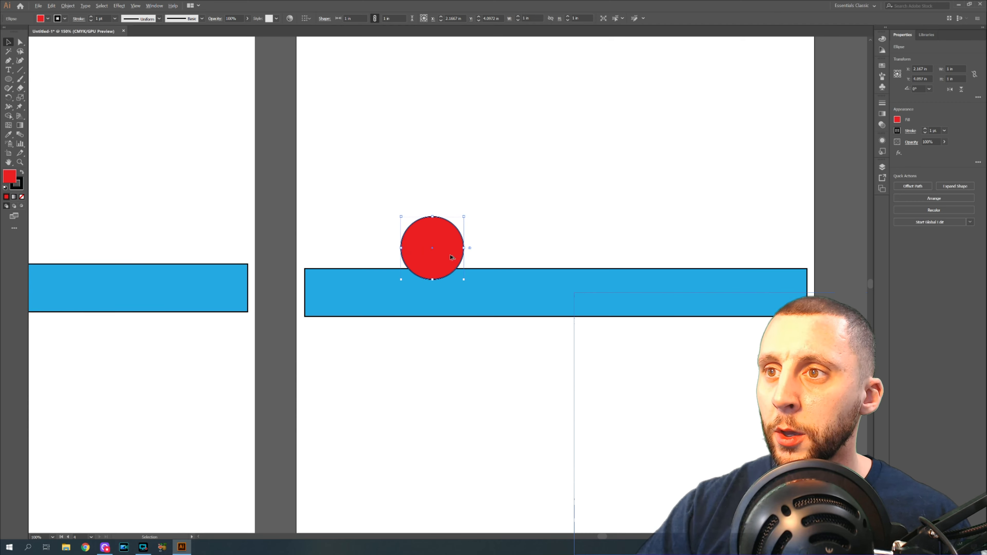
drag(433, 282, 434, 269)
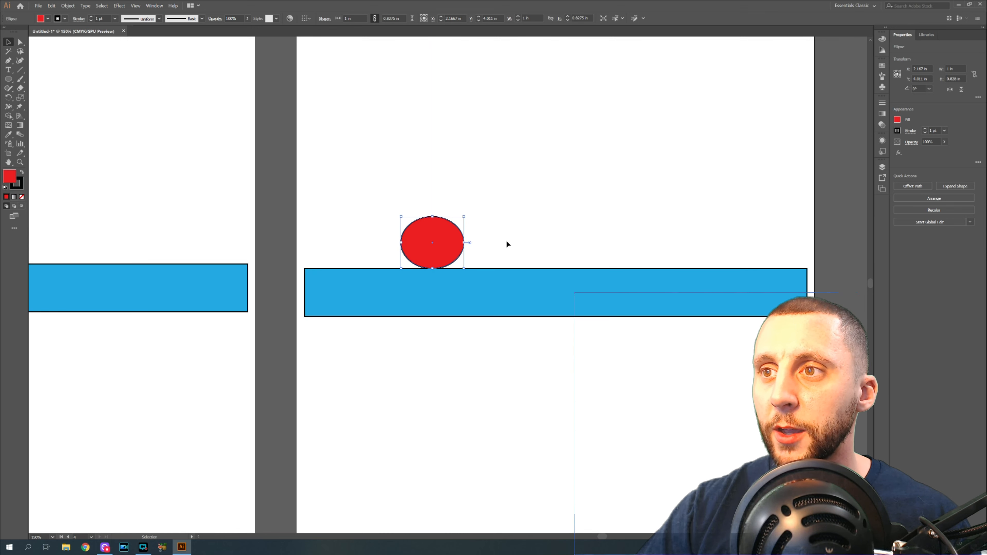
click(506, 242)
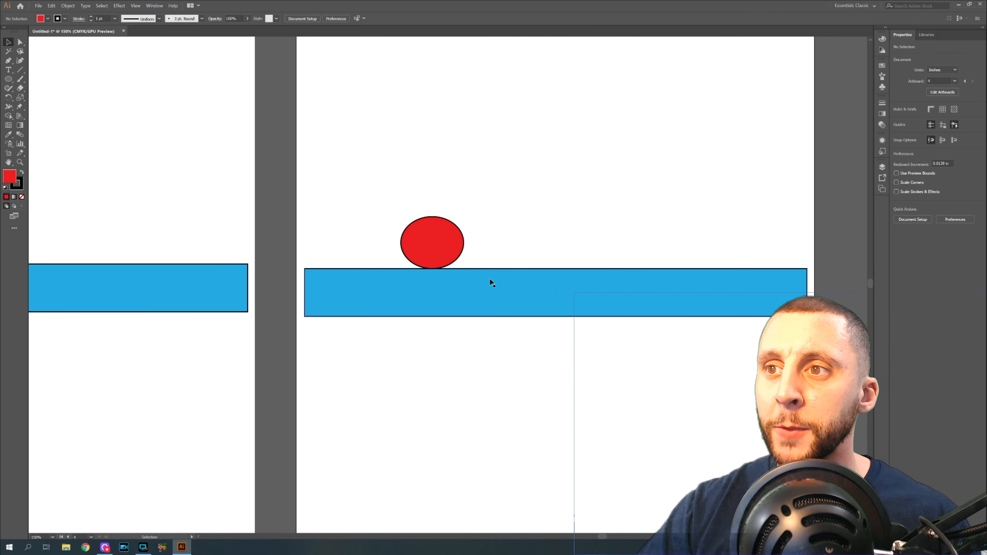
Duplicate the fourth artboard with its squashed circle and place the copy just to its right as a fifth artboard
scroll(474, 221, down, 3)
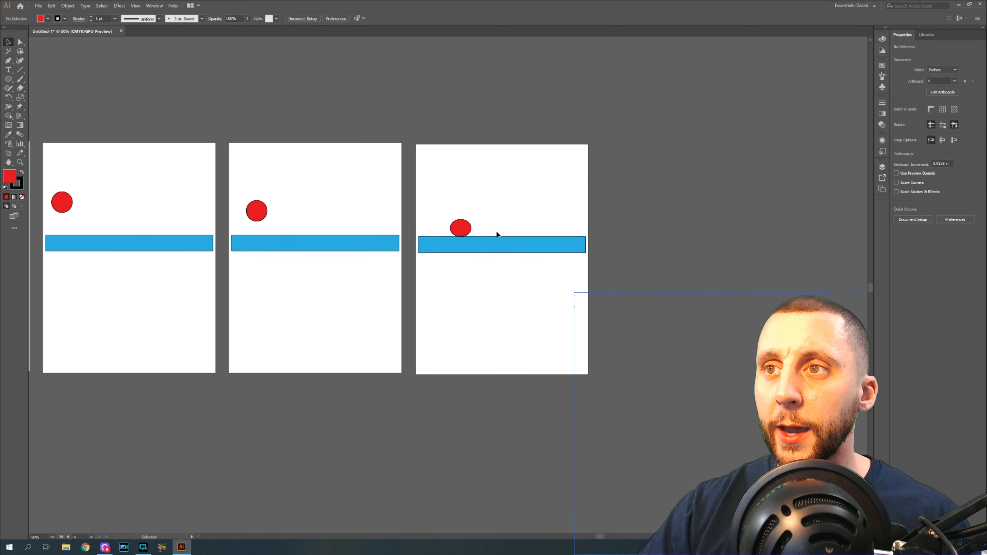
key(shift+o)
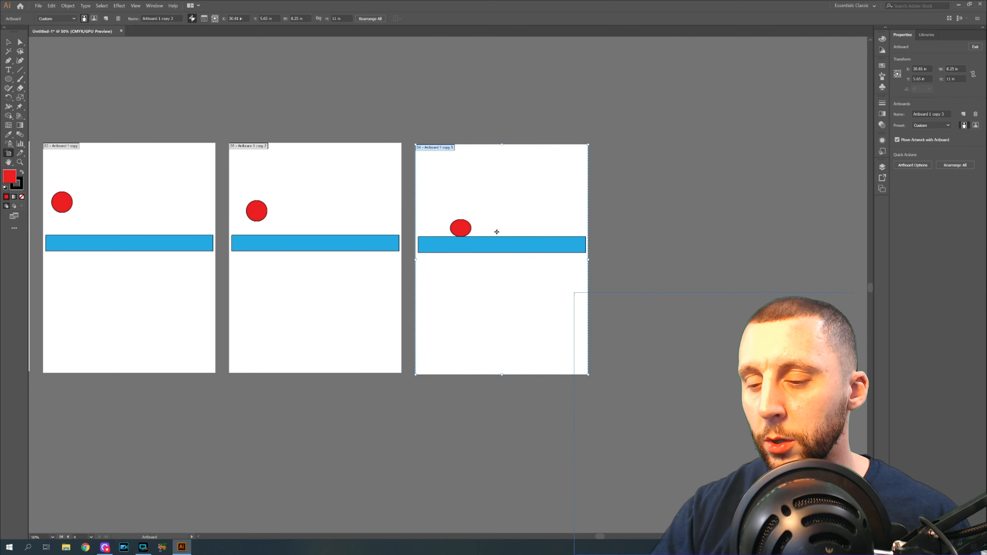
drag(496, 232, 681, 230)
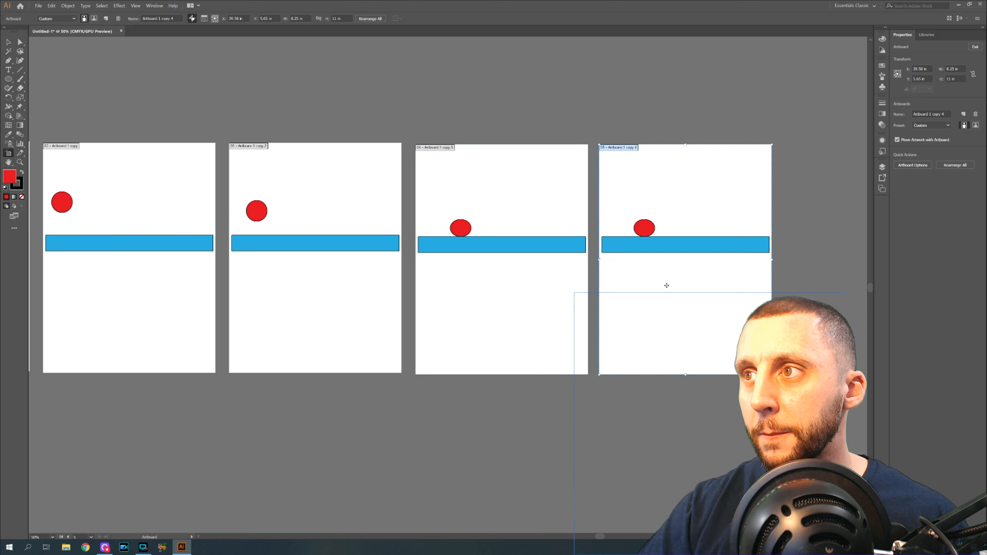
key(v)
Nudge the squashed circle on the fifth artboard about 0.42 in right and 0.42 in up
click(649, 229)
key(shift+Right)
key(shift+Right)
key(shift+Right)
key(shift+Up)
key(shift+Up)
key(shift+Up)
key(shift+Up)
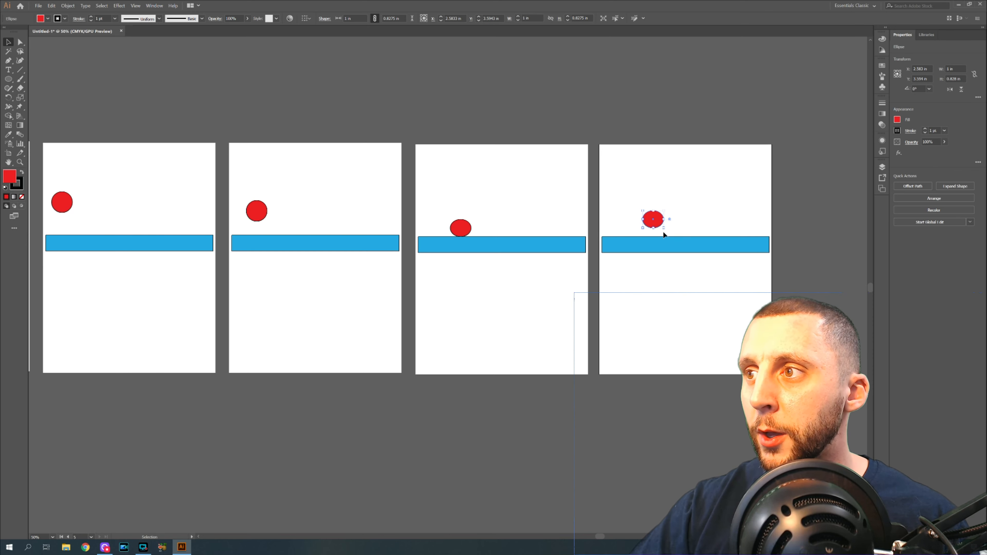
Try stretching the fifth artboard's ellipse to 1 in tall and reducing it to about 0.94 in, and undo both changes
scroll(668, 225, up, 3)
drag(624, 234, 624, 246)
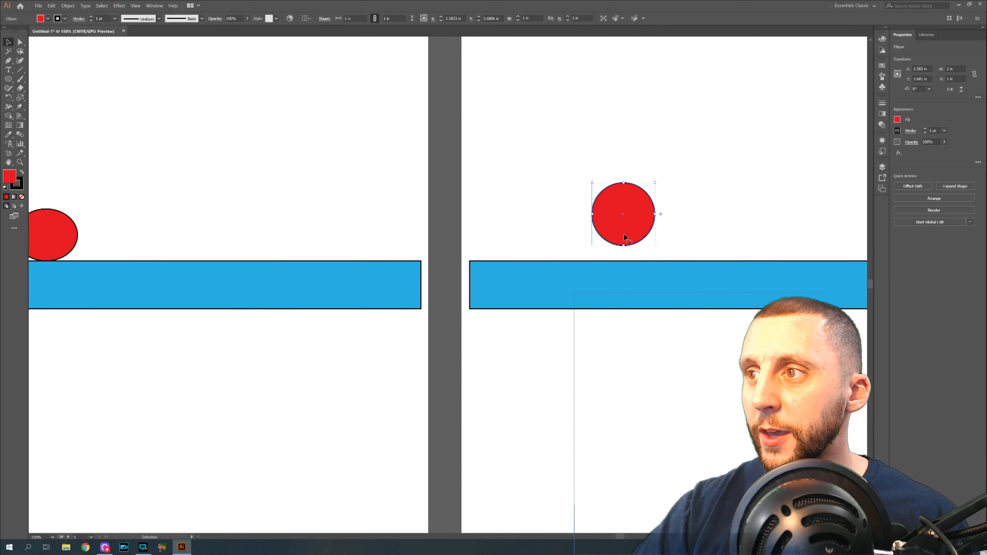
drag(624, 245, 625, 243)
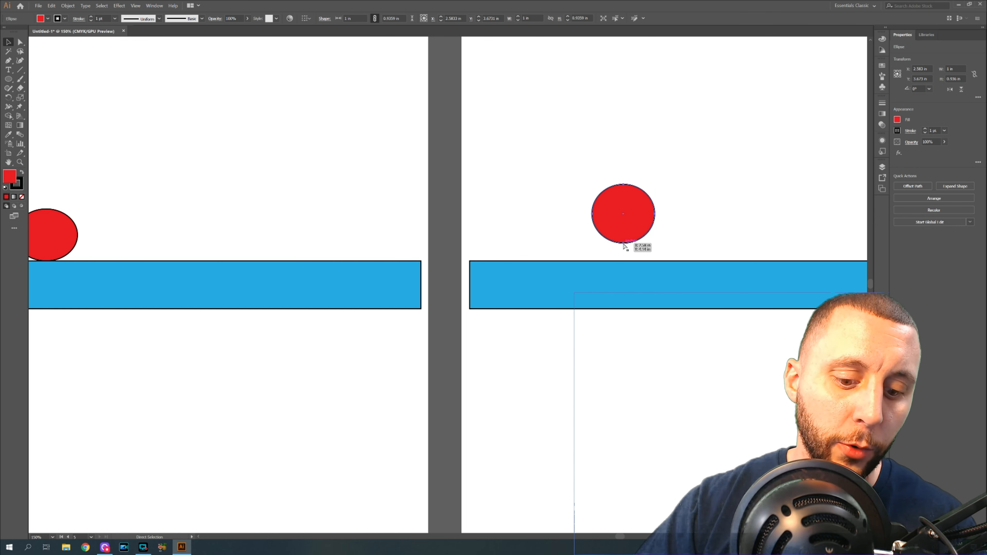
key(ctrl+z)
key(a)
key(Up)
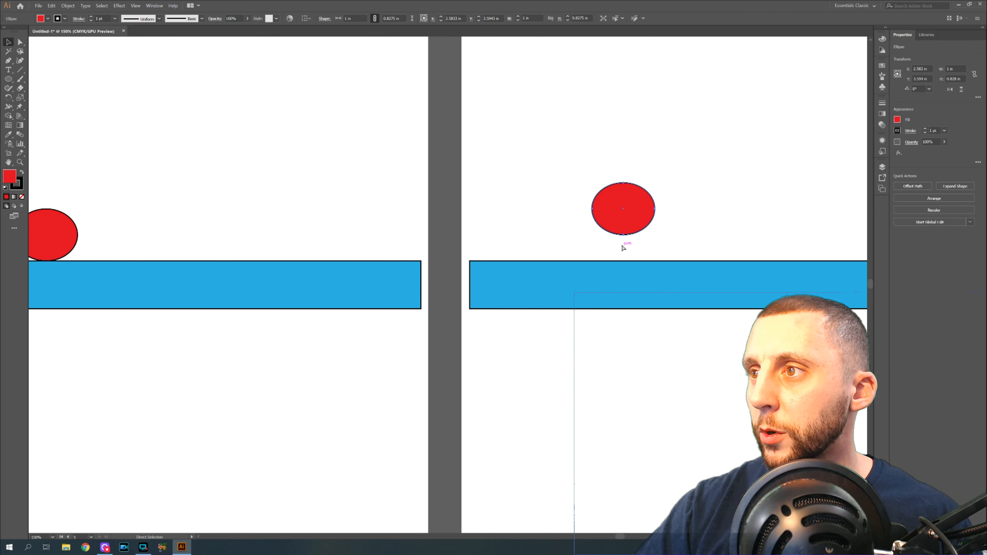
Stretch the squashed circle on the fifth artboard downward to about 0.98 in tall
drag(623, 235, 623, 244)
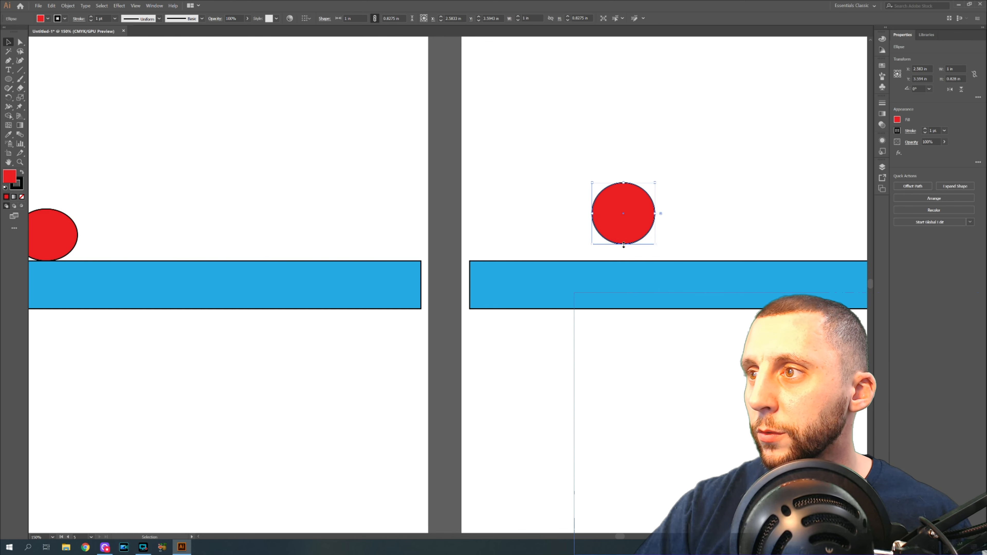
click(694, 218)
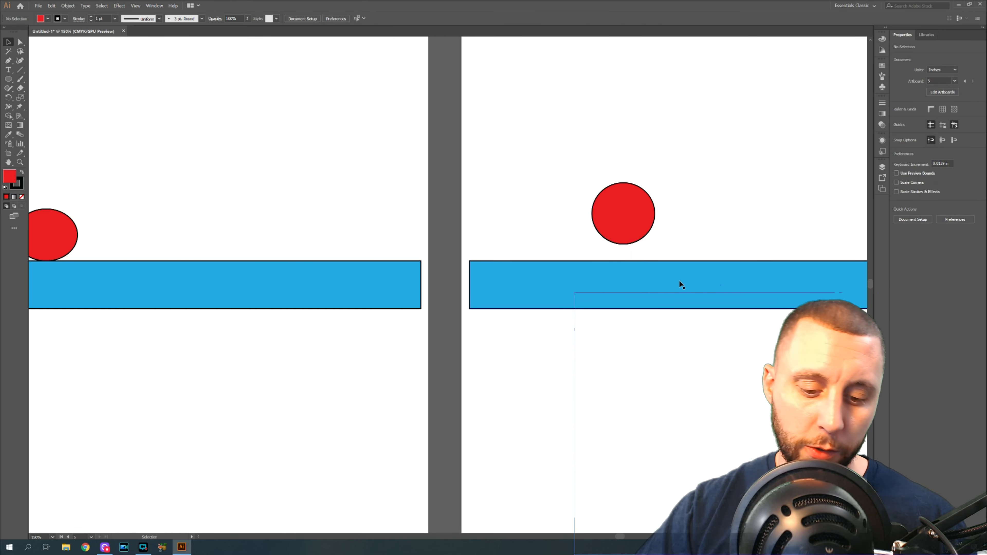
Duplicate the fifth artboard with its artwork and place the copy just to its right as a sixth artboard
scroll(681, 285, right, 5)
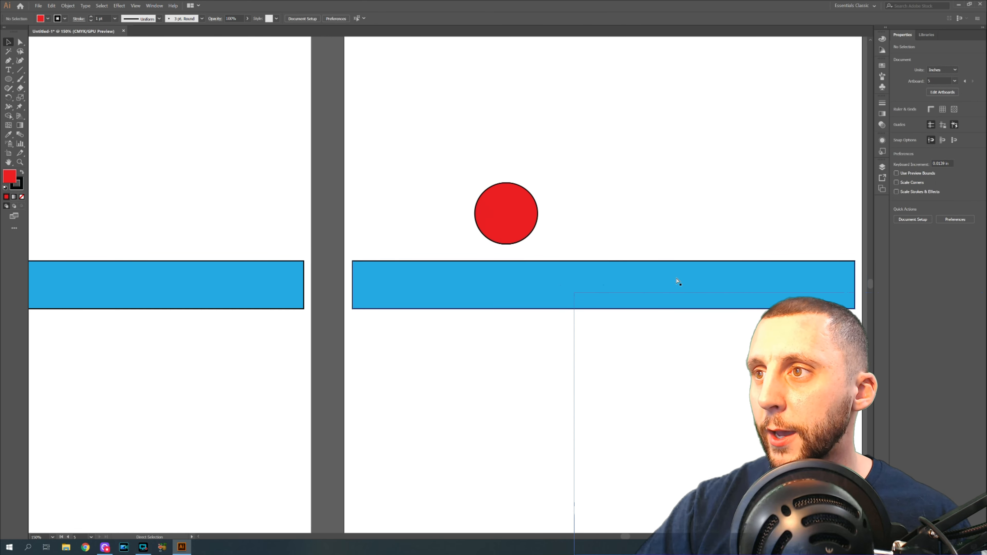
key(a)
scroll(677, 282, right, 4)
scroll(675, 275, down, 2)
key(v)
key(shift+o)
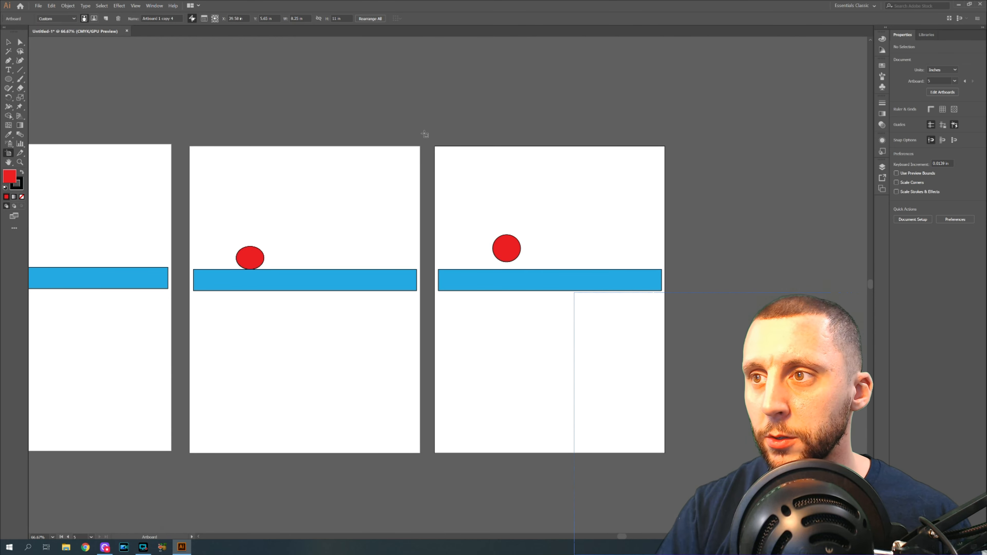
drag(520, 316, 764, 316)
key(v)
Move the red circle on the sixth artboard about 0.42 in right and 0.42 in up
click(756, 248)
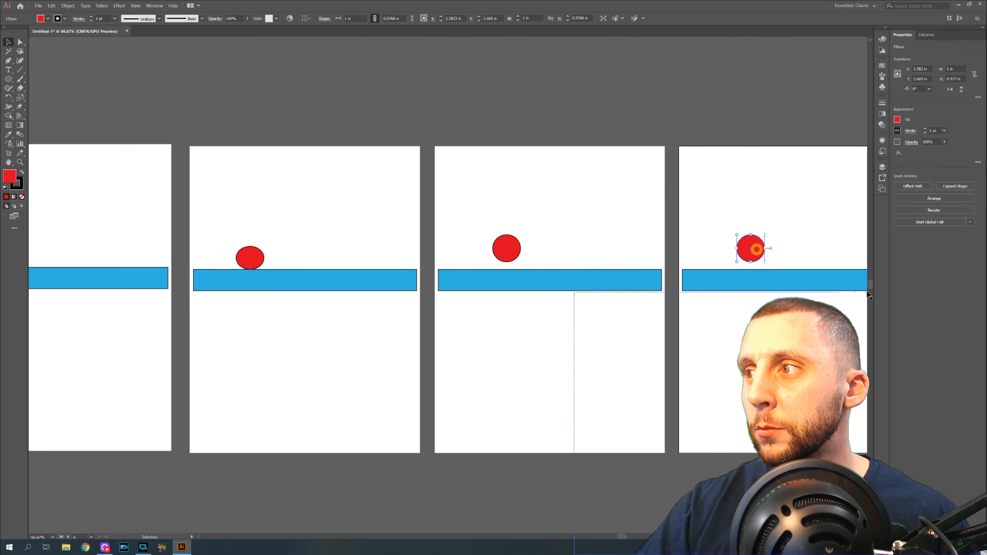
drag(756, 249, 767, 249)
key(shift+Up)
key(shift+Up)
key(shift+Up)
click(409, 111)
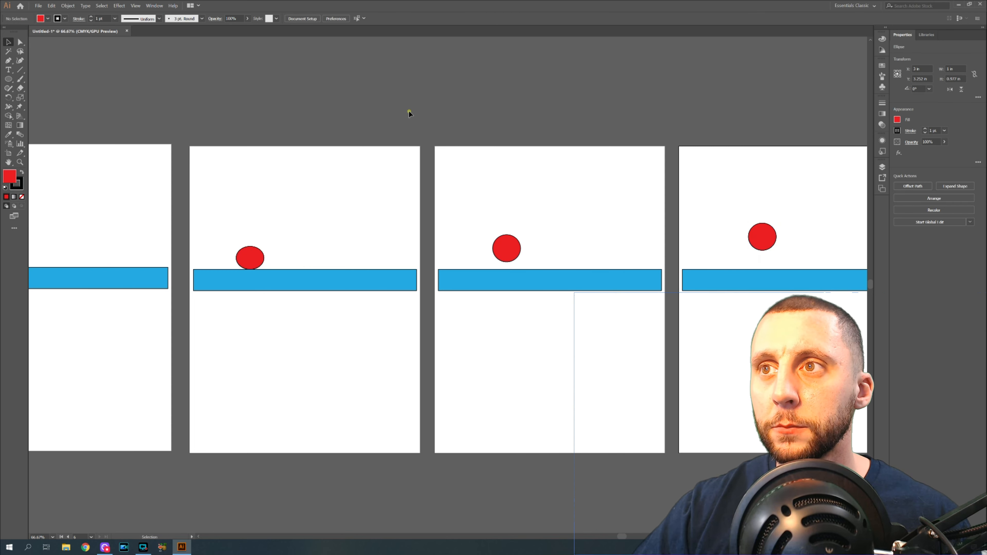
Duplicate the sixth artboard with its artwork and place the copy below the first artboard, starting a second row
scroll(481, 177, down, 3)
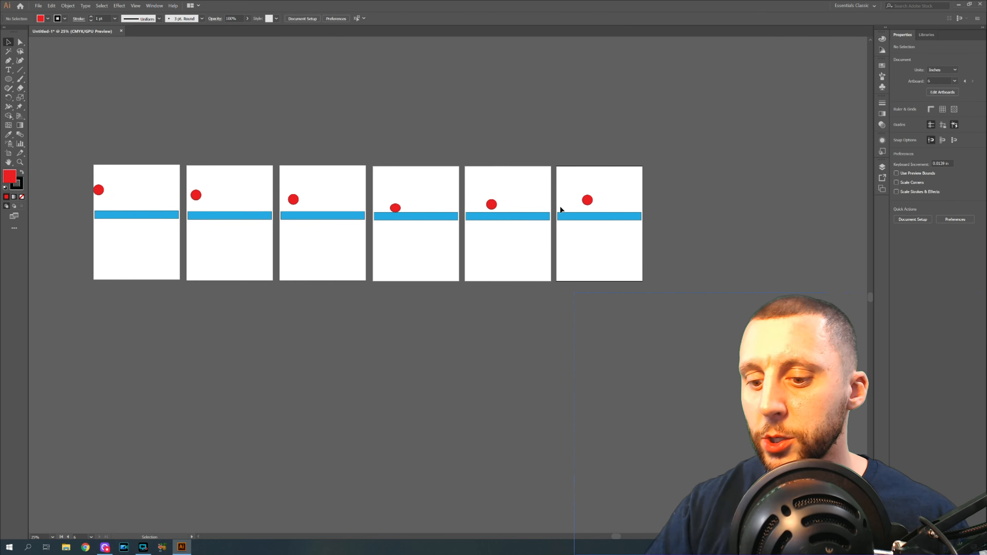
key(shift+o)
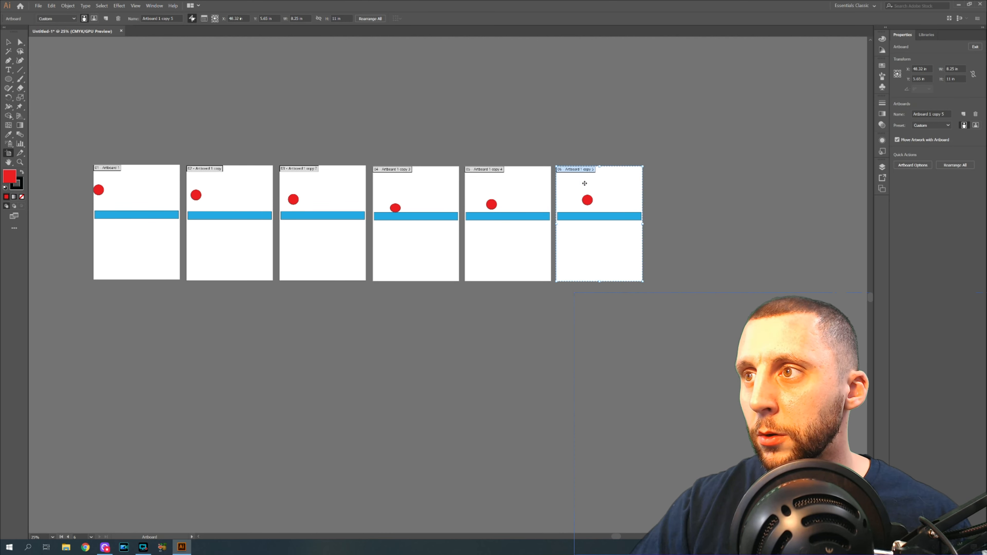
drag(586, 186, 126, 309)
key(Escape)
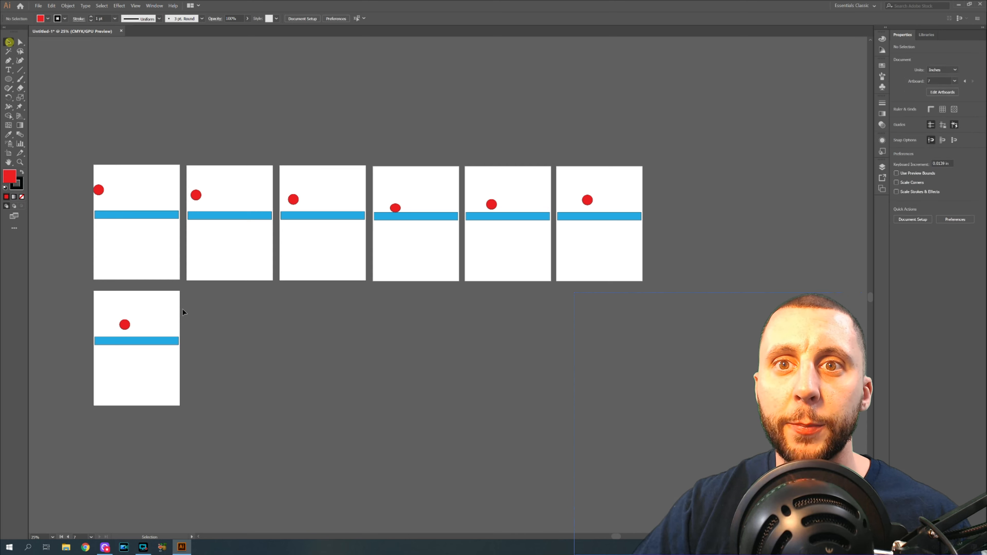
Place a copy of the seventh artboard's red circle about 1.1 in right of the original and slightly higher
click(124, 325)
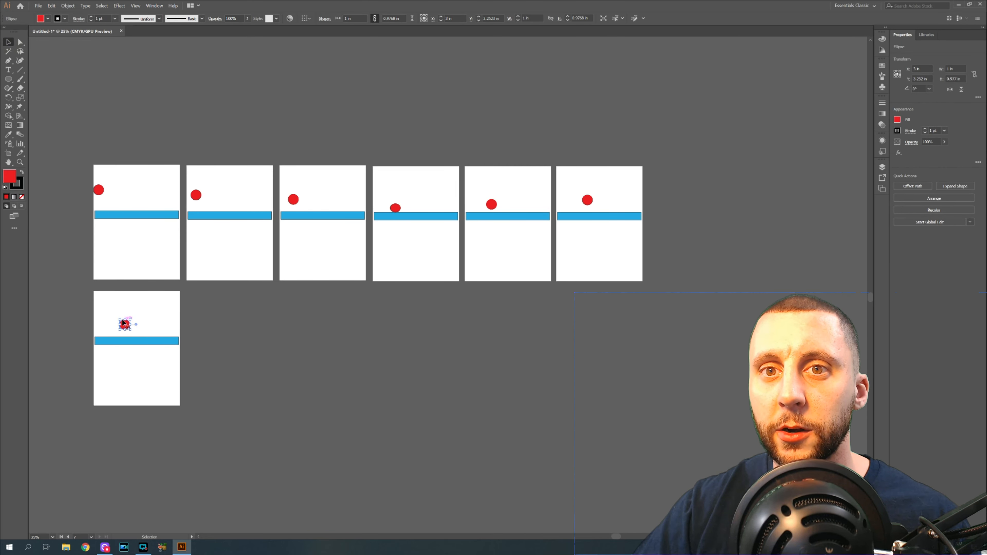
drag(127, 325, 140, 316)
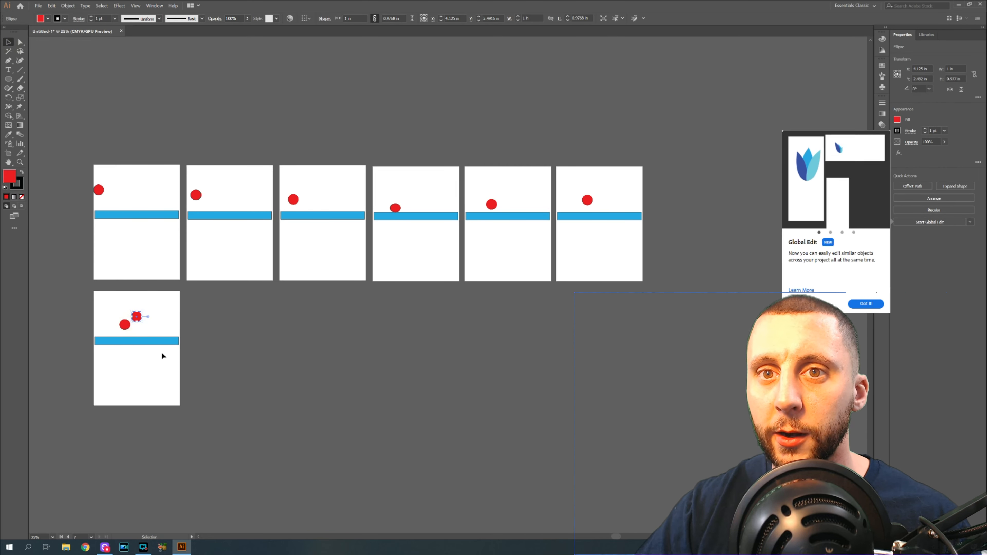
Delete the extra red circle on the seventh artboard and move the remaining one about 0.42 in right and 0.42 in up
key(Delete)
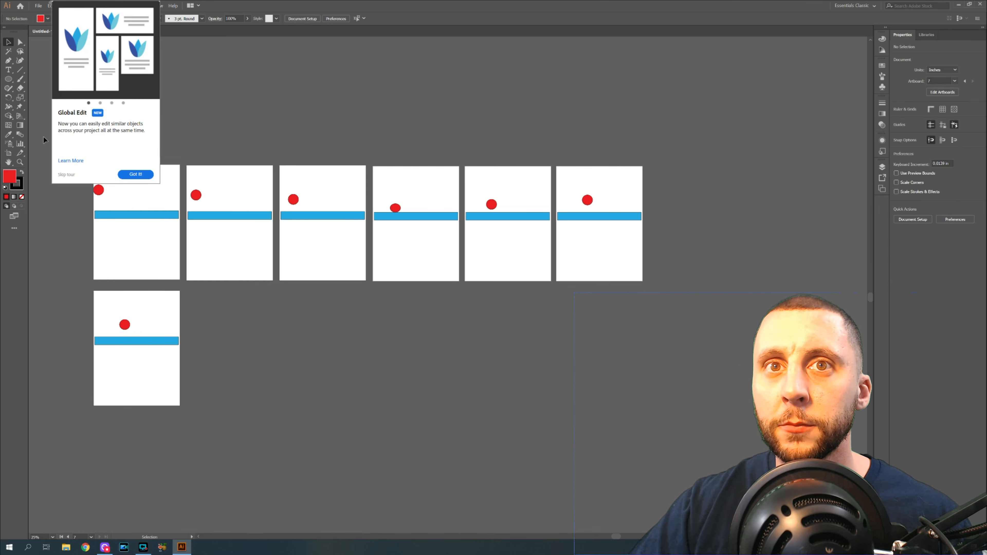
click(67, 174)
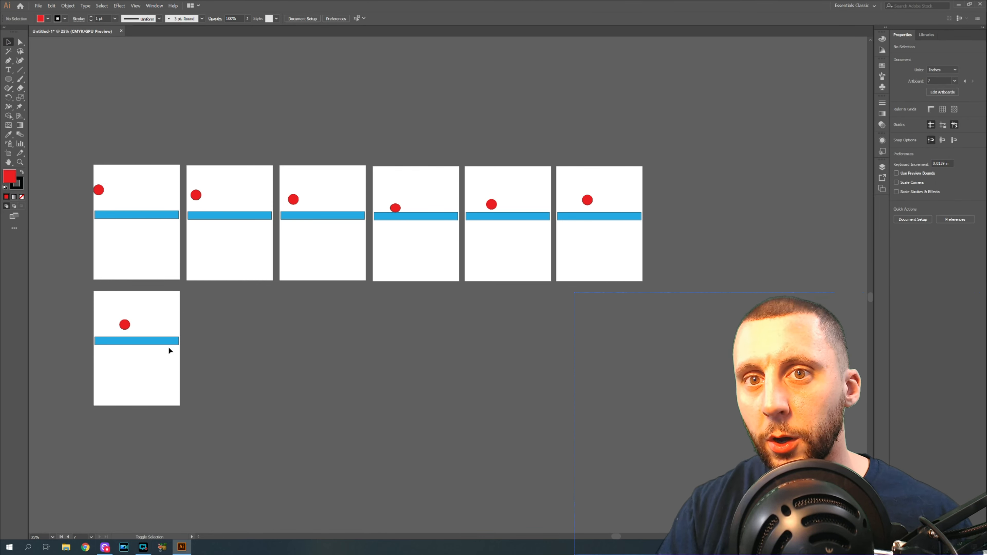
click(126, 325)
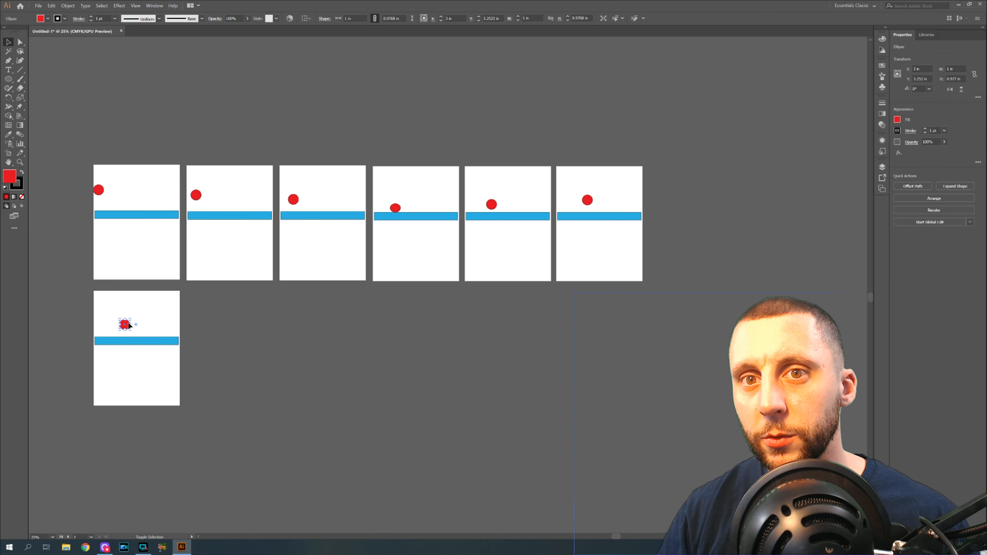
key(shift+Up)
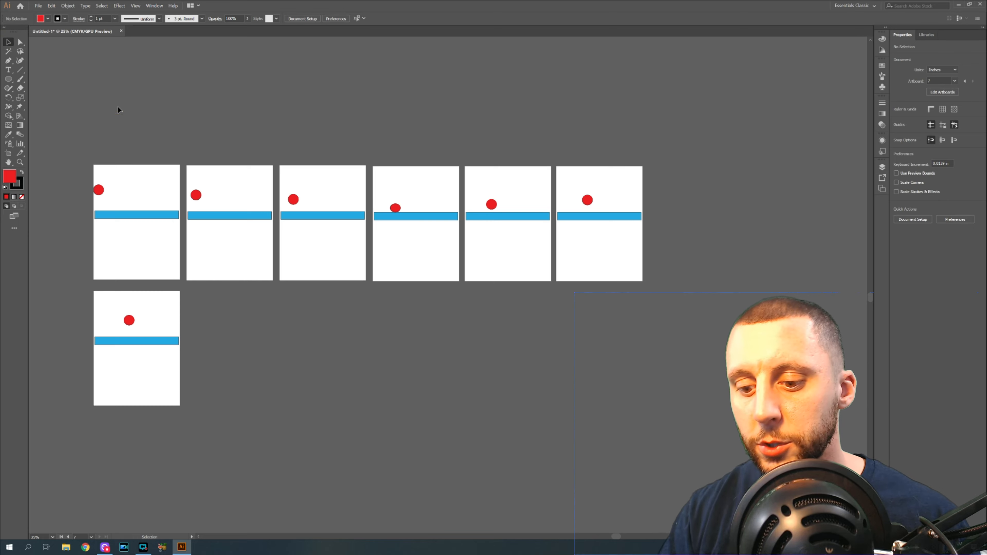
Duplicate the seventh artboard to its right as an eighth and move the copy's red circle about 0.42 in right and 0.42 in up
key(shift+o)
drag(127, 314, 235, 318)
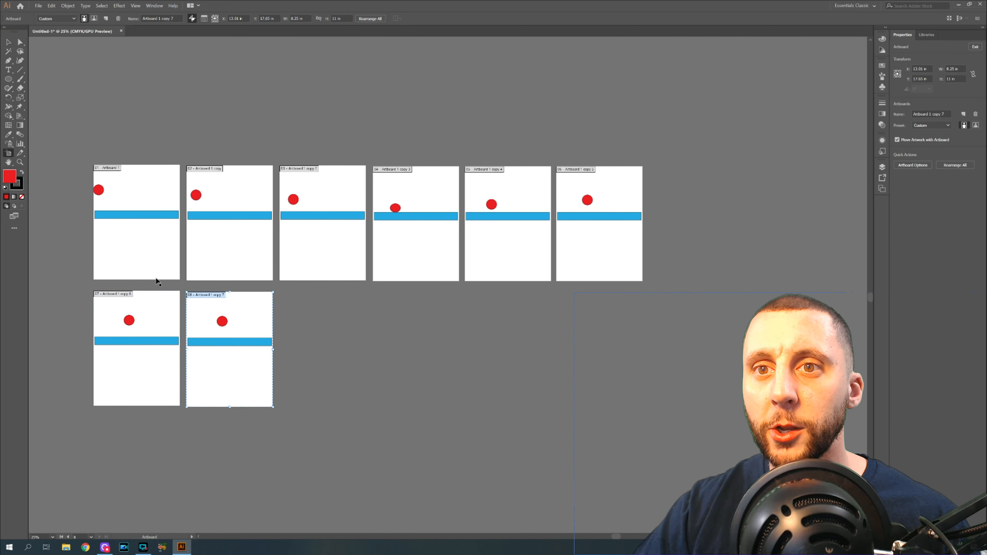
click(9, 41)
click(224, 323)
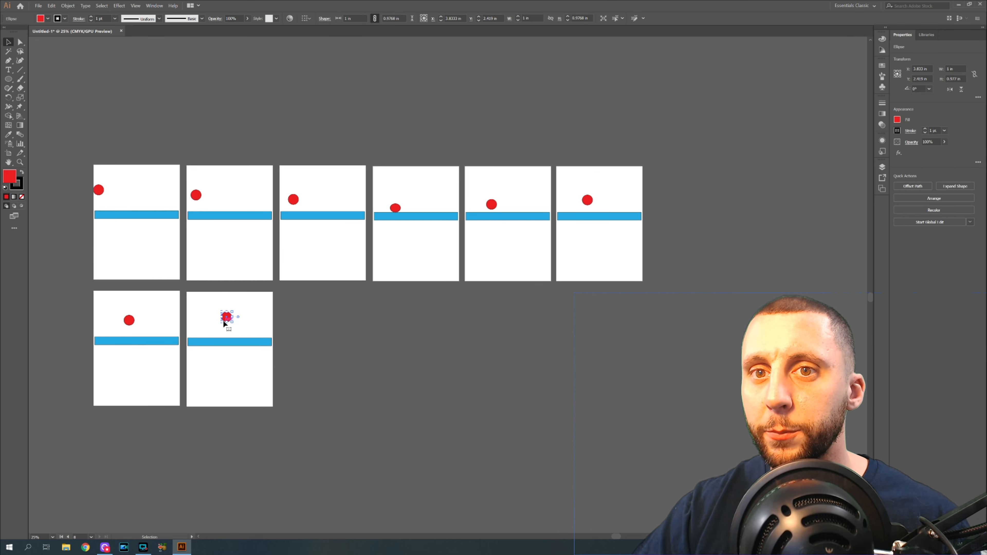
click(321, 302)
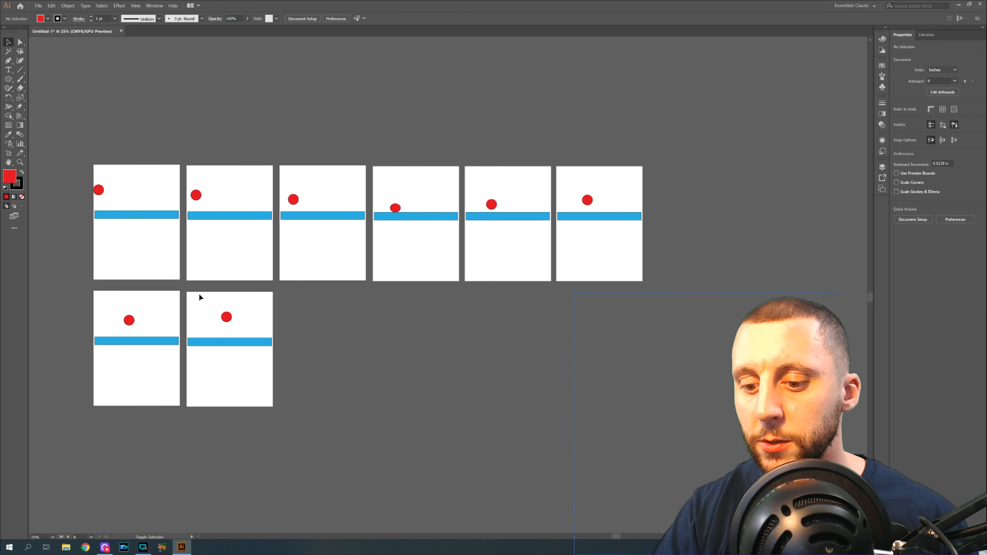
Duplicate the eighth artboard to its right as a ninth and move the copy's red circle about 0.42 in right and 0.42 in down
key(shift+o)
drag(236, 298, 334, 297)
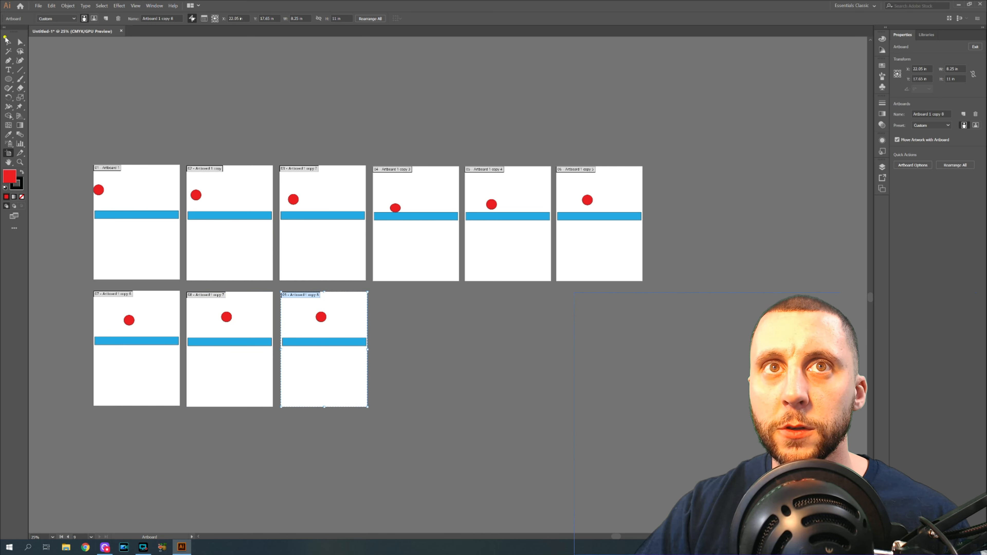
click(8, 41)
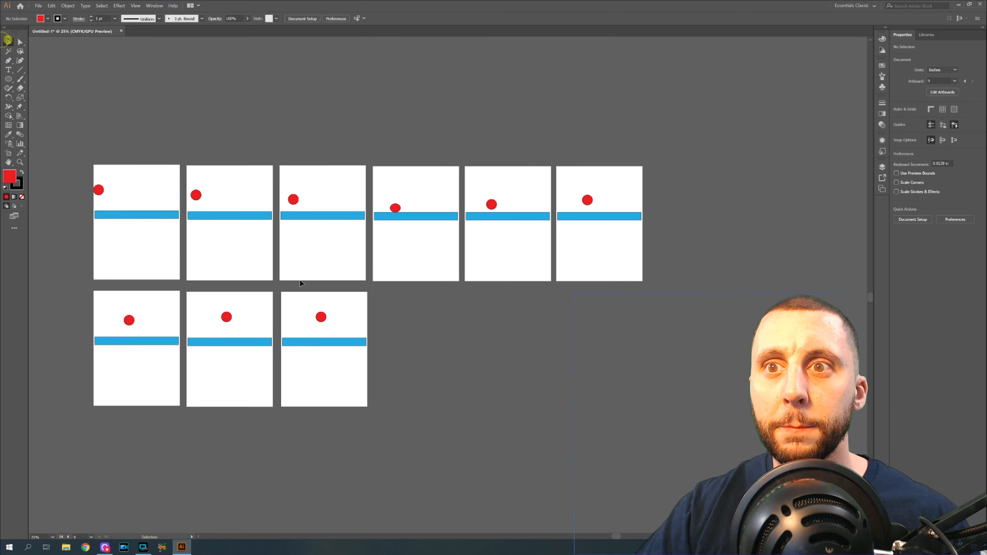
click(321, 317)
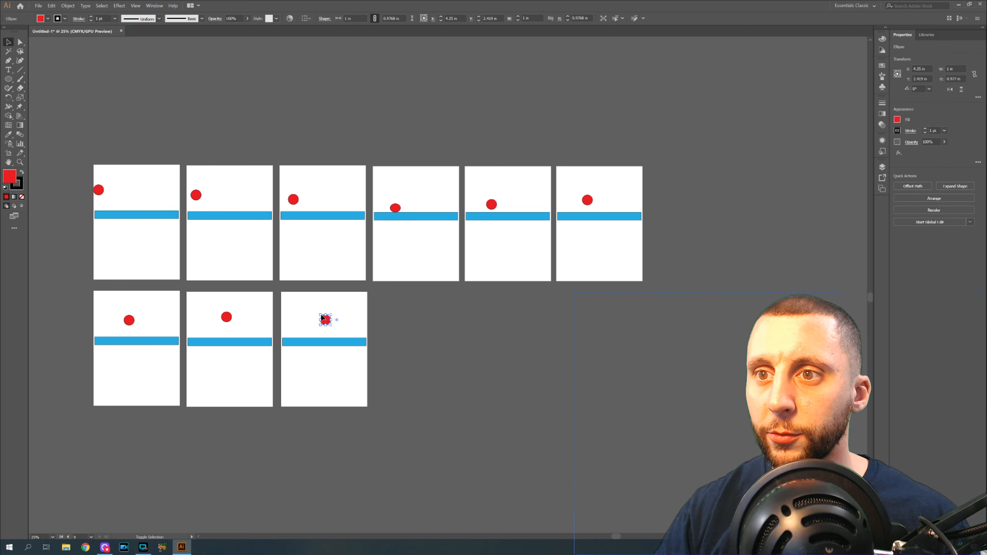
click(399, 323)
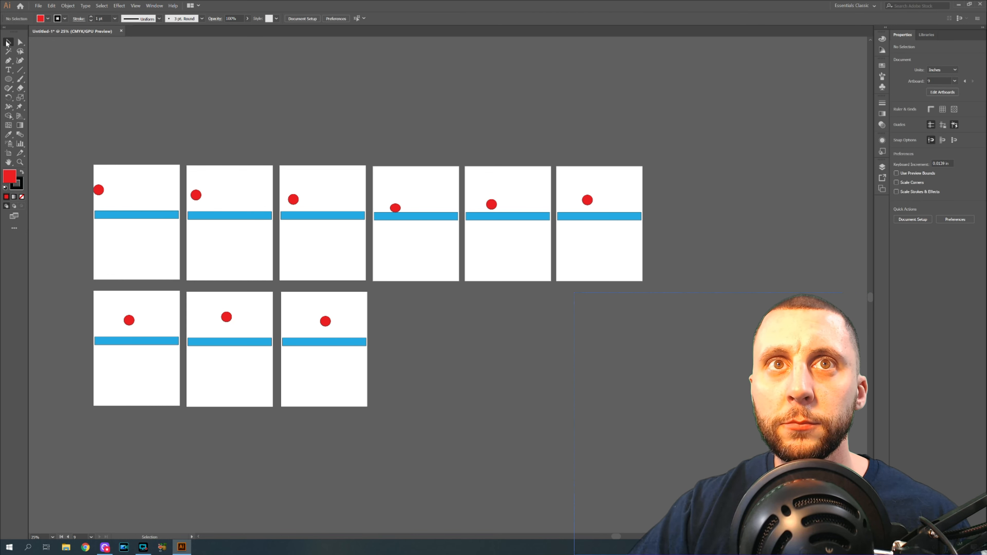
key(shift+p)
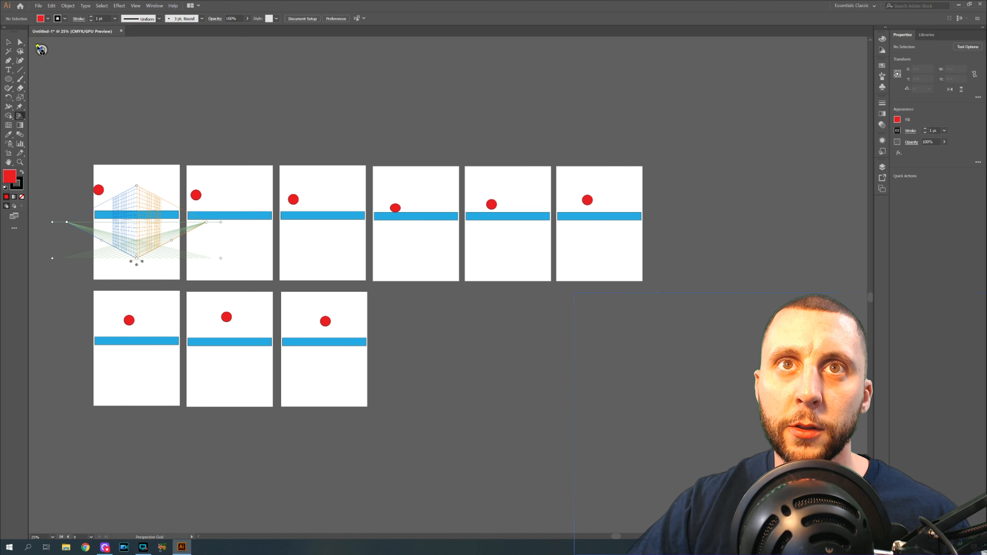
click(37, 47)
click(9, 42)
click(155, 101)
Duplicate the ninth artboard with its artwork and place the copy just to its right as a tenth artboard
key(shift+o)
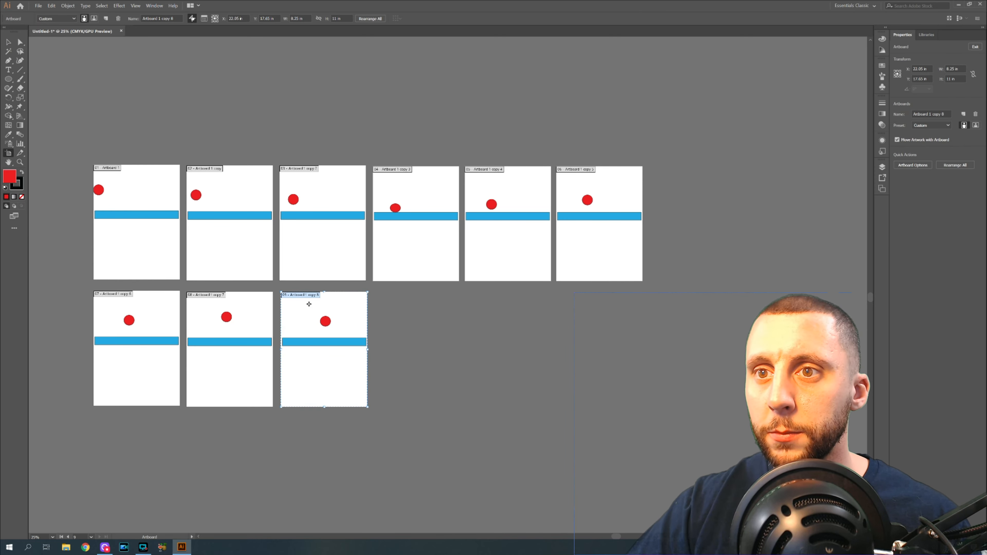
drag(314, 334, 406, 336)
click(8, 42)
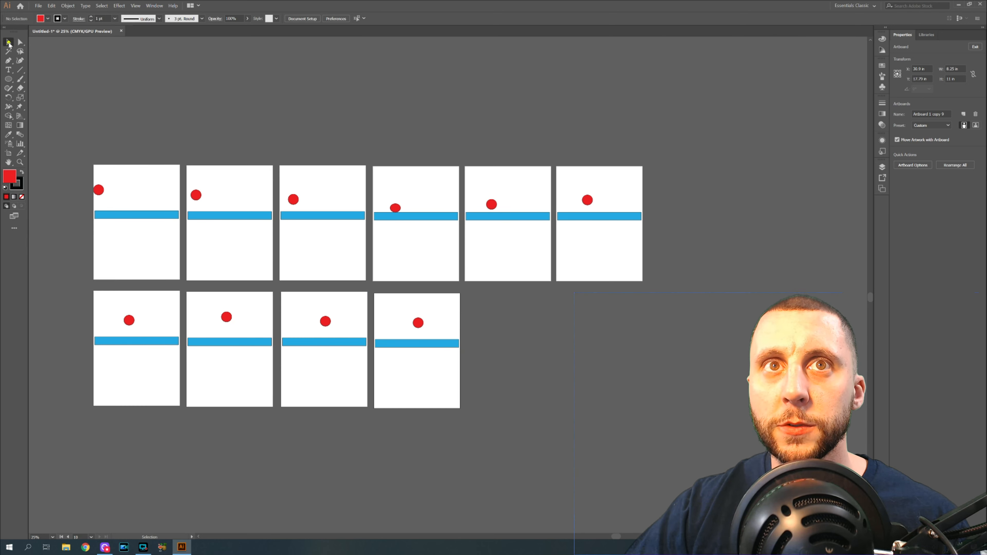
Move the red circle on the tenth artboard about 0.42 in right and 0.42 in down
click(417, 325)
key(shift+Right)
key(shift+Right)
key(shift+Right)
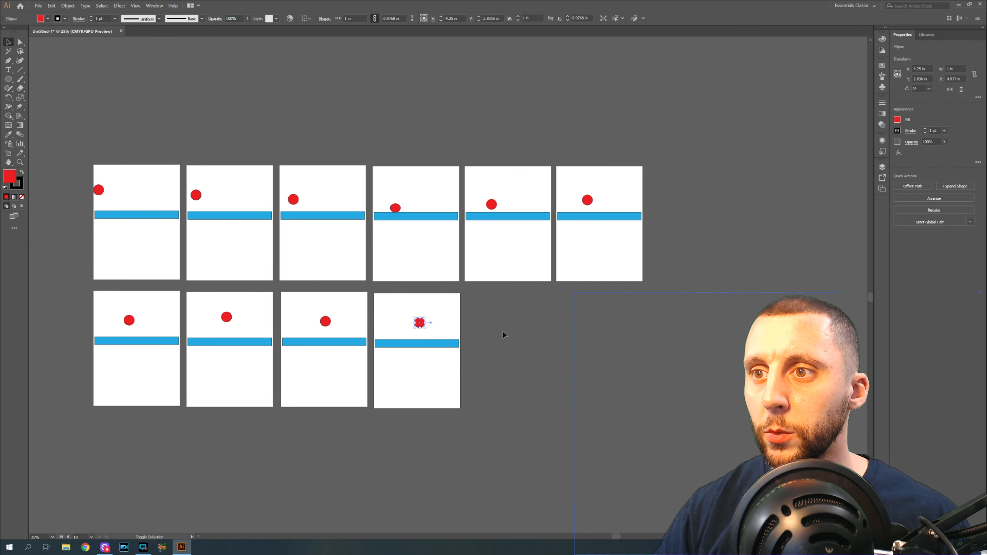
key(shift+Down)
key(shift+Down)
key(shift+Down)
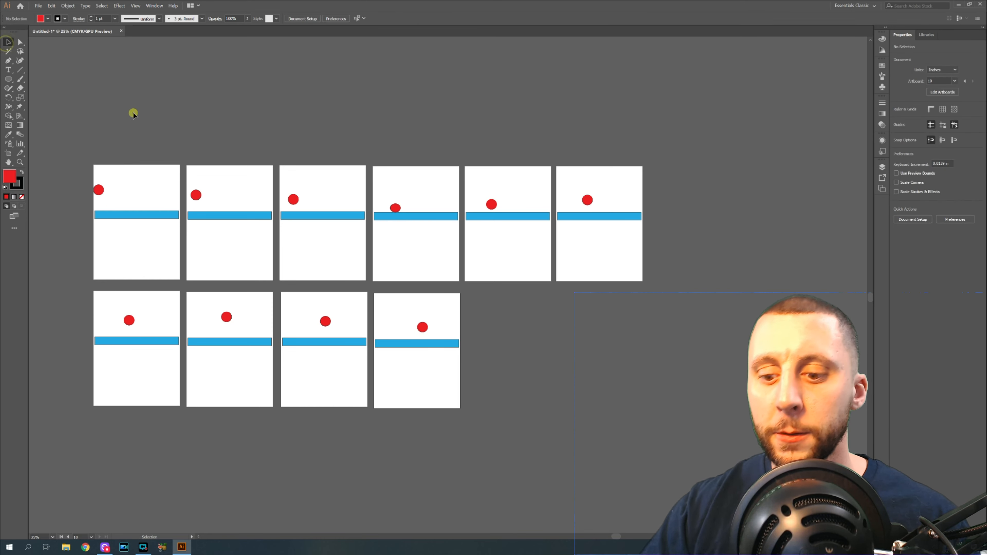
Duplicate the tenth artboard with its artwork and place the copy just to its right as an eleventh artboard
key(shift+o)
drag(413, 335, 505, 337)
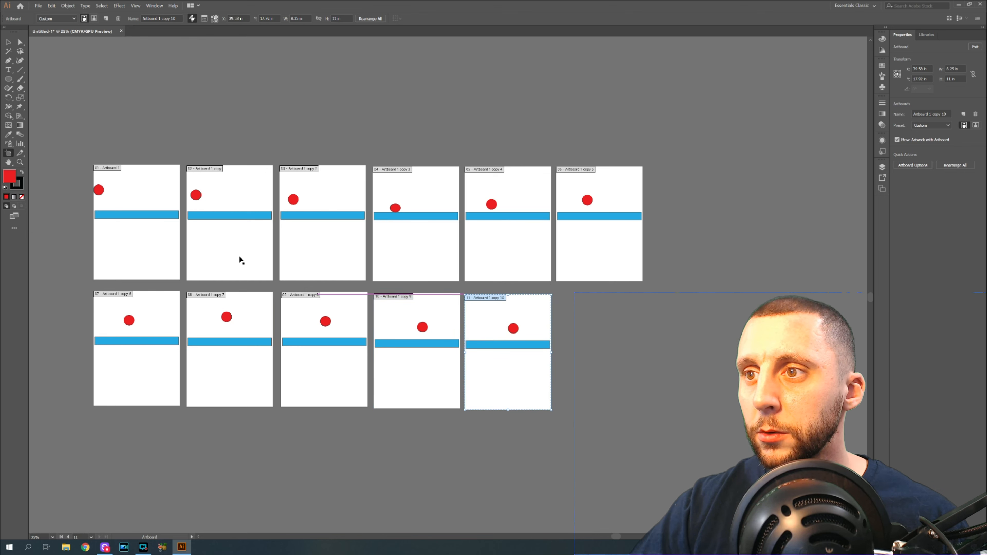
key(v)
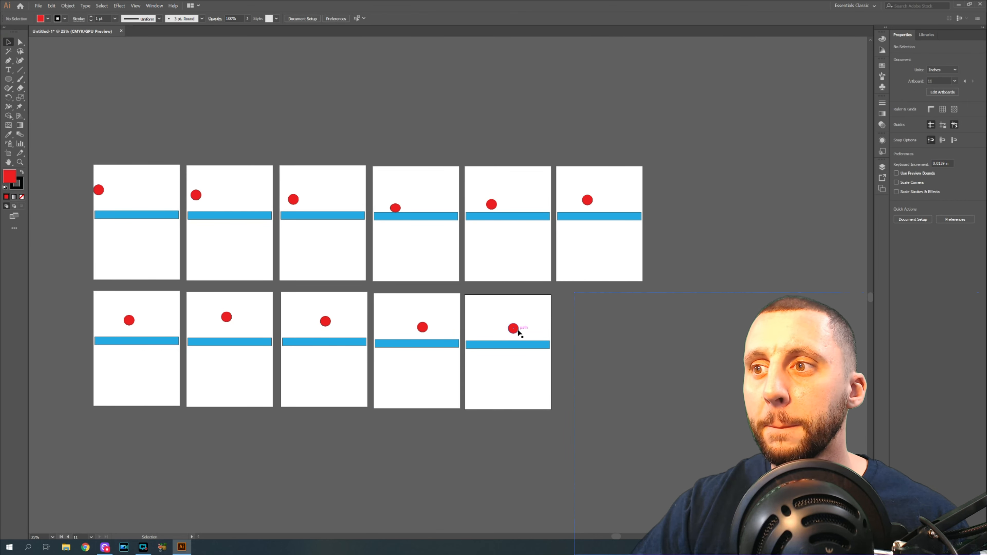
Move the red circle on the eleventh artboard about 0.42 in right and 0.42 in down
click(514, 328)
key(shift+Right)
key(shift+Right)
key(shift+Right)
key(shift+Down)
key(shift+Down)
key(shift+Down)
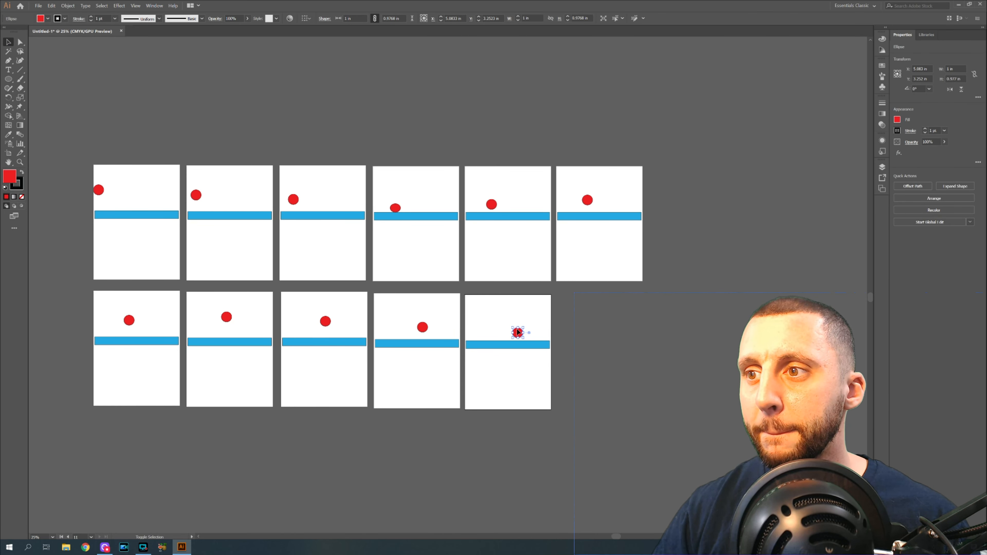
click(570, 324)
Duplicate the eleventh artboard with its artwork and place the copy just to its right as a twelfth artboard
key(shift+o)
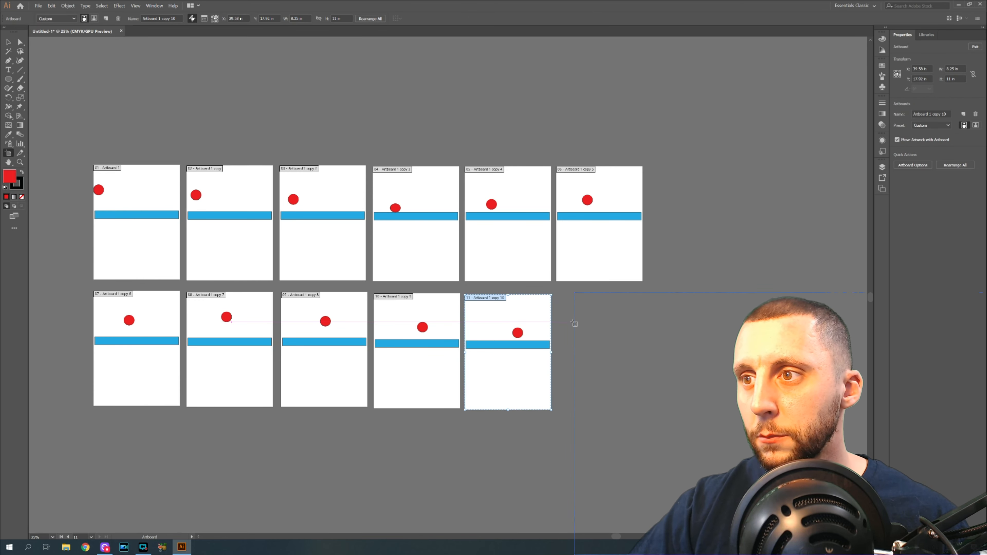
drag(523, 323, 598, 317)
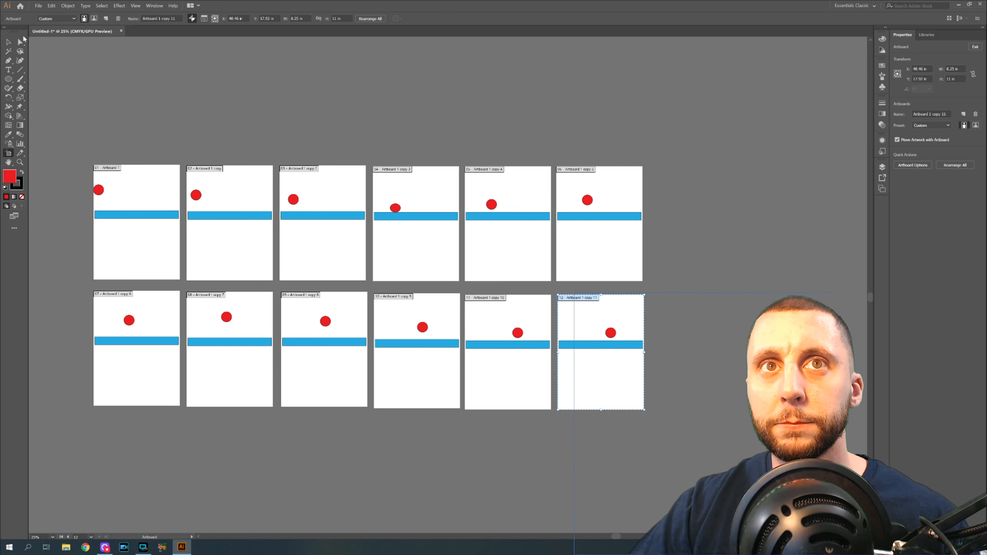
key(v)
click(297, 97)
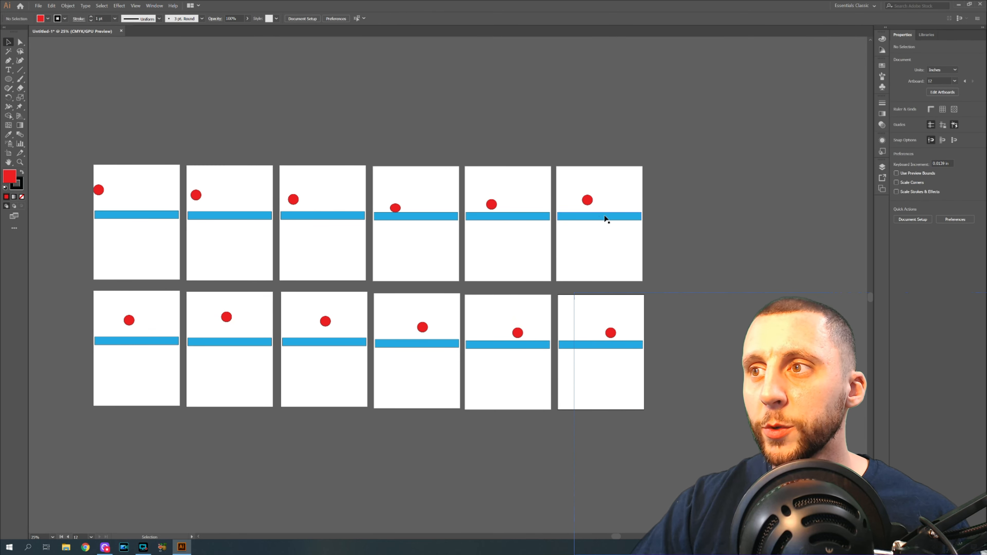
Move the red circle on the twelfth artboard about 0.42 in right and 0.42 in down
scroll(703, 350, down, 3)
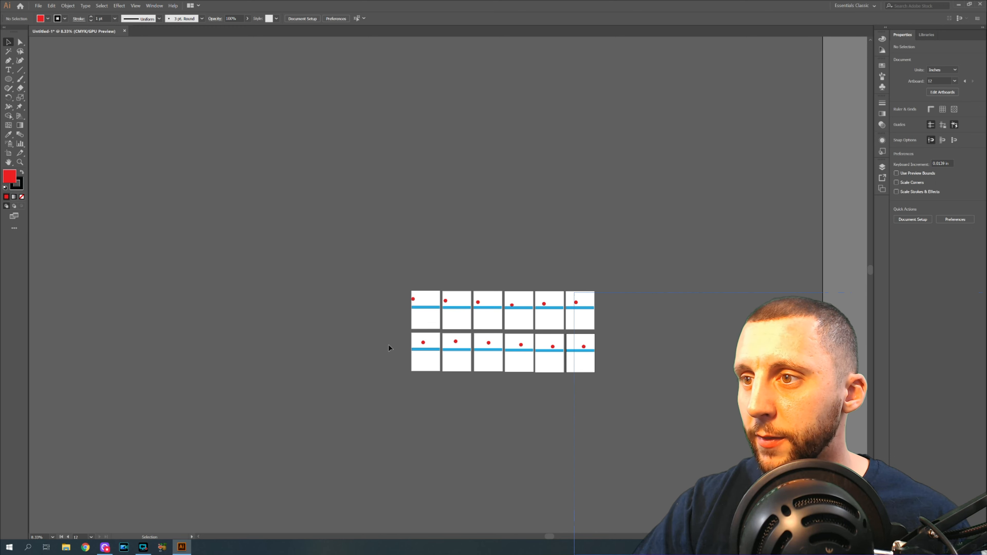
scroll(604, 311, up, 2)
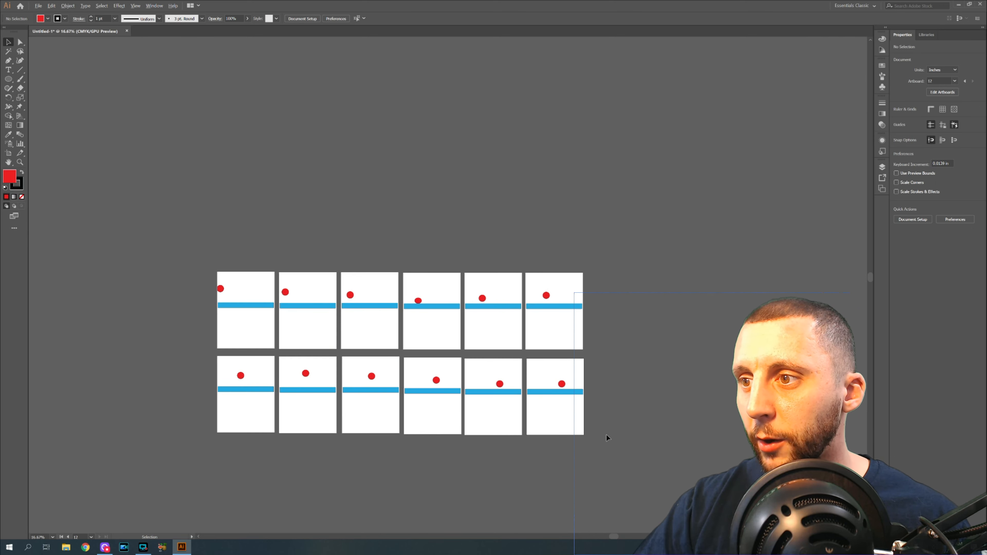
scroll(605, 434, up, 3)
click(464, 272)
key(shift+Right)
key(shift+Right)
key(shift+Right)
key(shift+Down)
key(shift+Down)
key(shift+Down)
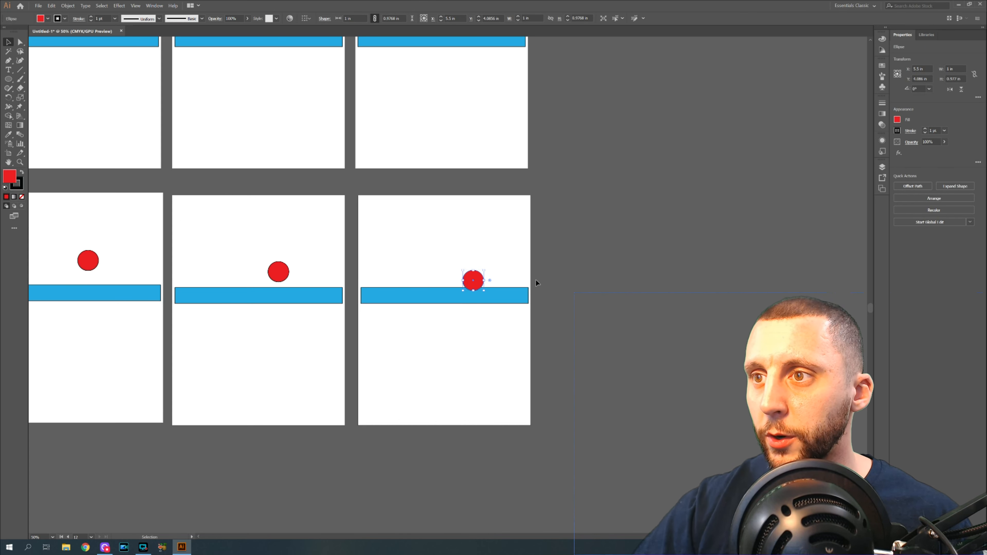
Squash the twelfth artboard's circle from below to about 0.81 in tall so it rests on the blue bar's upper edge
scroll(476, 294, up, 4)
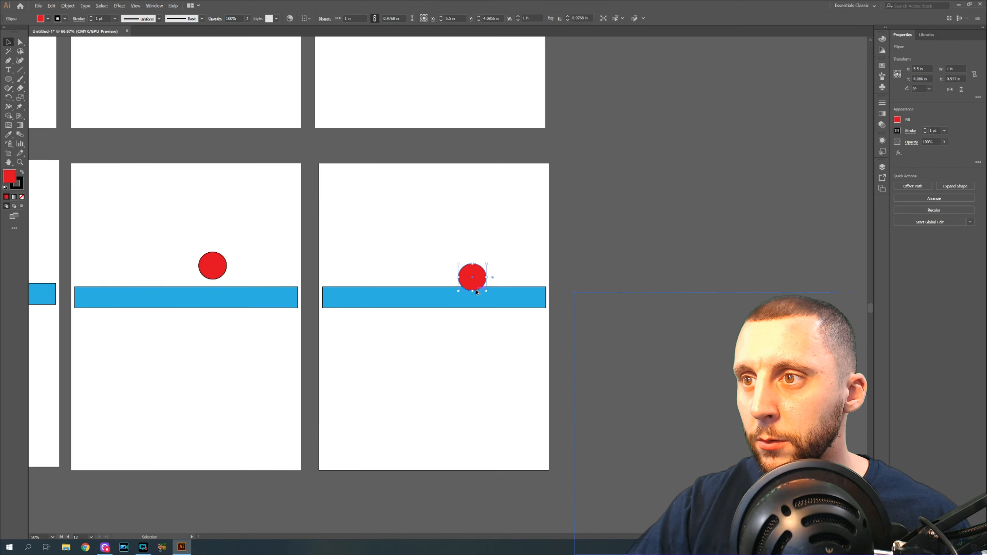
drag(466, 291, 466, 278)
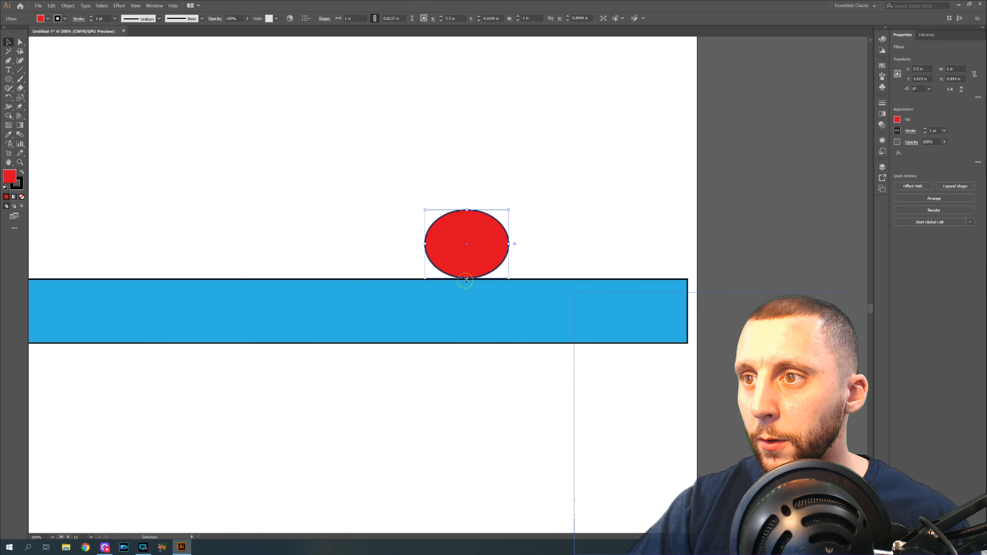
click(820, 279)
Duplicate the twelfth artboard with its artwork and place the copy below the seventh artboard, starting a third row
scroll(617, 284, down, 4)
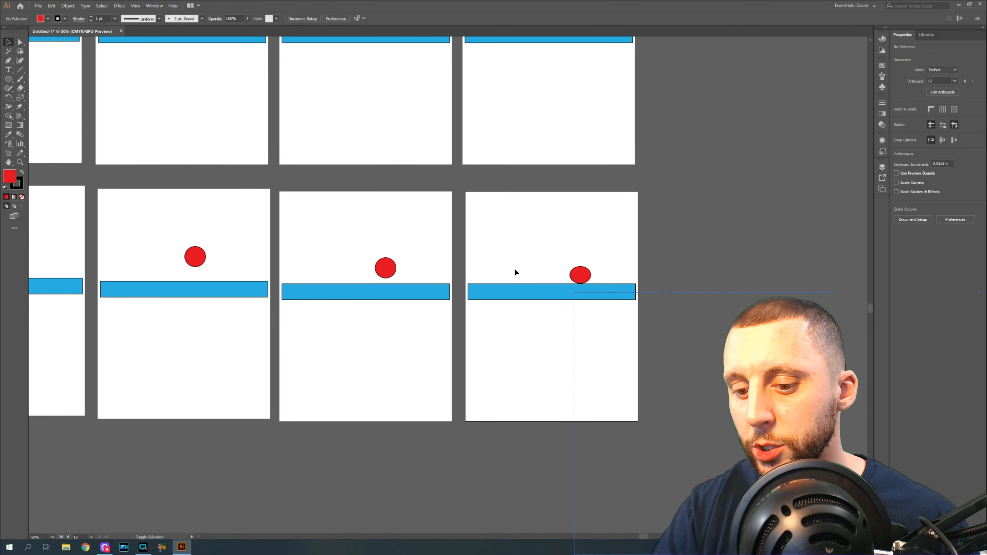
key(shift+o)
drag(515, 244, 702, 245)
scroll(713, 259, down, 2)
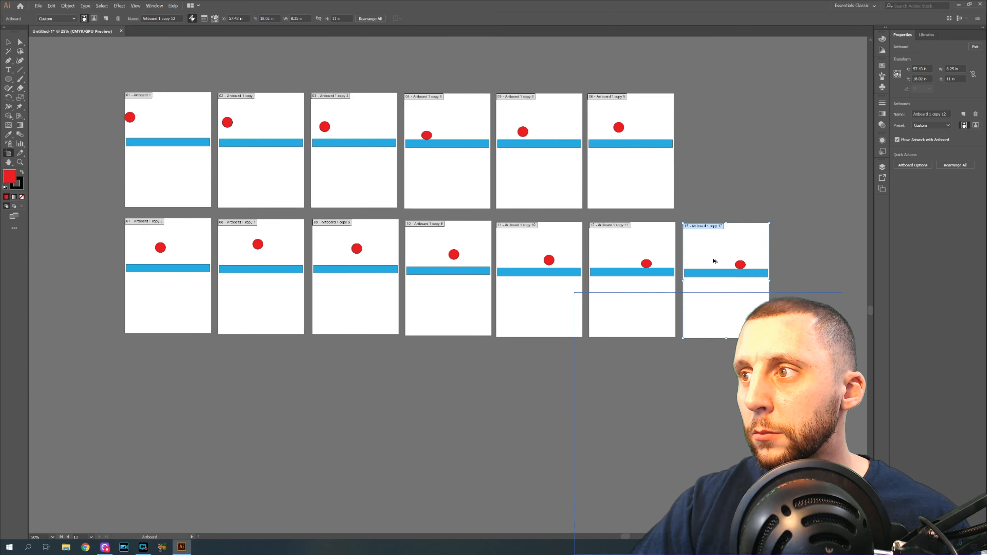
drag(715, 247, 157, 369)
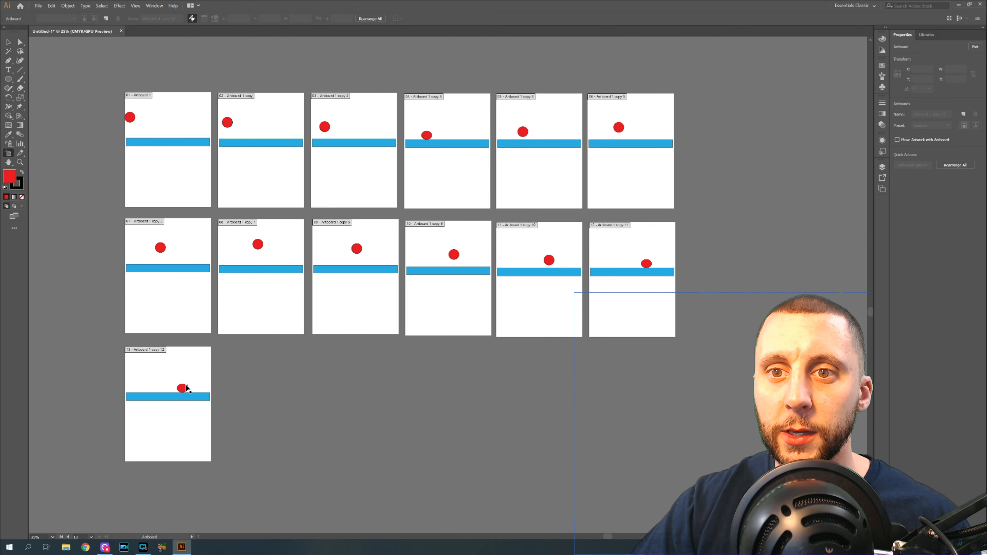
click(9, 43)
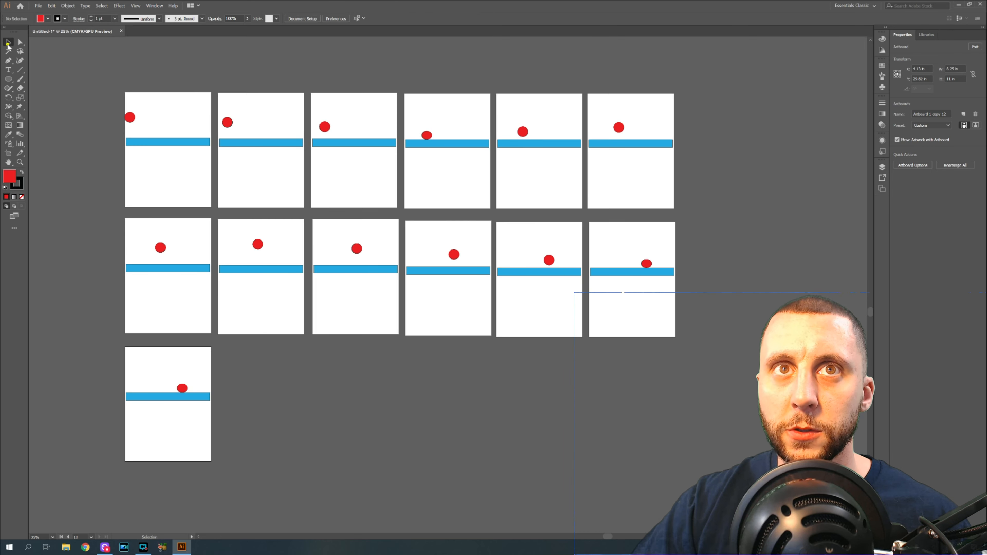
Move the squashed red circle on the thirteenth artboard about 0.42 in right and 0.42 in up
key(shift+Right)
key(shift+Right)
key(shift+Right)
key(shift+Up)
key(shift+Up)
key(shift+Up)
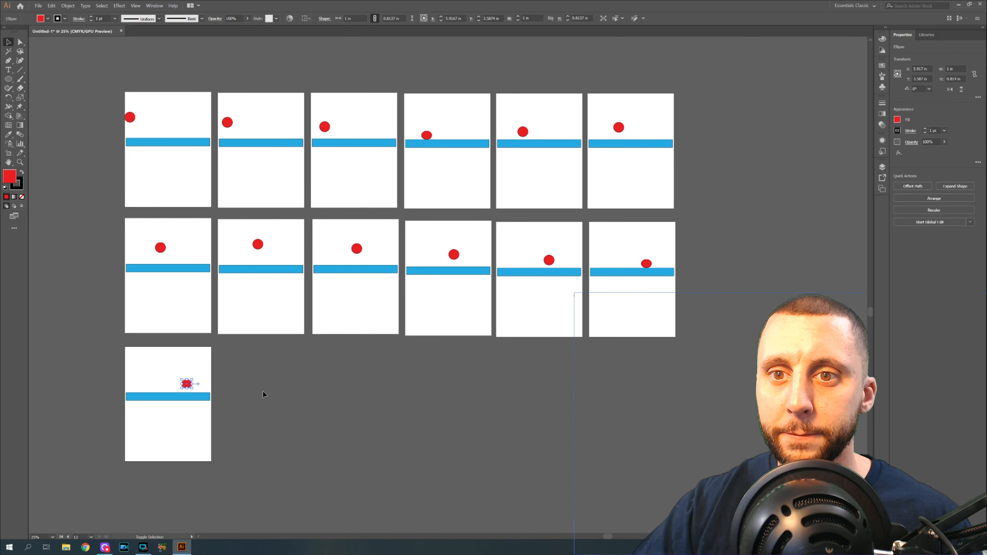
Stretch the thirteenth artboard's squashed circle upward from its top edge until it is nearly round
scroll(183, 388, up, 5)
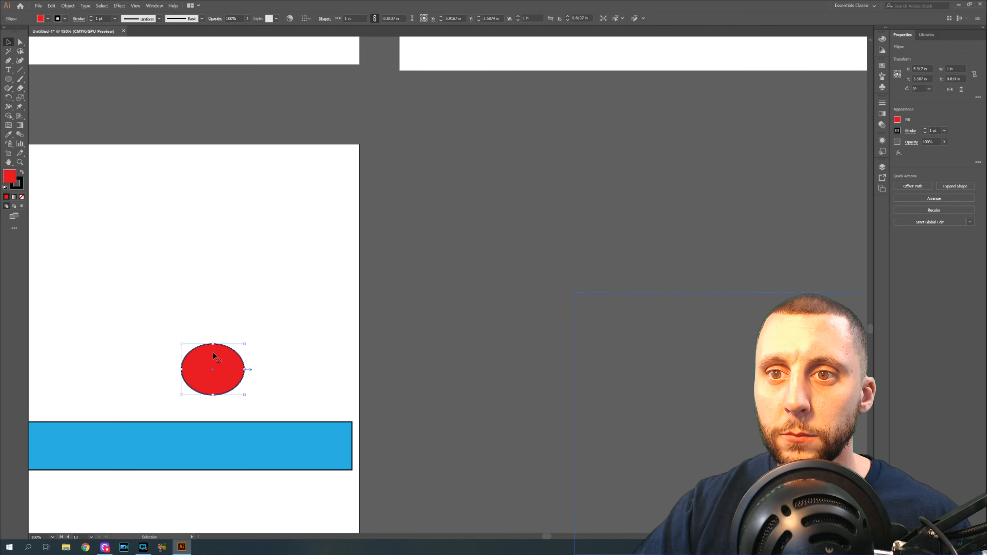
drag(212, 343, 212, 334)
click(441, 327)
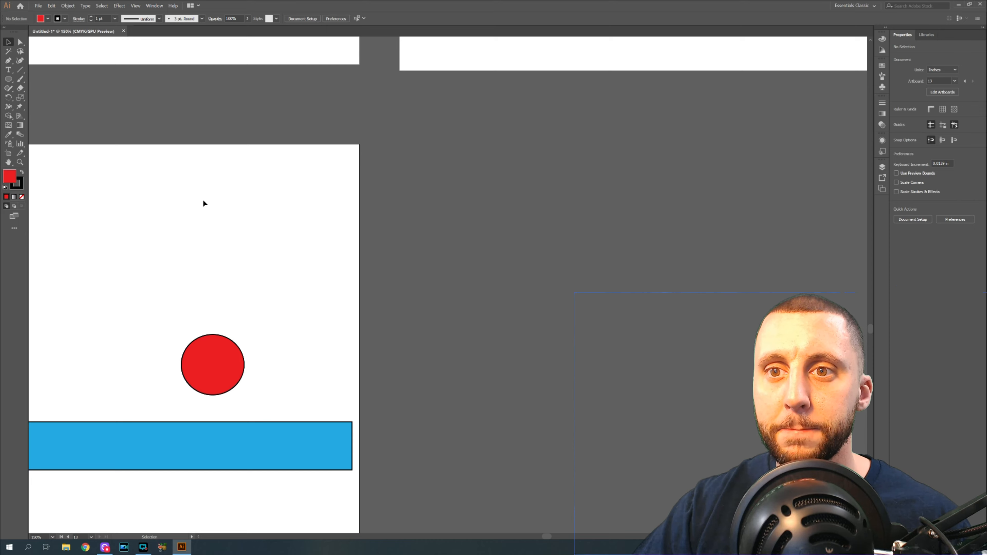
Duplicate the thirteenth artboard with its artwork and place the copy beside it in the third row
scroll(264, 265, down, 3)
key(shift+o)
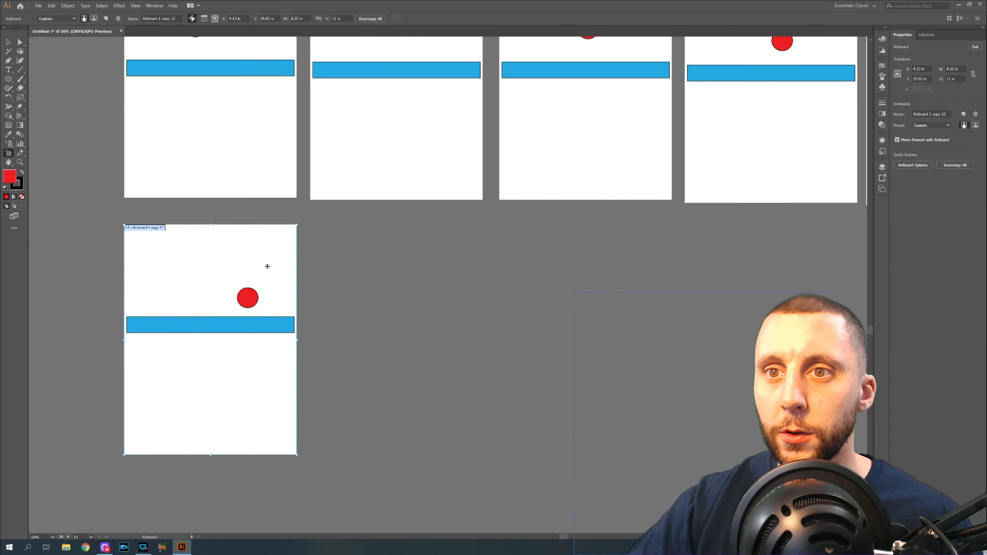
drag(147, 228, 357, 263)
key(v)
Move the red circle on the fourteenth artboard about 0.42 in right and 0.42 in up
click(433, 296)
drag(431, 296, 437, 287)
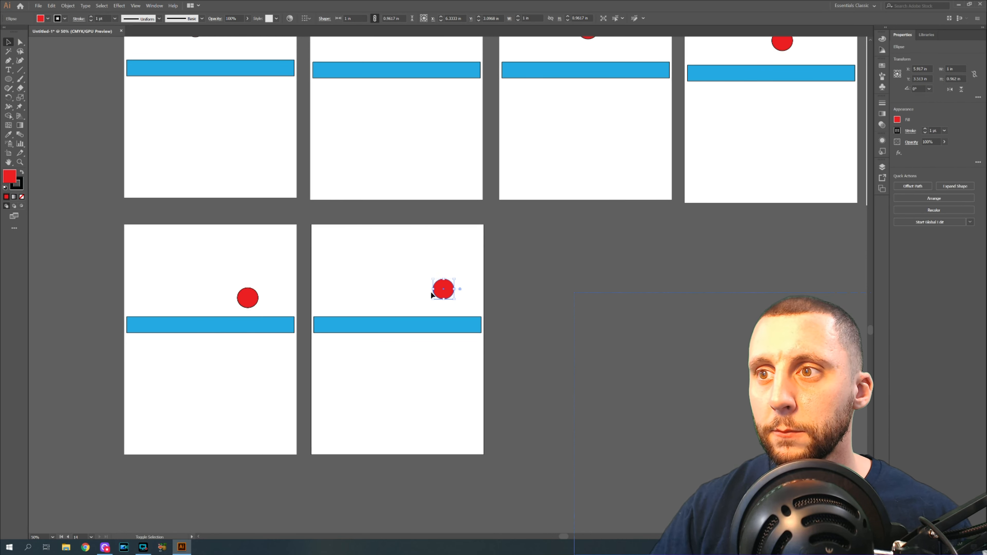
click(524, 276)
Duplicate the fourteenth artboard with its artwork and place the copy to its right, below the ninth artboard
key(shift+o)
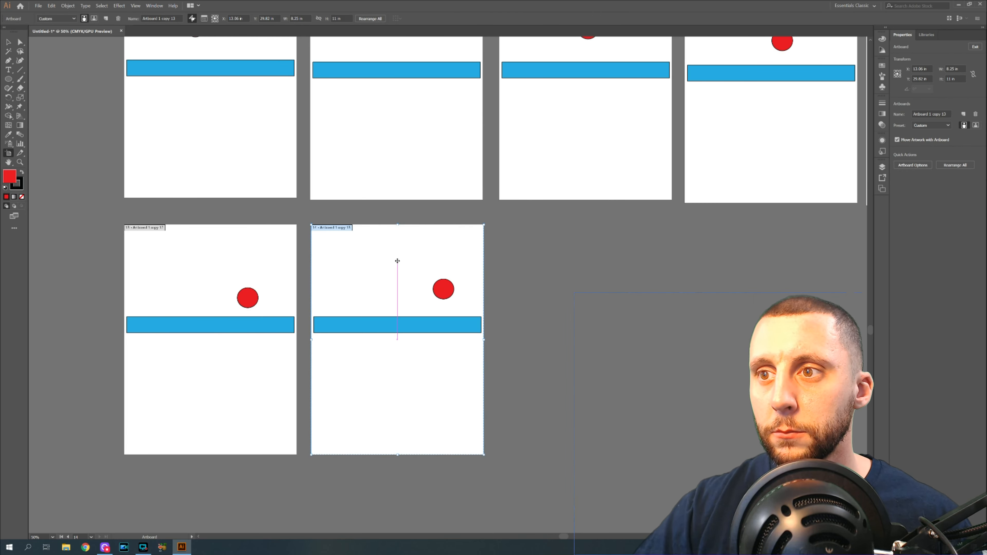
drag(359, 251, 520, 249)
click(8, 41)
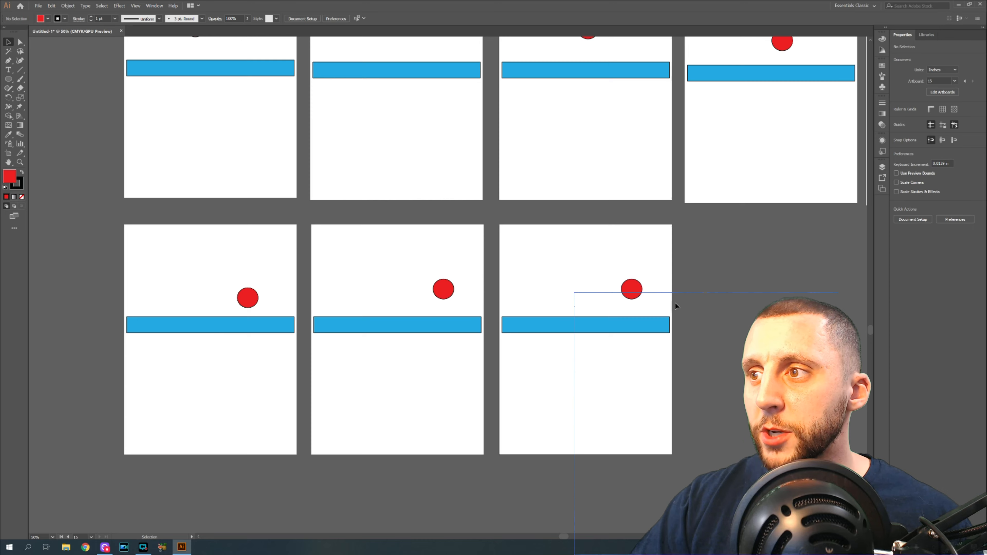
Move the red circle on the fifteenth artboard about 0.42 in right and 0.42 in up
scroll(709, 310, down, 1)
scroll(711, 313, up, 2)
scroll(711, 315, down, 1)
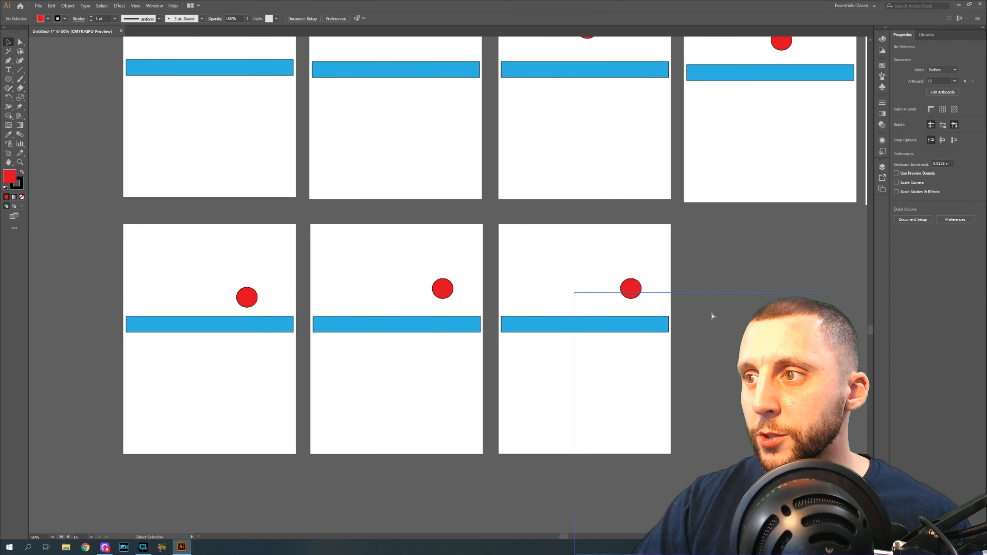
scroll(711, 316, right, 5)
scroll(712, 314, right, 2)
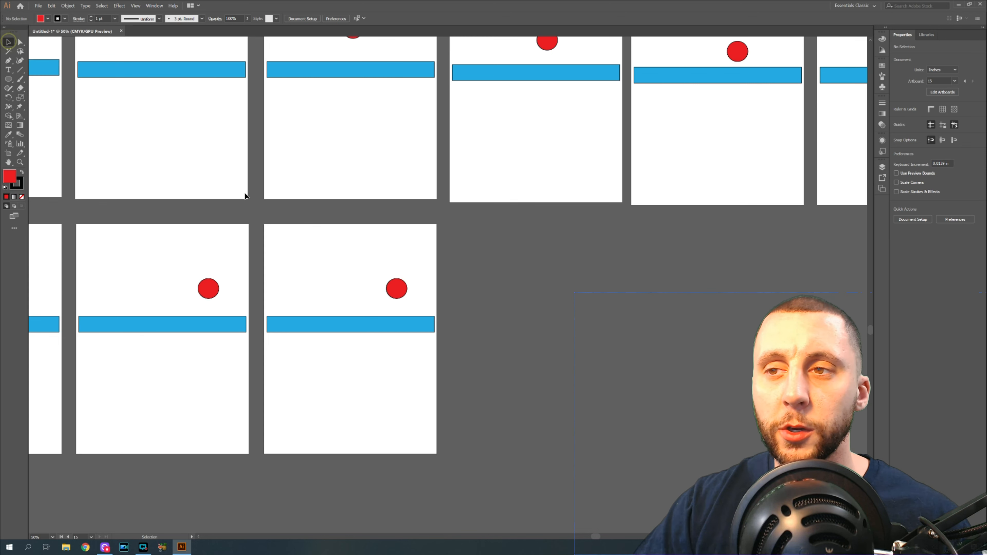
click(405, 294)
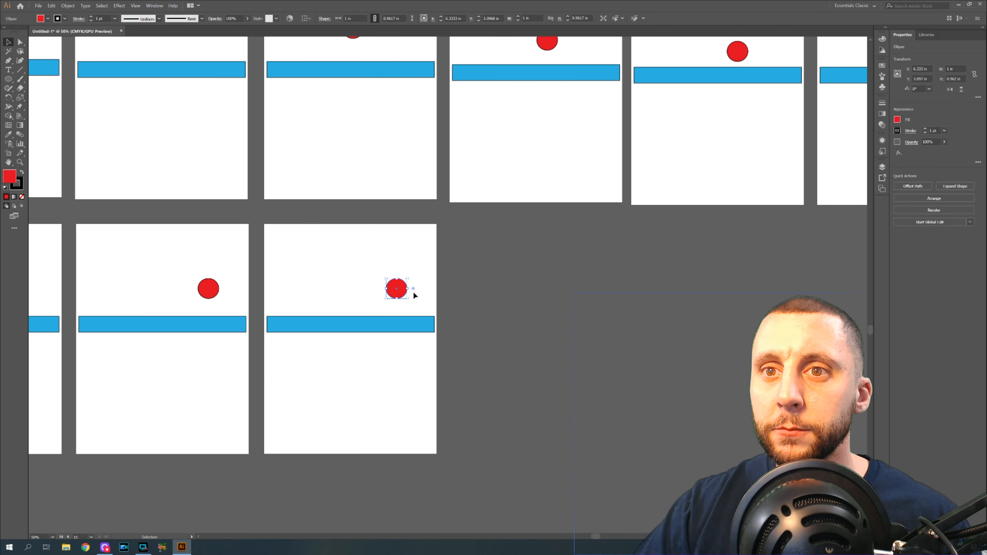
key(shift+Right)
key(shift+Right)
key(shift+Right)
key(shift+Up)
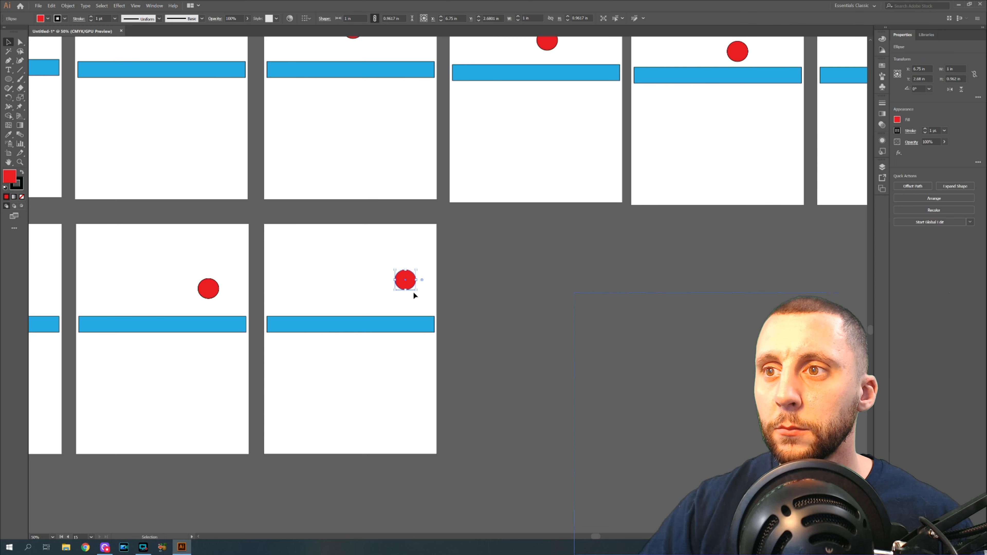
click(487, 273)
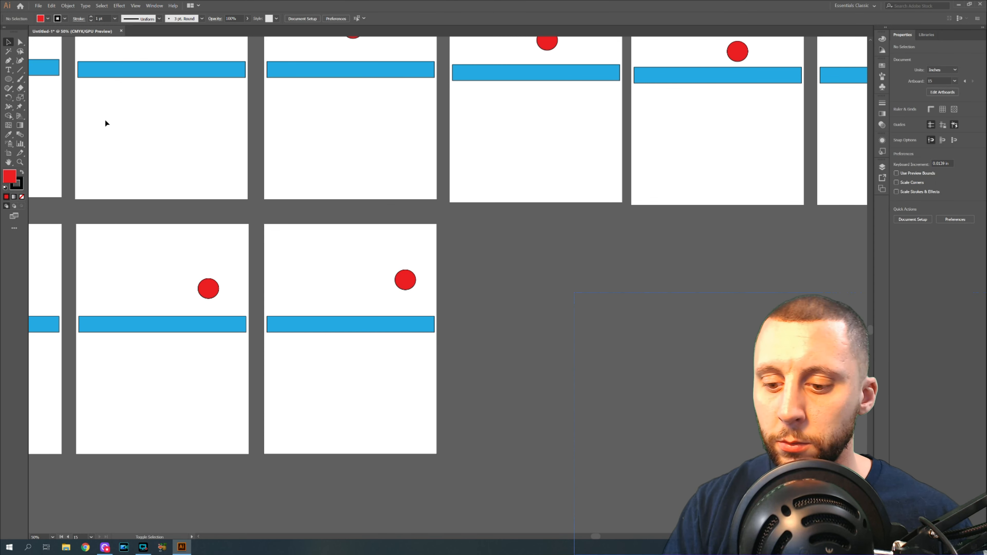
Duplicate the fifteenth artboard with its artwork and place the copy to its right, below the tenth artboard
key(shift+o)
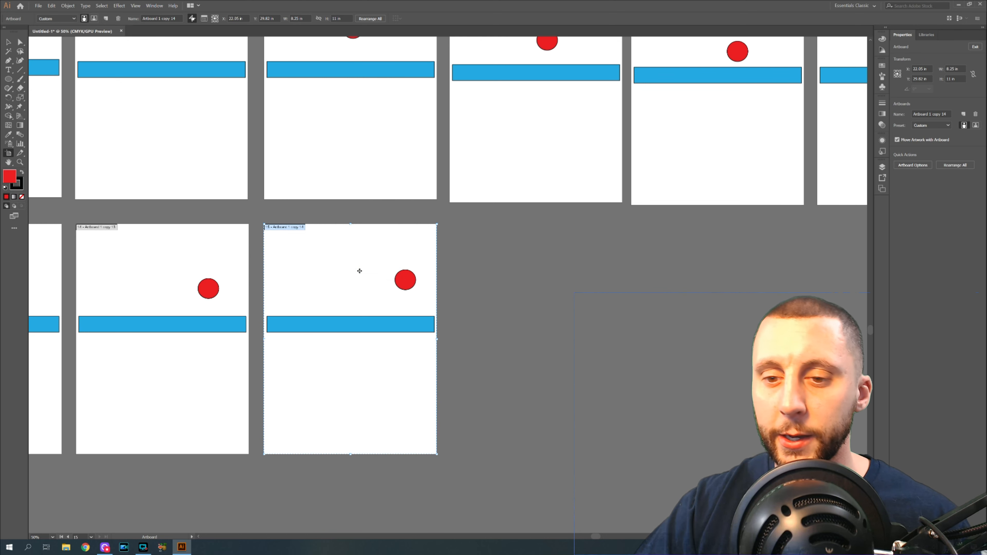
drag(360, 268, 546, 269)
click(592, 282)
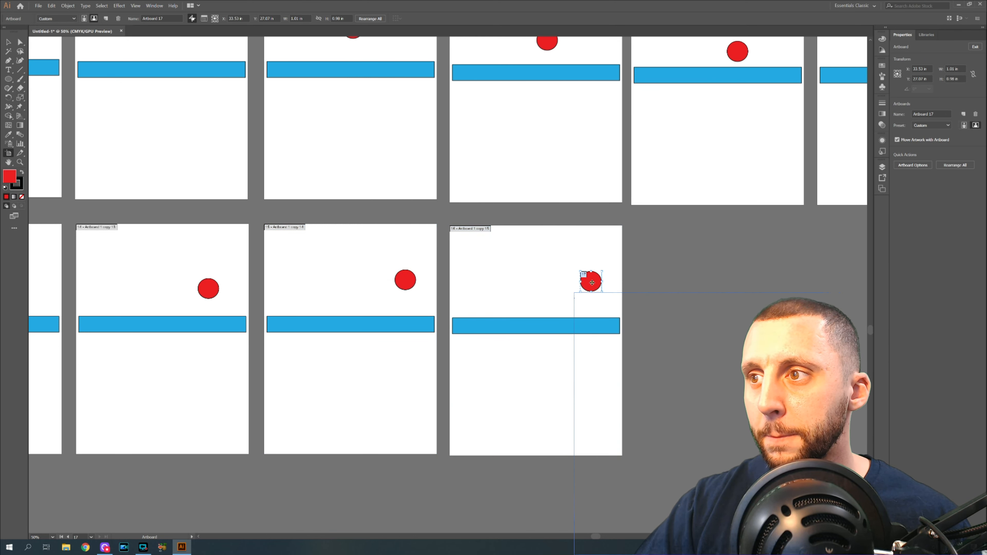
click(9, 41)
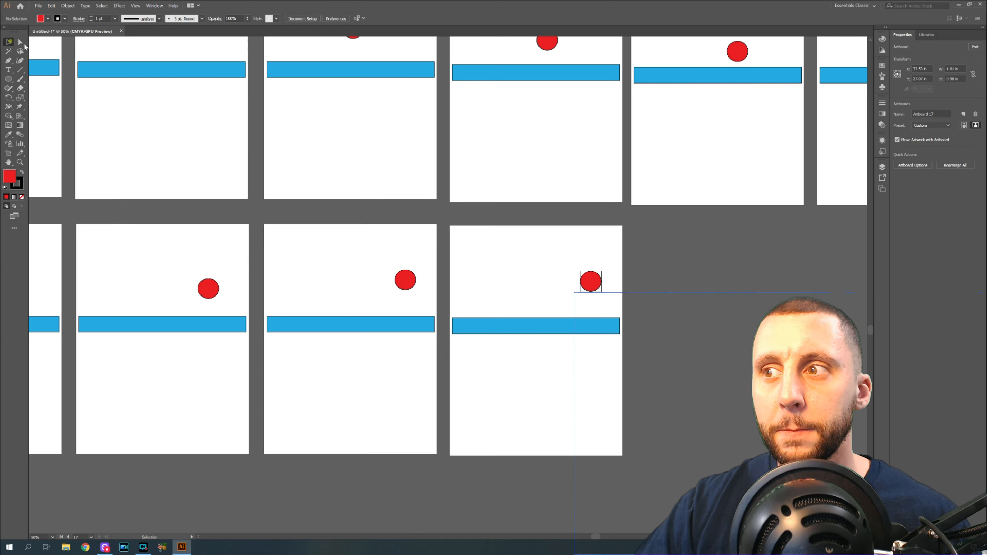
click(597, 282)
key(a)
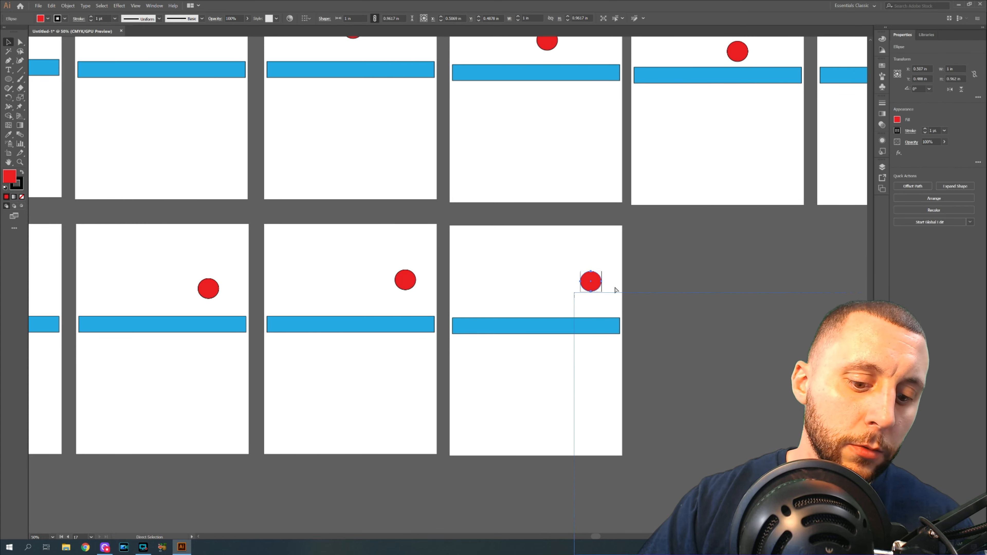
key(v)
Move the red circle on the sixteenth artboard about 0.42 in right and 0.42 in up
click(613, 290)
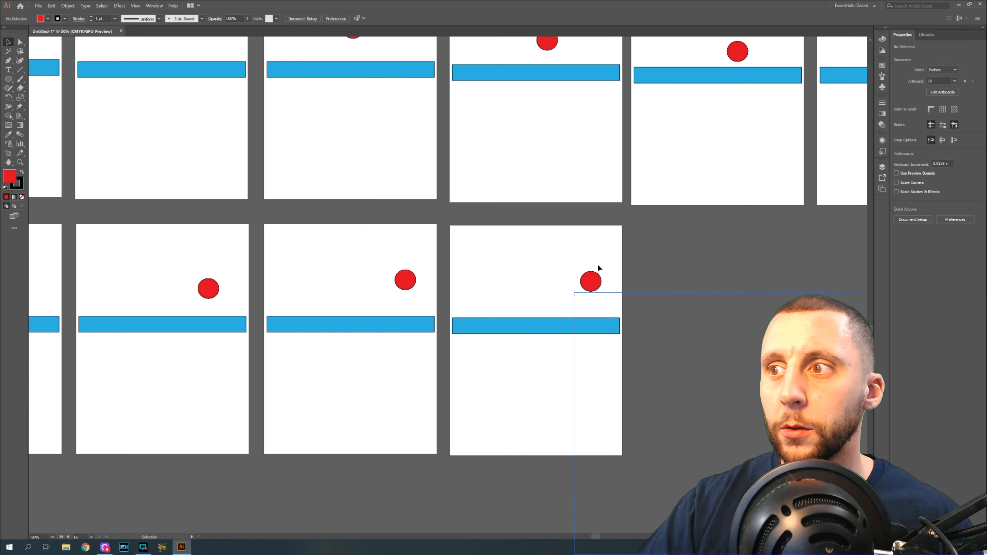
drag(586, 289, 595, 280)
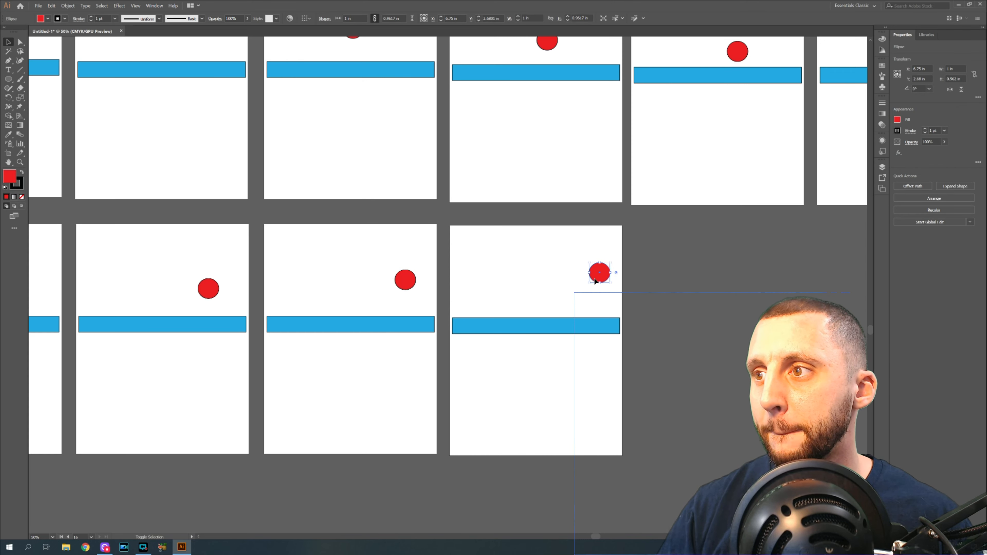
click(652, 277)
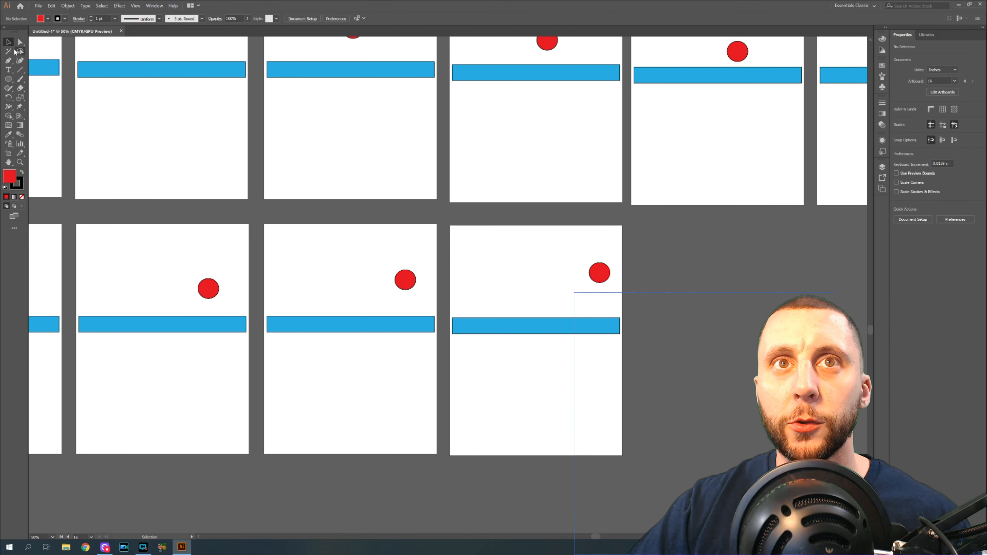
Duplicate the sixteenth artboard with its artwork and place the copy to its right, below the eleventh artboard
key(shift+o)
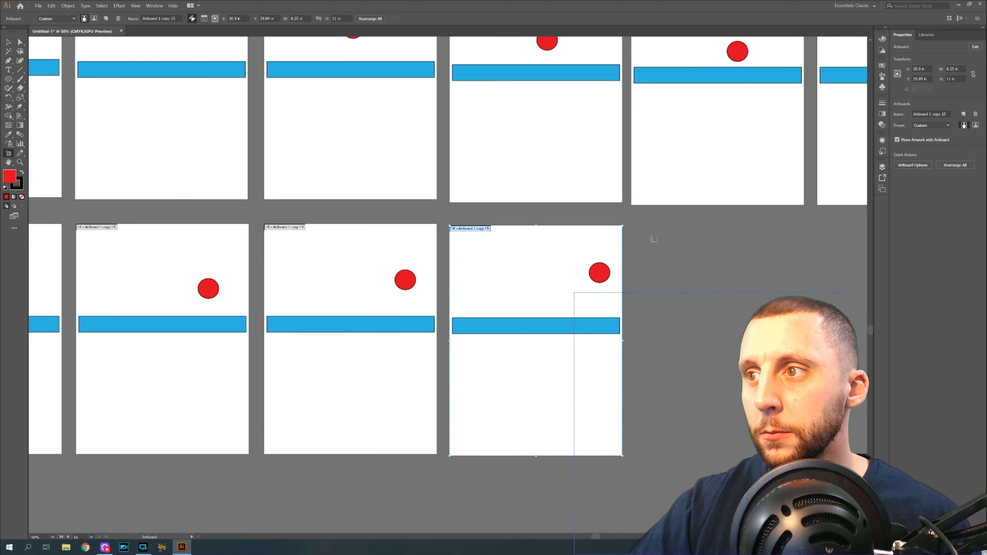
drag(502, 271, 672, 274)
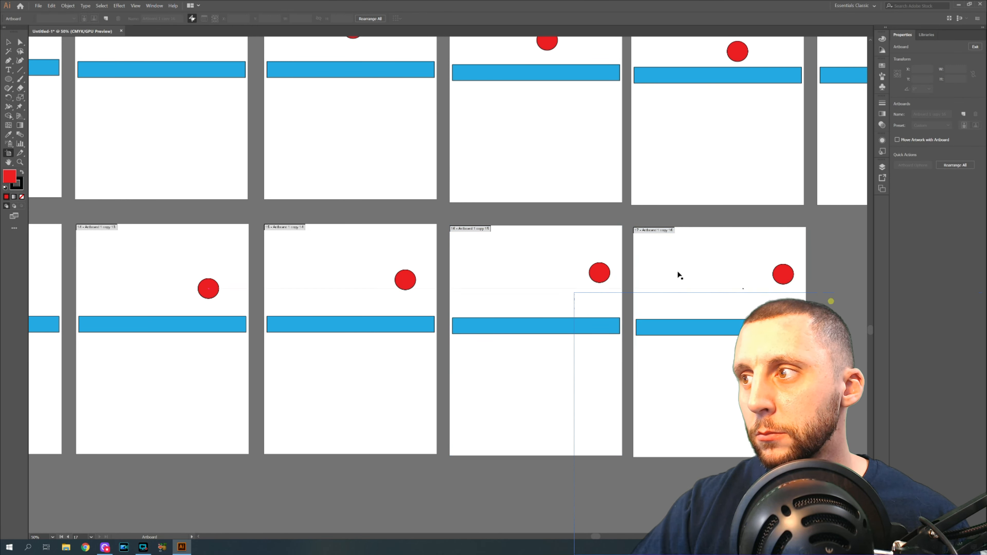
key(v)
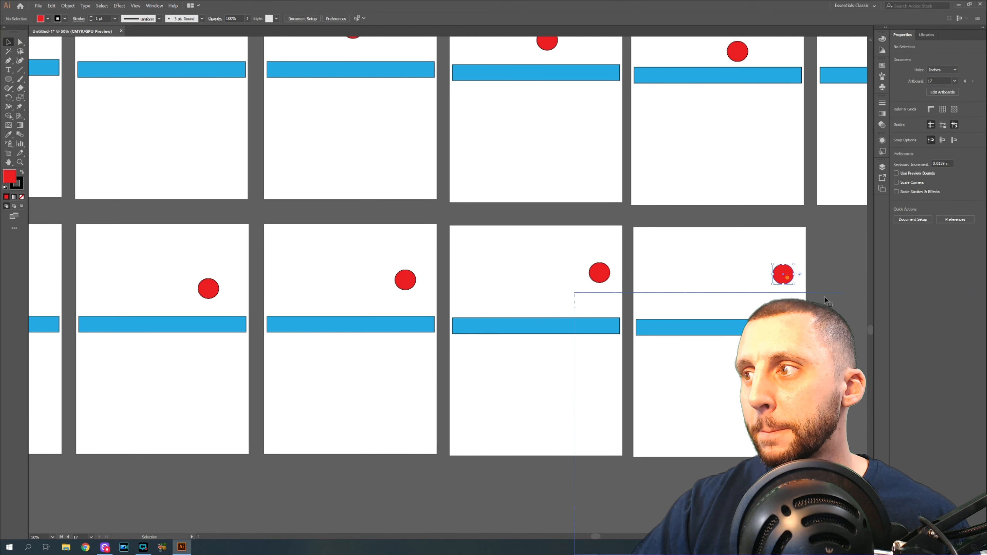
Move the red circle on the seventeenth artboard about 0.42 in right and 0.42 in up, reaching the artboard's right edge
key(shift+Right)
key(shift+Right)
key(shift+Right)
key(shift+Up)
key(shift+Up)
key(shift+Up)
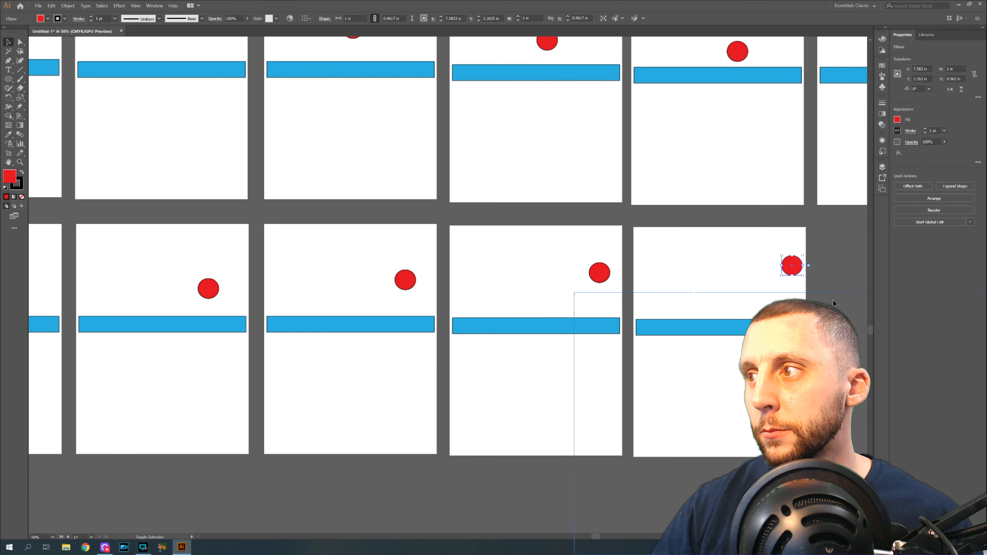
click(831, 270)
Start a JPEG export of the document with Use Artboards enabled for all artboards
scroll(831, 270, down, 3)
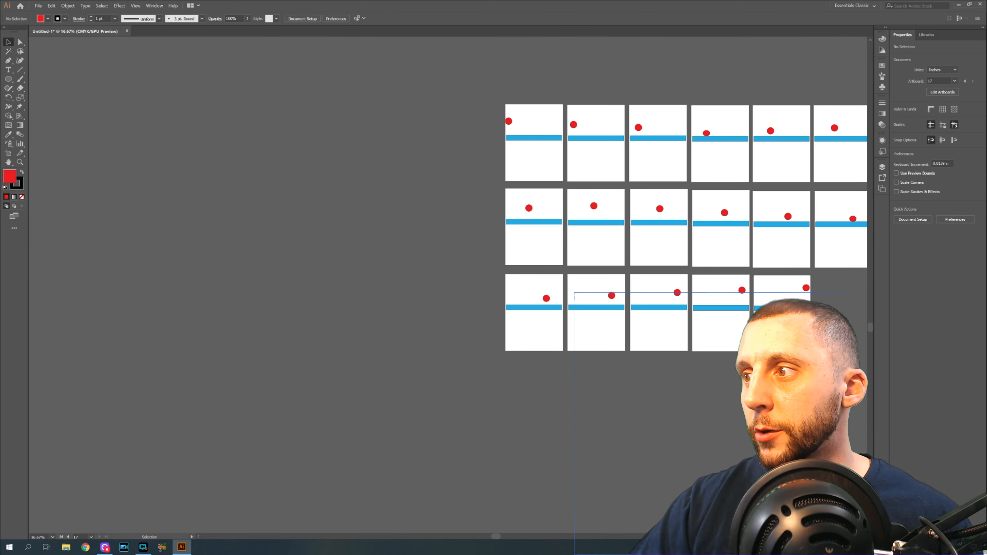
scroll(710, 321, right, 5)
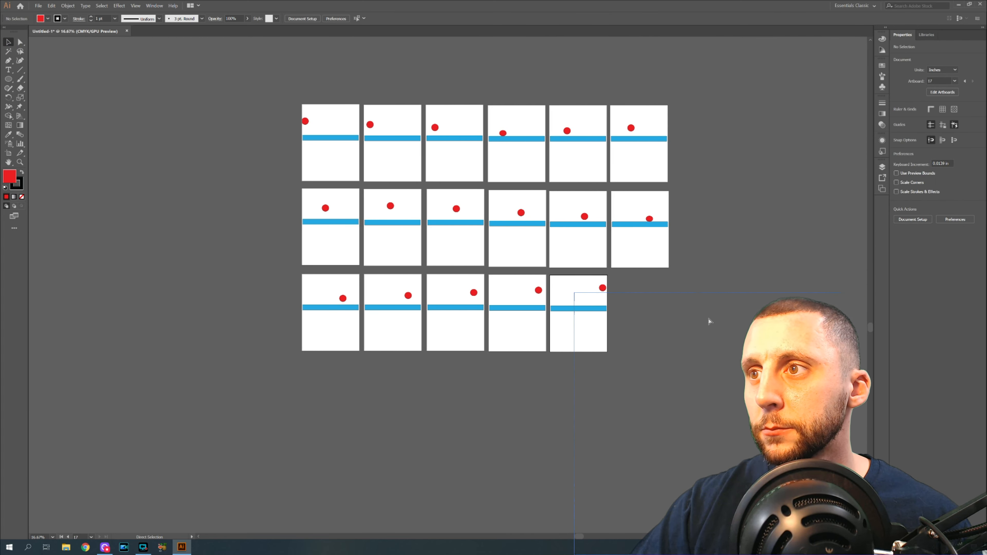
scroll(710, 321, right, 3)
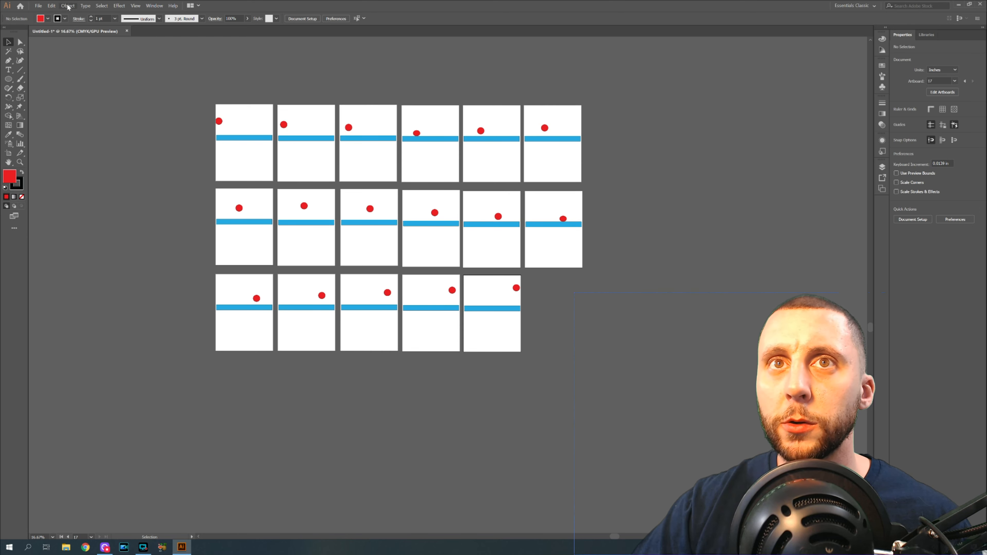
click(38, 6)
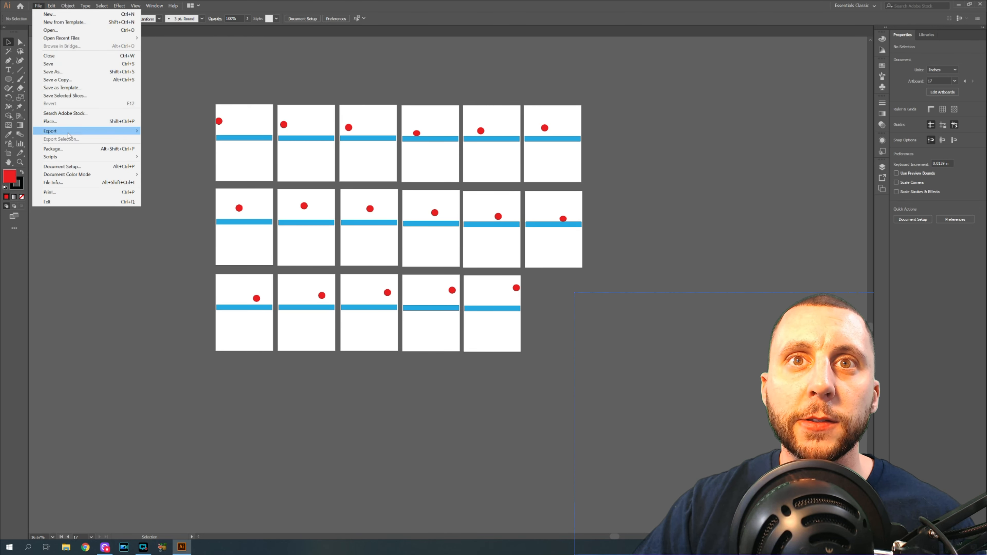
mouse_move(70, 132)
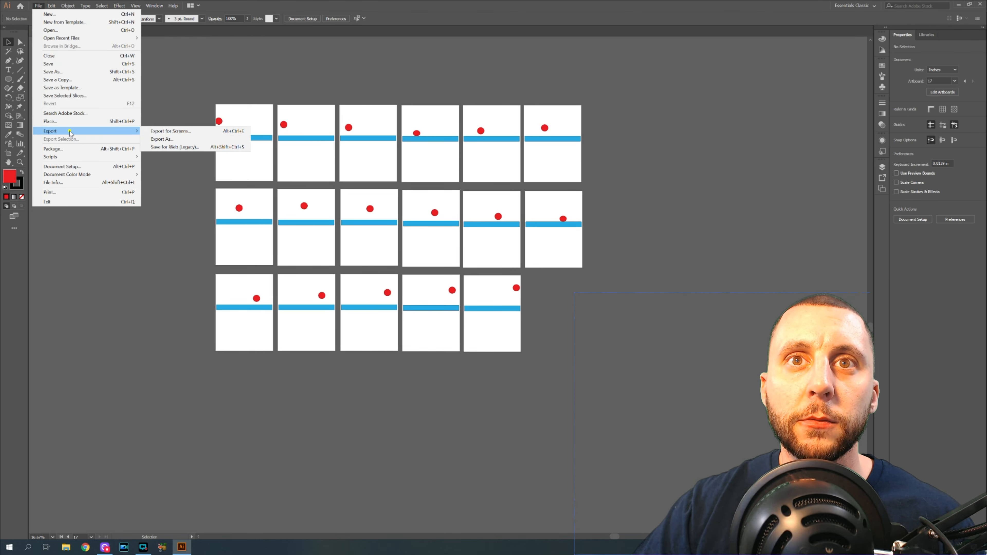
click(159, 139)
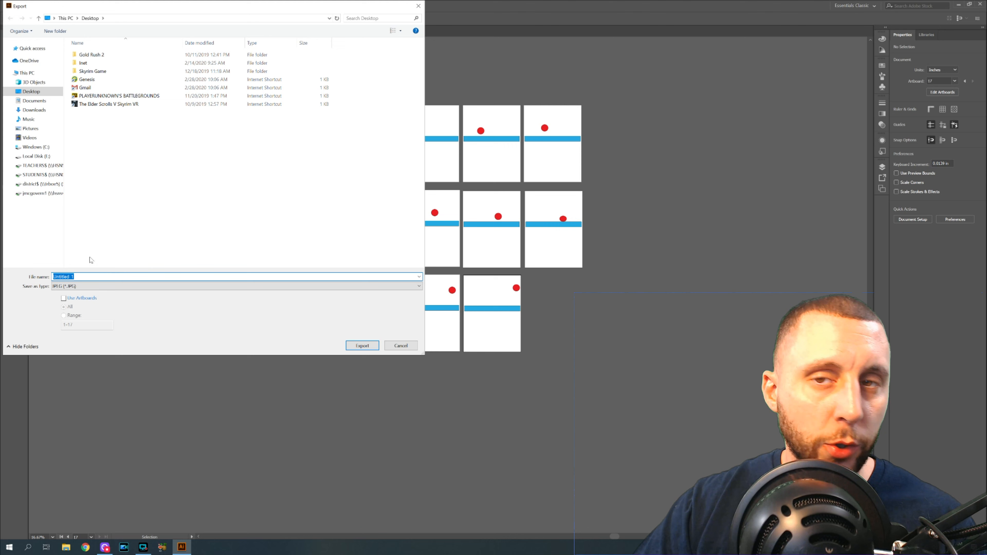
click(64, 299)
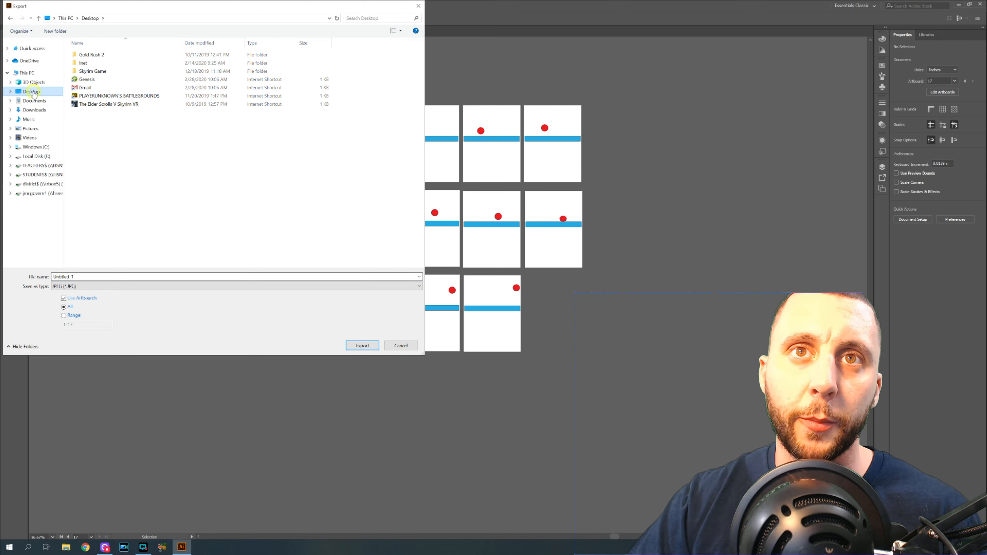
Create a folder named BOUNCING BALL on the Desktop and open it as the export location
click(62, 31)
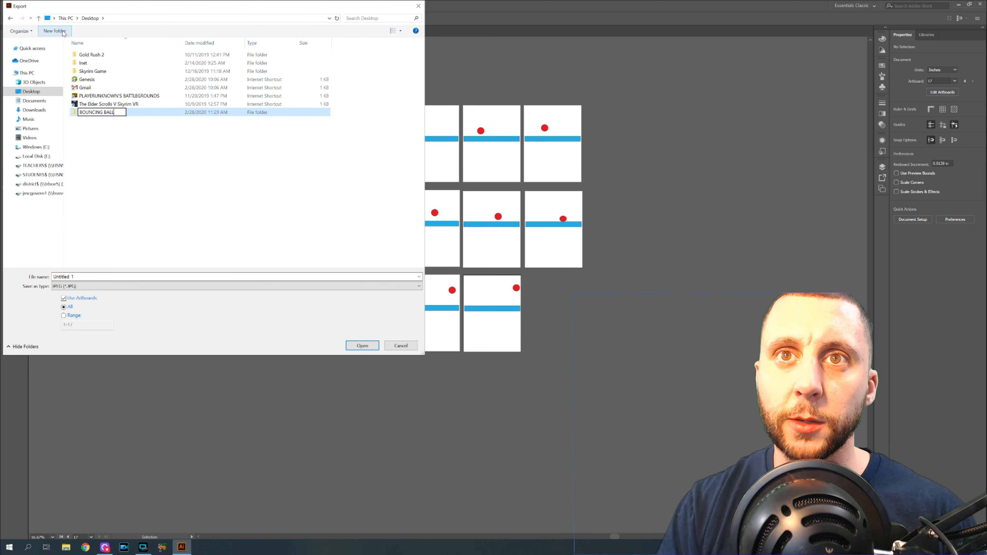
text(BOUNCING BALL)
key(Return)
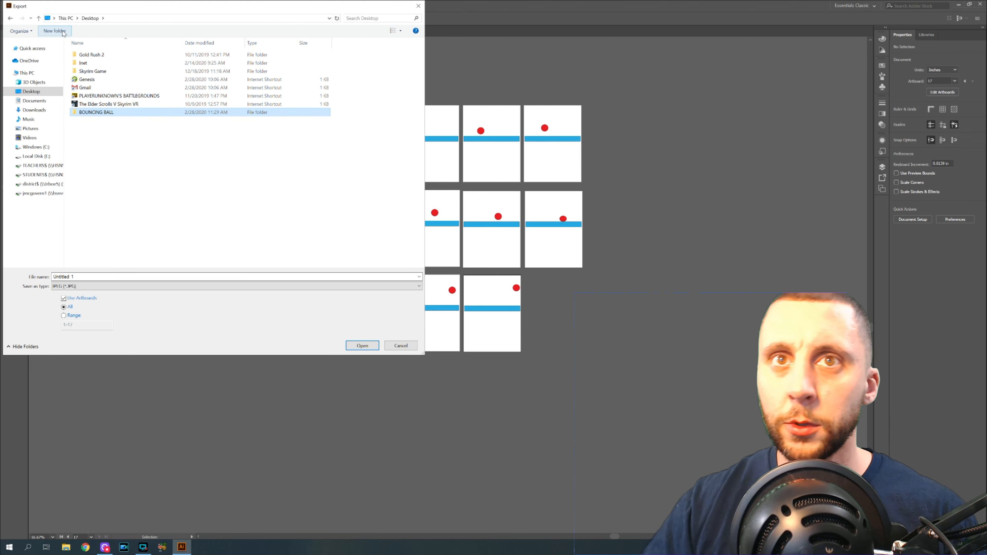
double_click(110, 113)
Export the artboards as BOUNCING BALL ANIMATION, using CMYK, maximum quality 10 and High (300 ppi) resolution
click(106, 277)
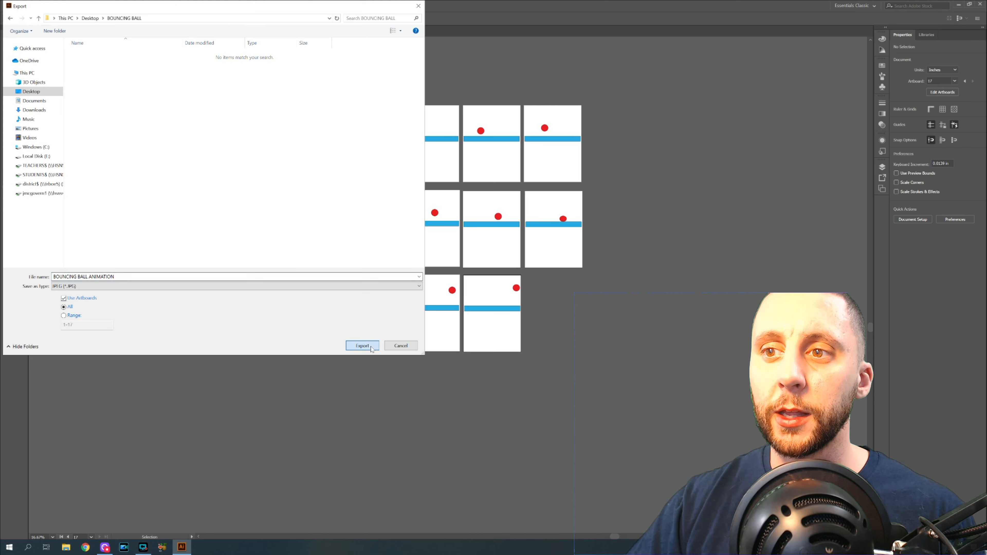
click(362, 346)
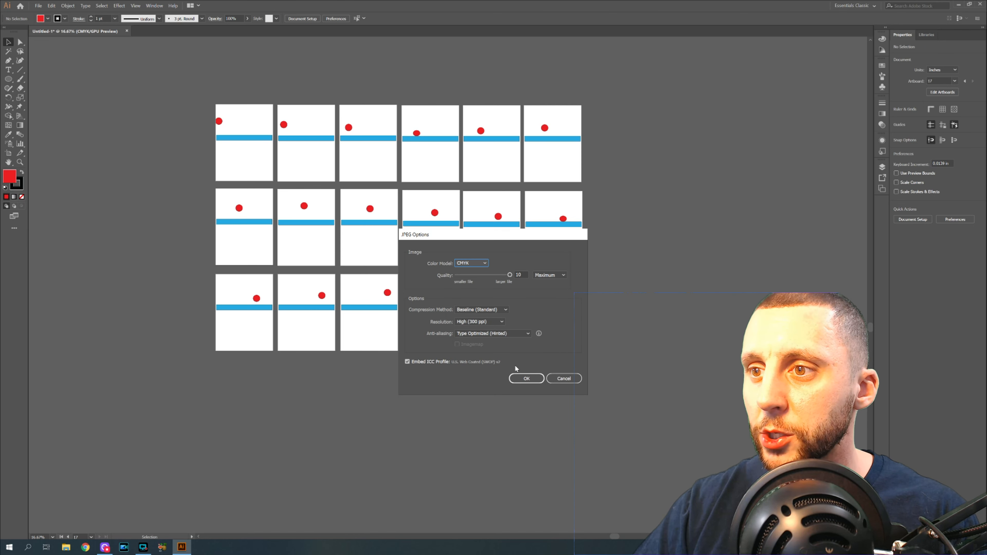
click(529, 379)
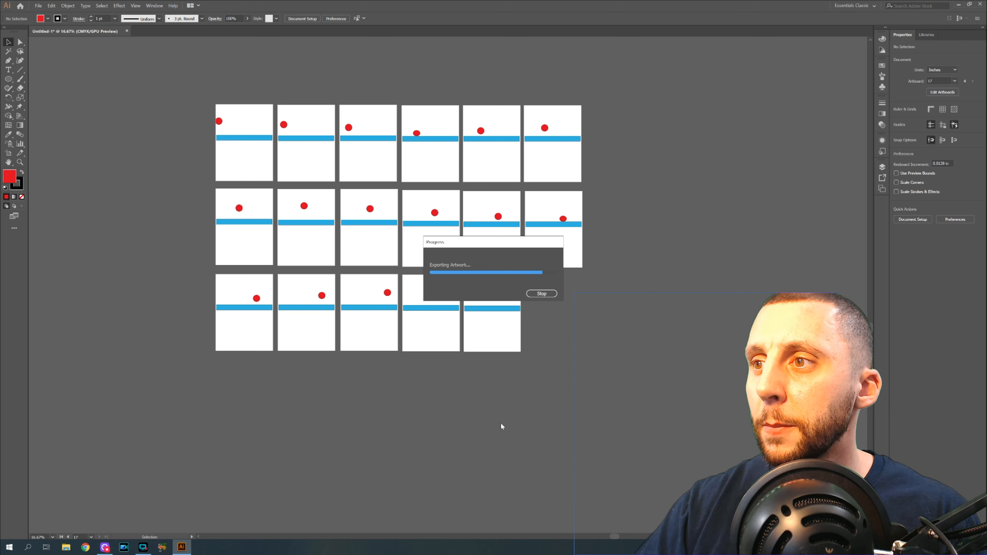
Minimize Illustrator and show the Desktop folder's contents in File Explorer
click(959, 4)
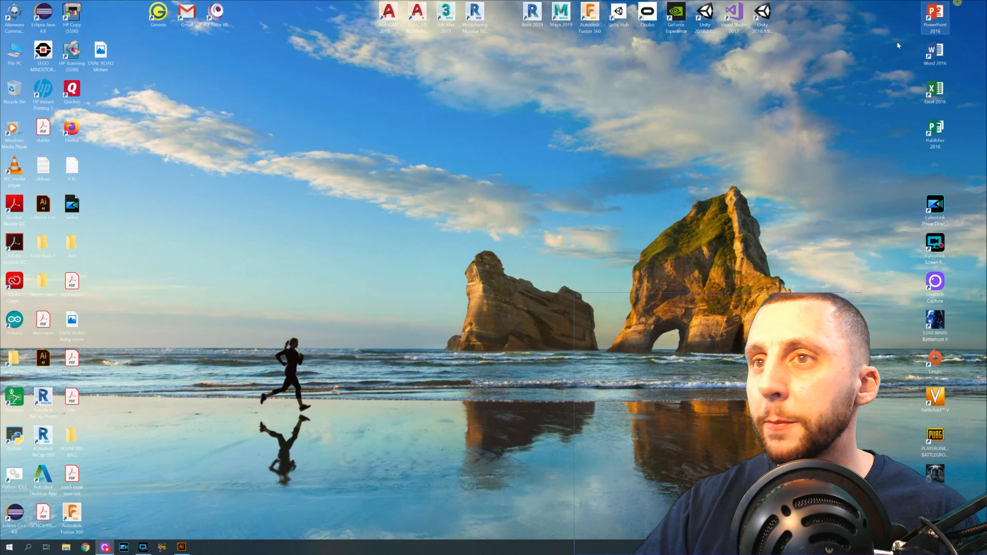
click(67, 547)
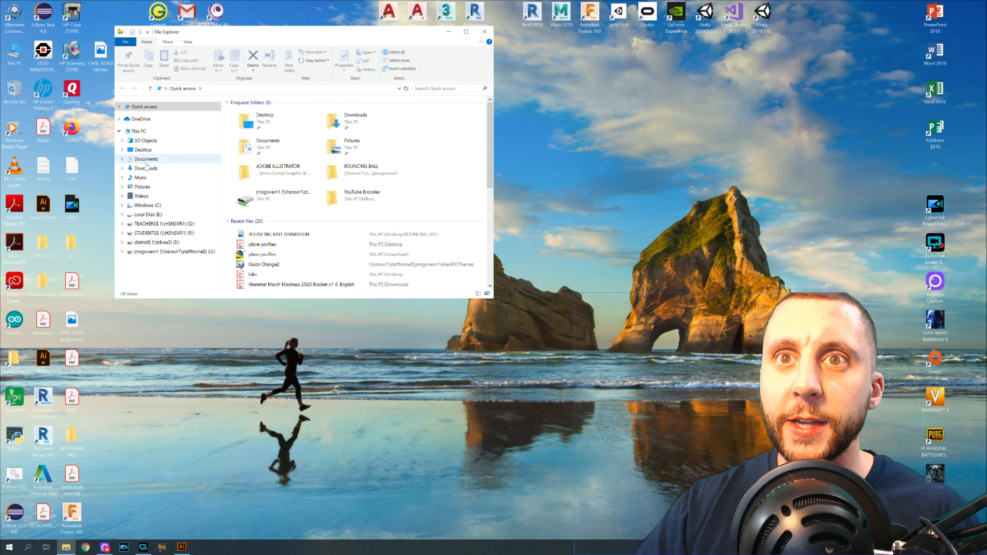
click(143, 150)
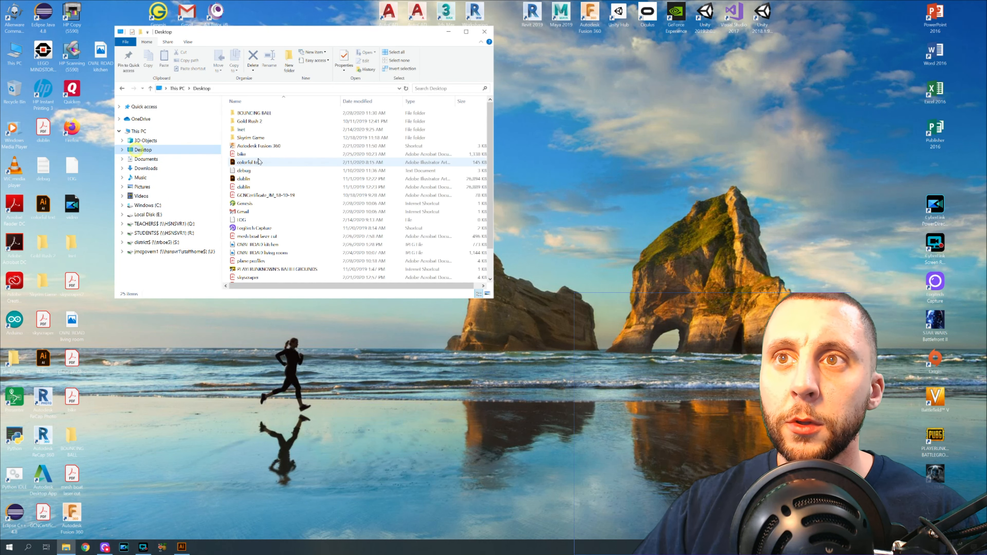
Look over the exported frames in the BOUNCING BALL folder in Details view with a wider Name column, and close the window
double_click(259, 115)
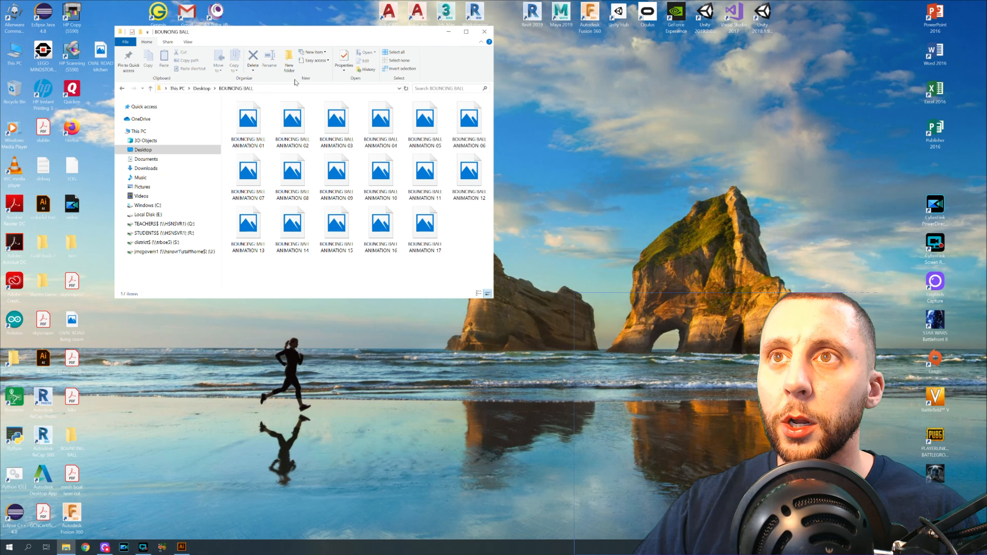
click(188, 42)
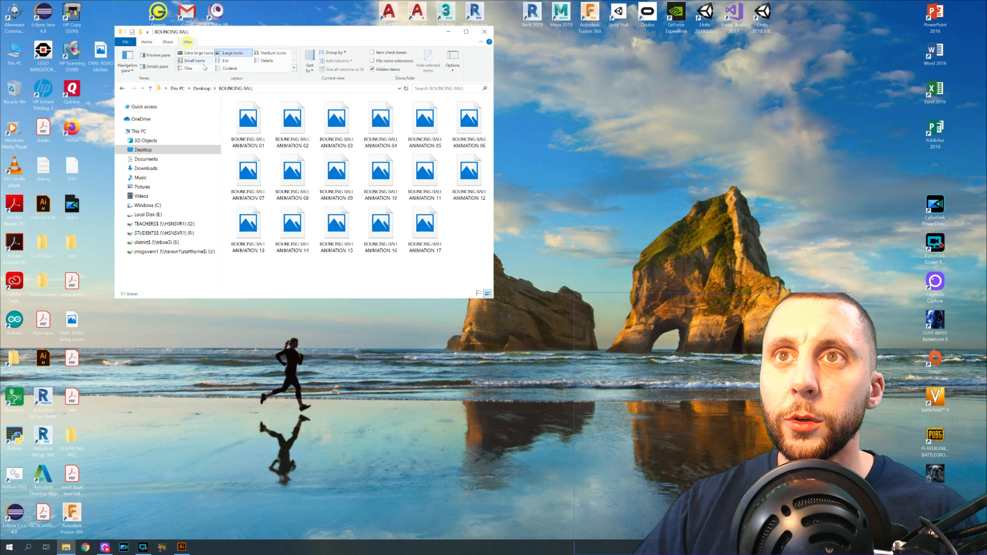
click(188, 68)
click(267, 60)
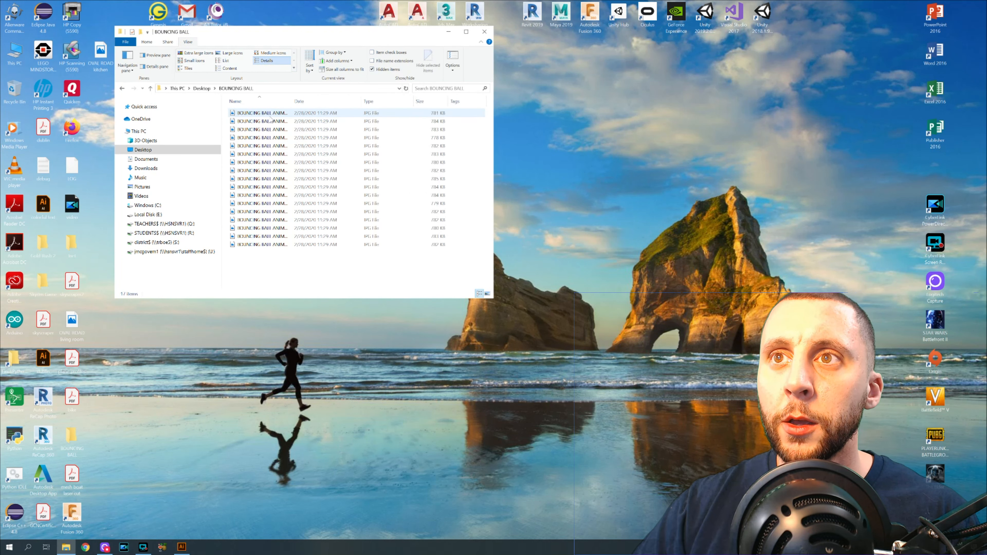
drag(292, 101, 326, 105)
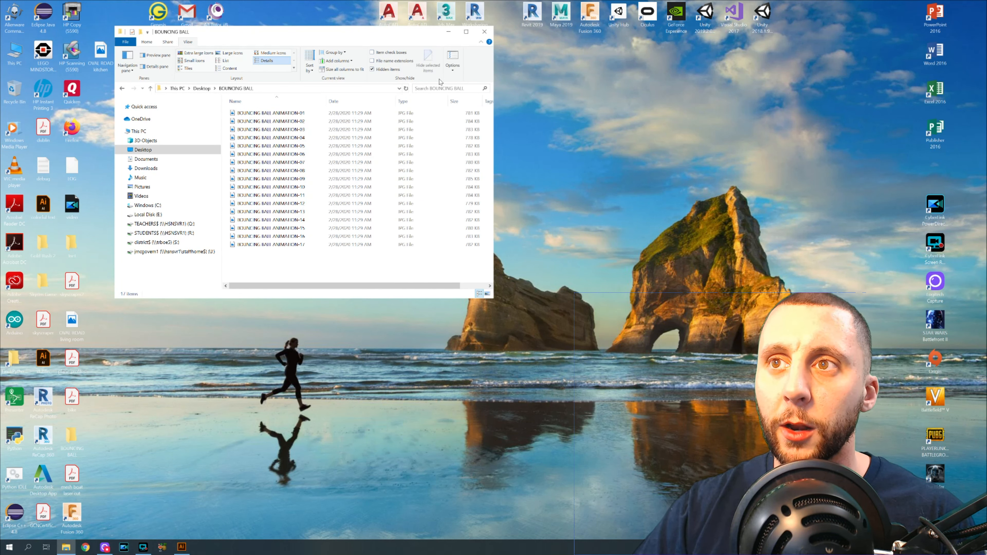
click(484, 32)
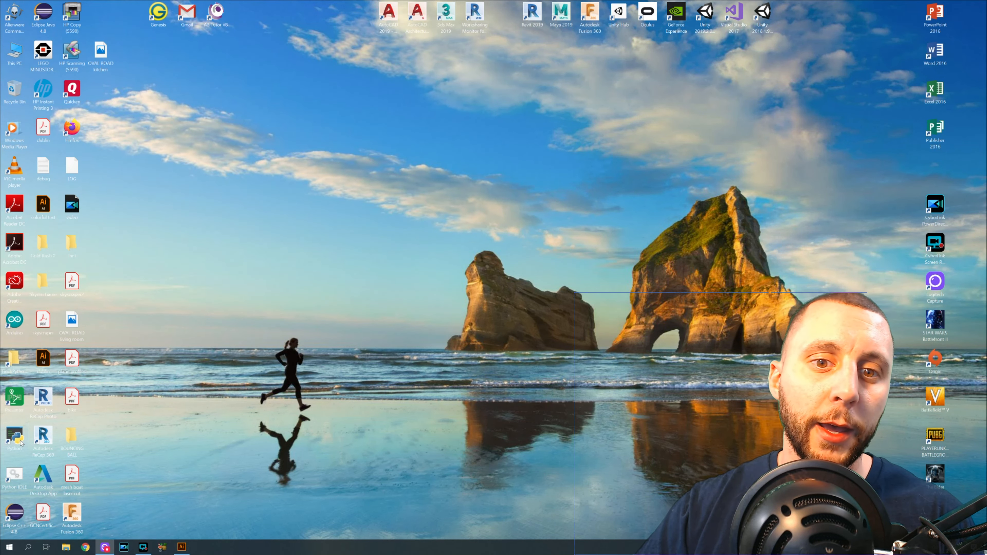
Find and launch Adobe Photoshop CC 2019
click(9, 547)
text(PHOTO)
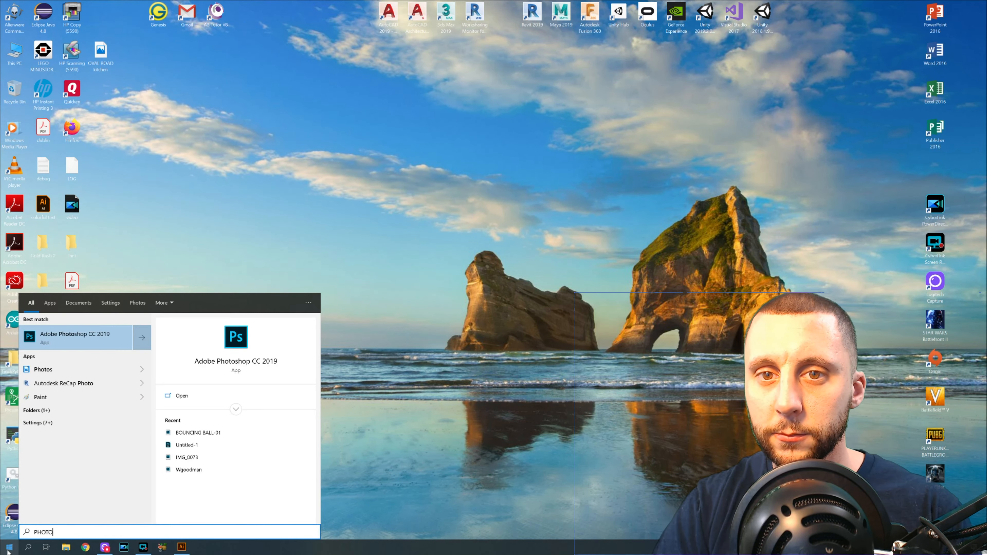
key(Return)
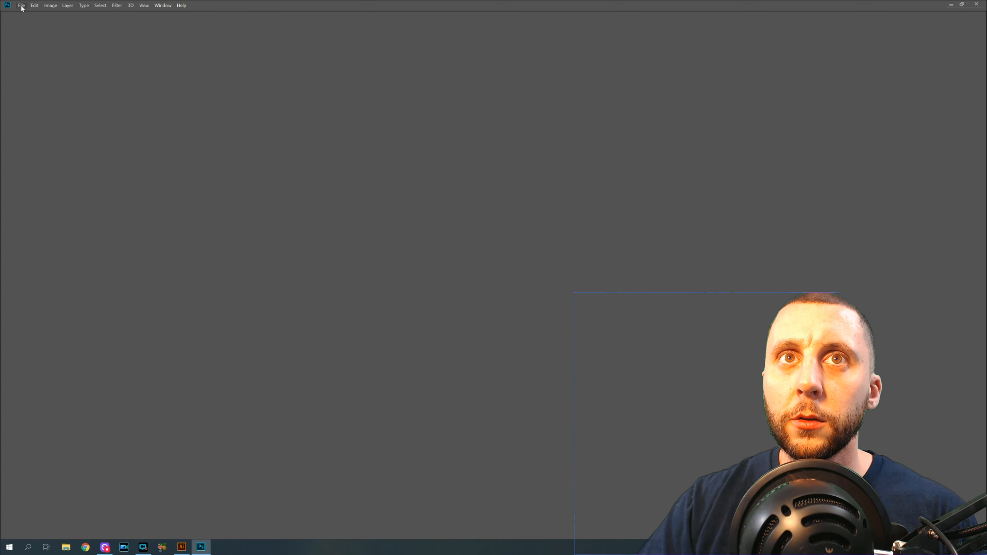
Open BOUNCING BALL-01 as an image sequence with a frame rate of 15 fps
click(21, 6)
click(34, 22)
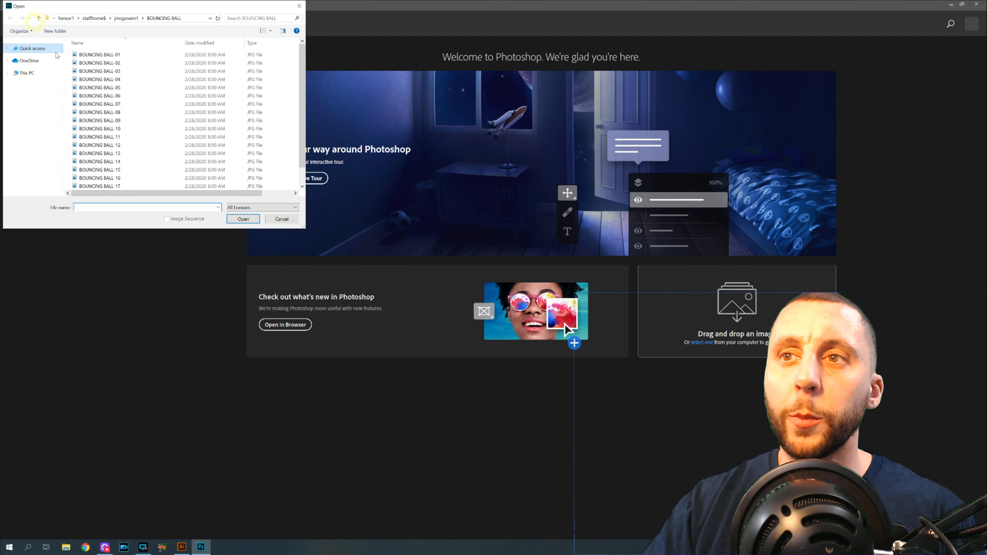
click(100, 55)
click(167, 219)
click(237, 220)
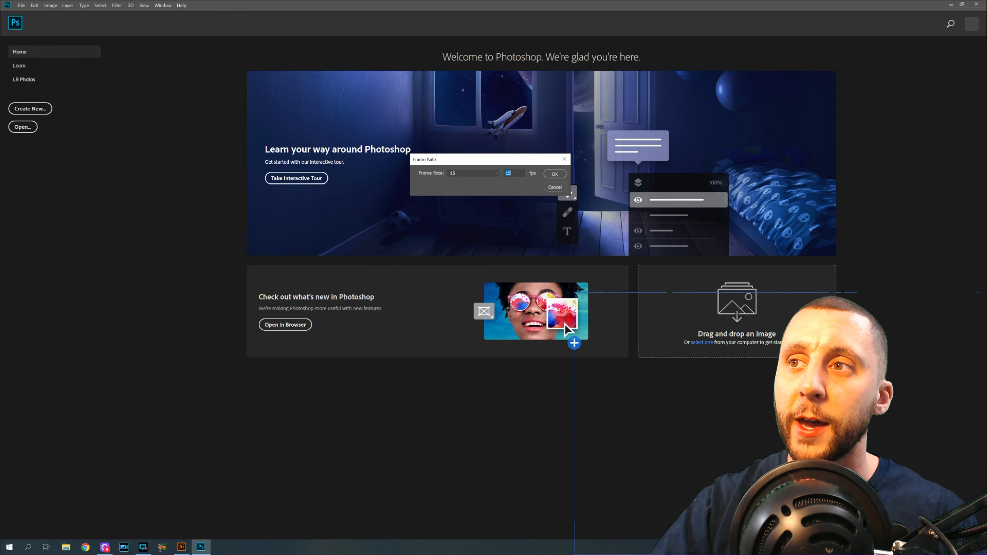
click(520, 172)
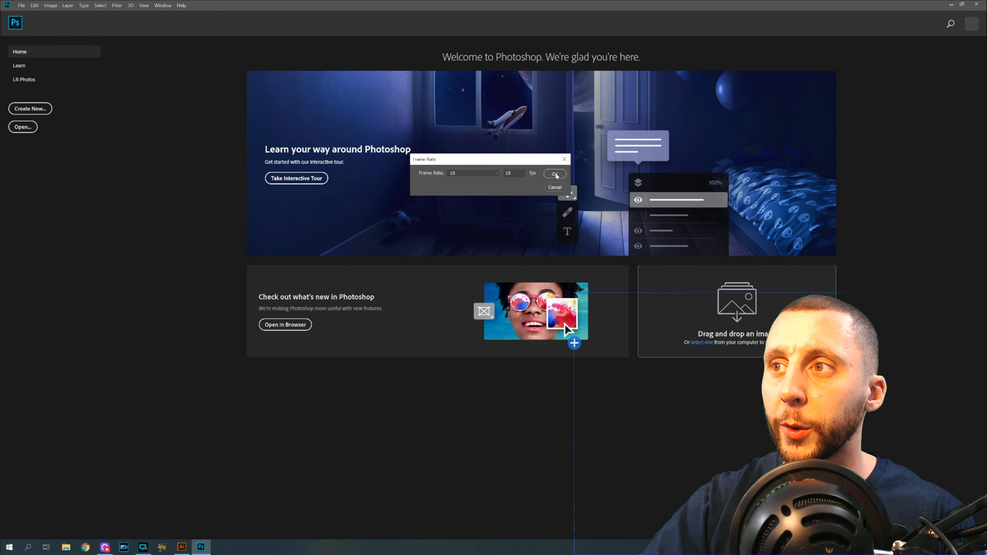
click(555, 173)
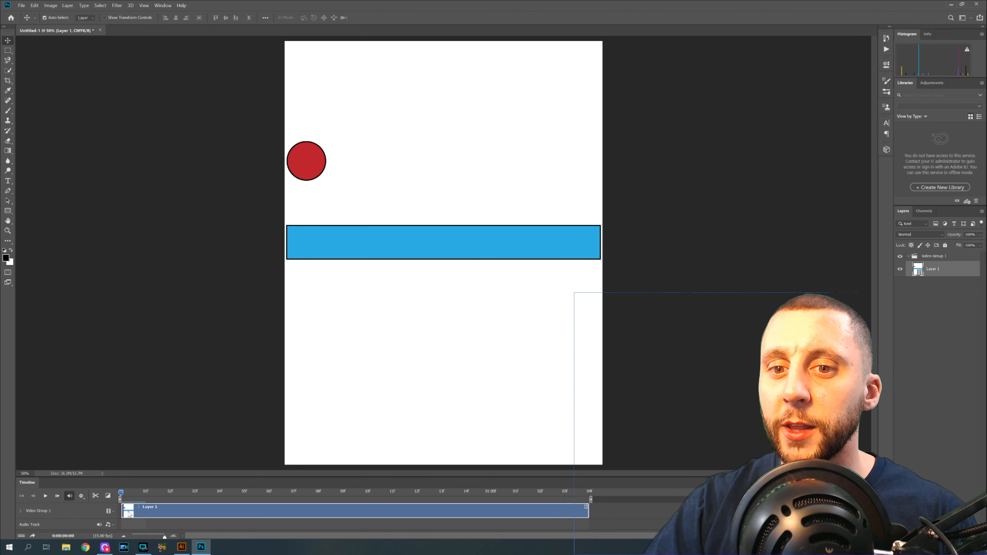
Check that the Motion workspace is selected and play back the animation in the timeline
click(160, 6)
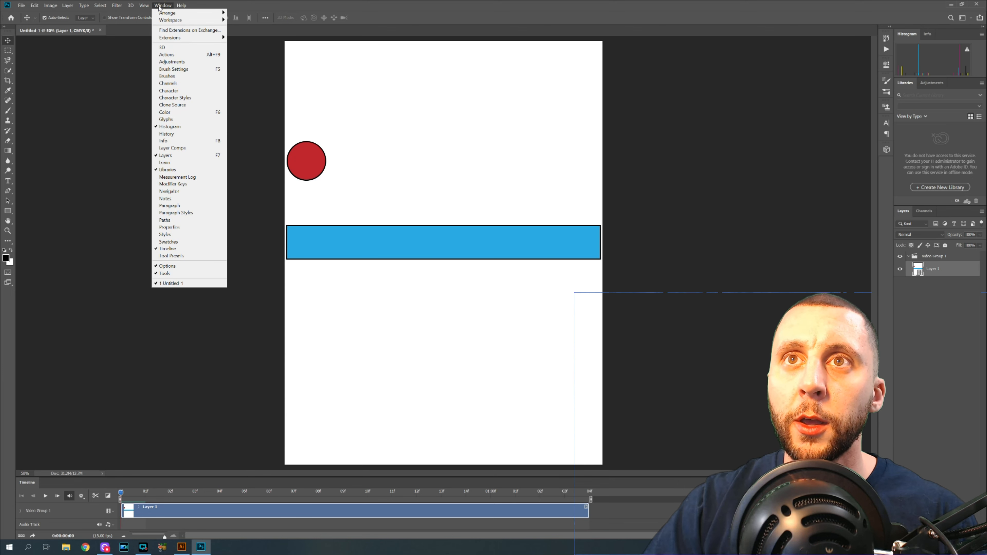
mouse_move(171, 20)
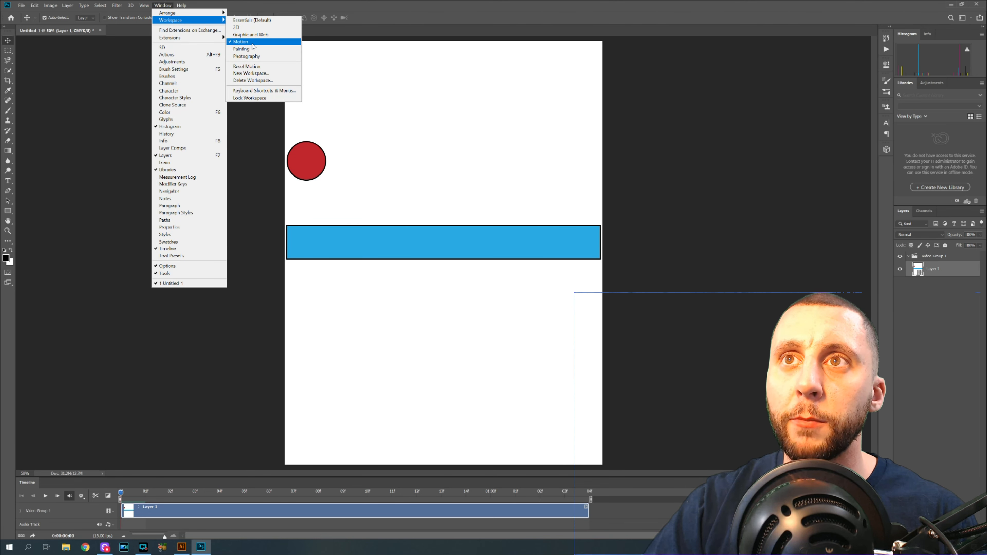
click(243, 336)
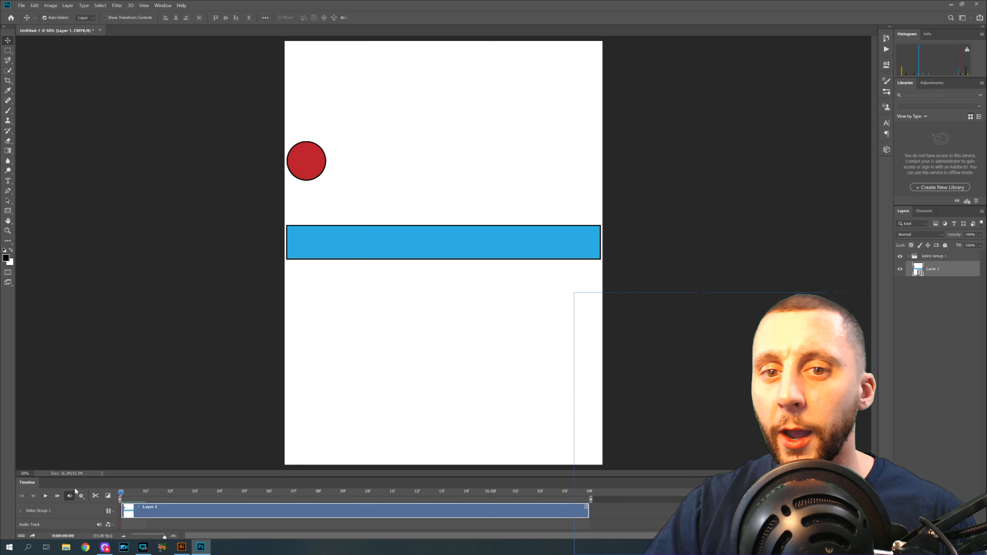
click(45, 496)
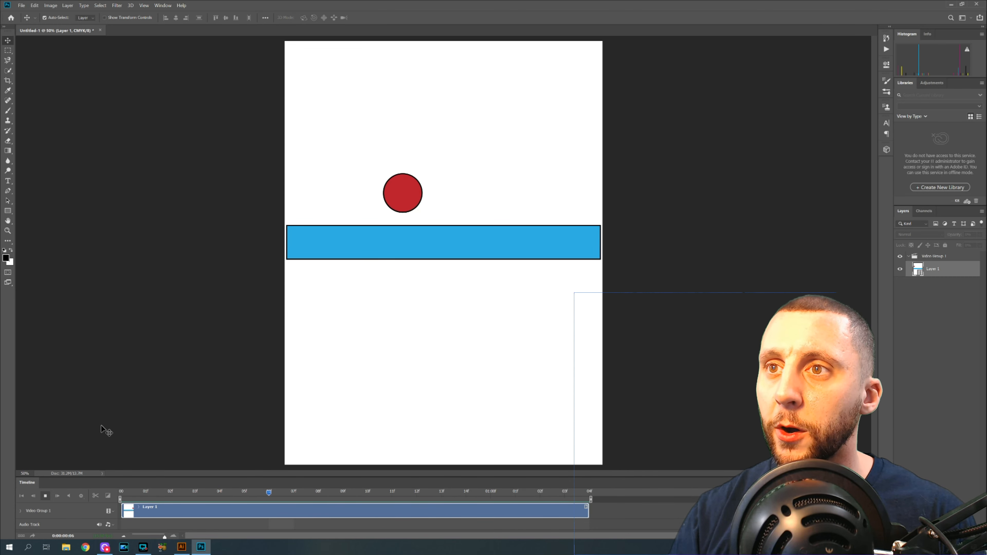
click(45, 495)
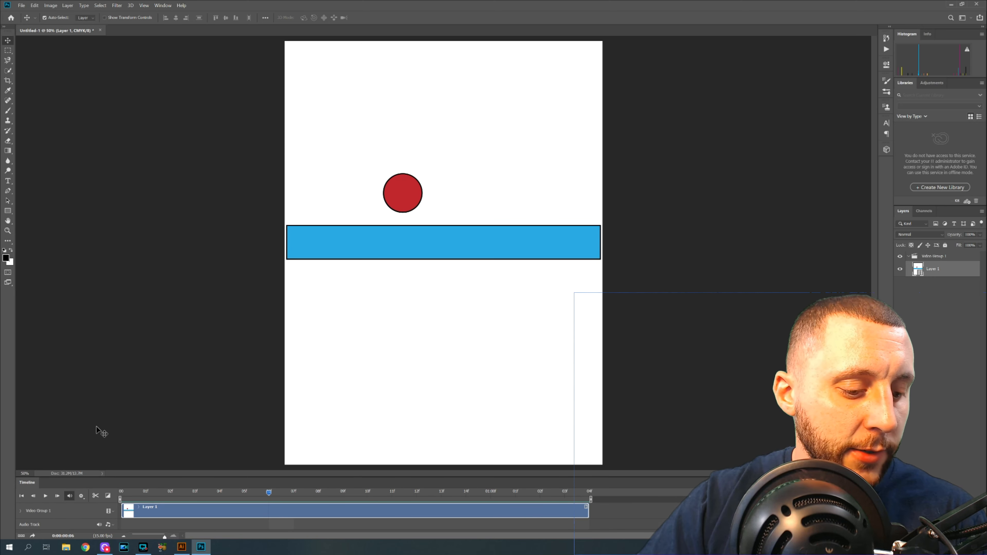
Start a Save for Web (Legacy) export of the animation and set the image width to 500 px
click(22, 5)
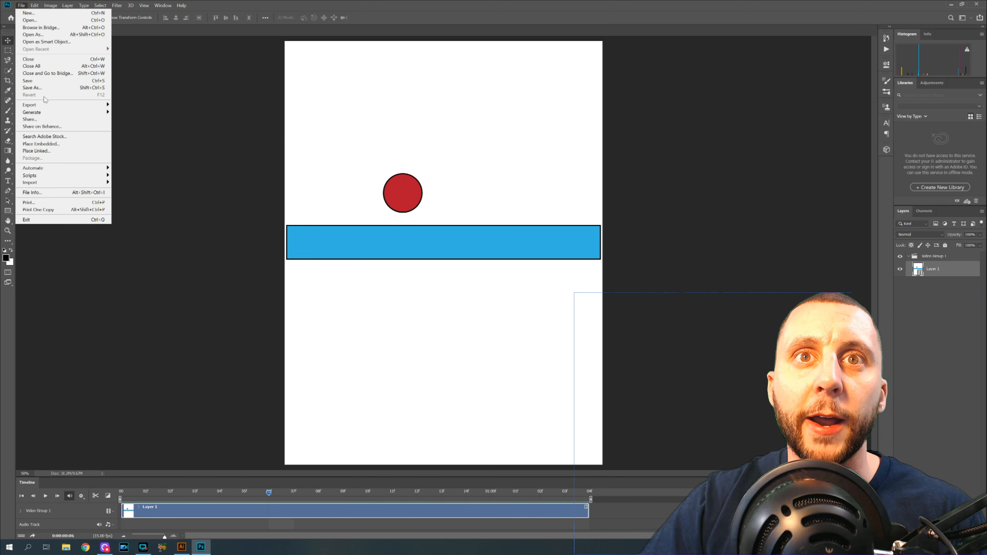
click(46, 105)
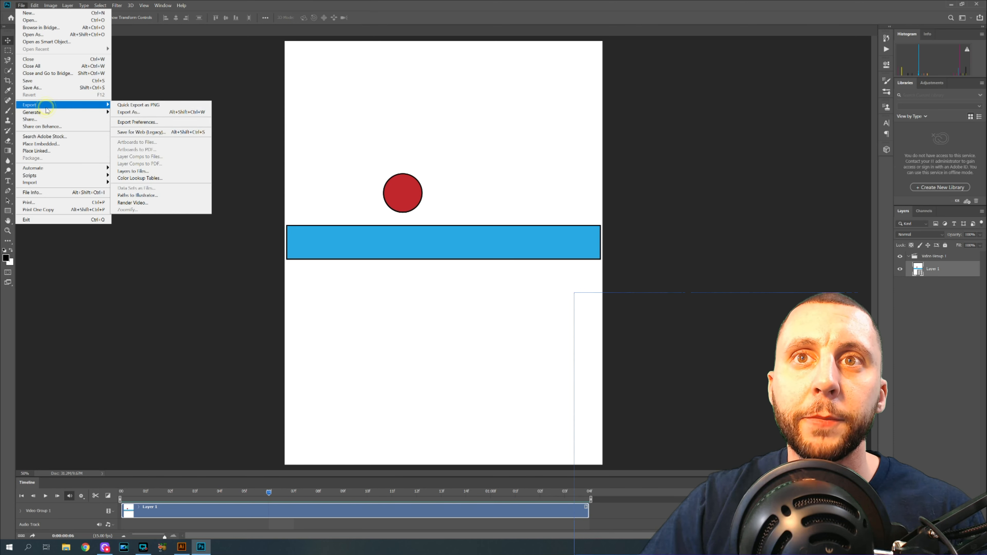
click(140, 133)
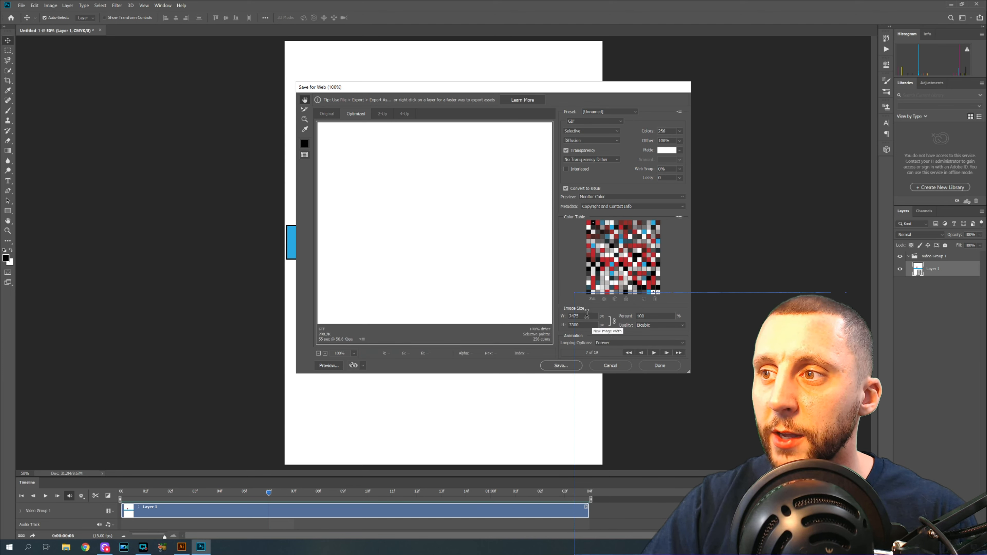
text(500)
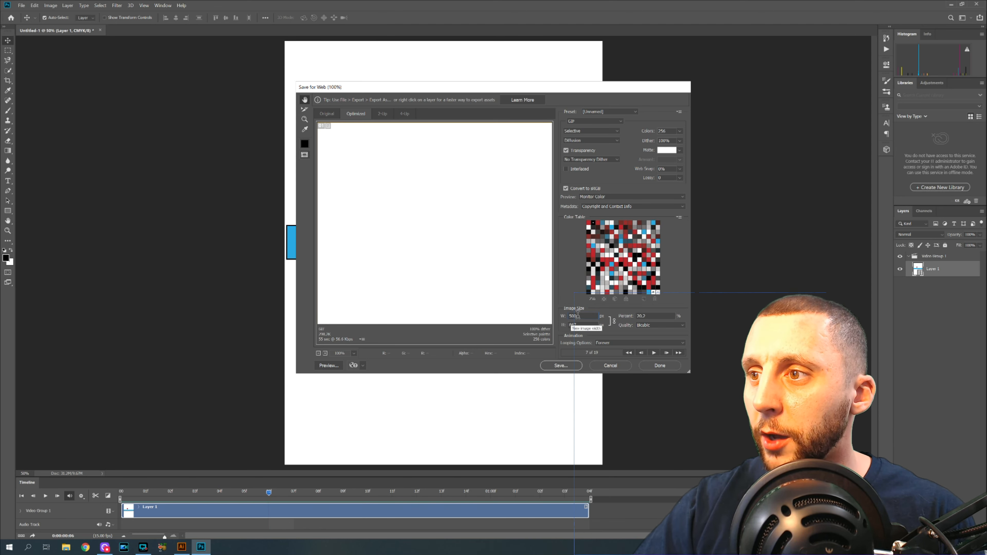
click(581, 325)
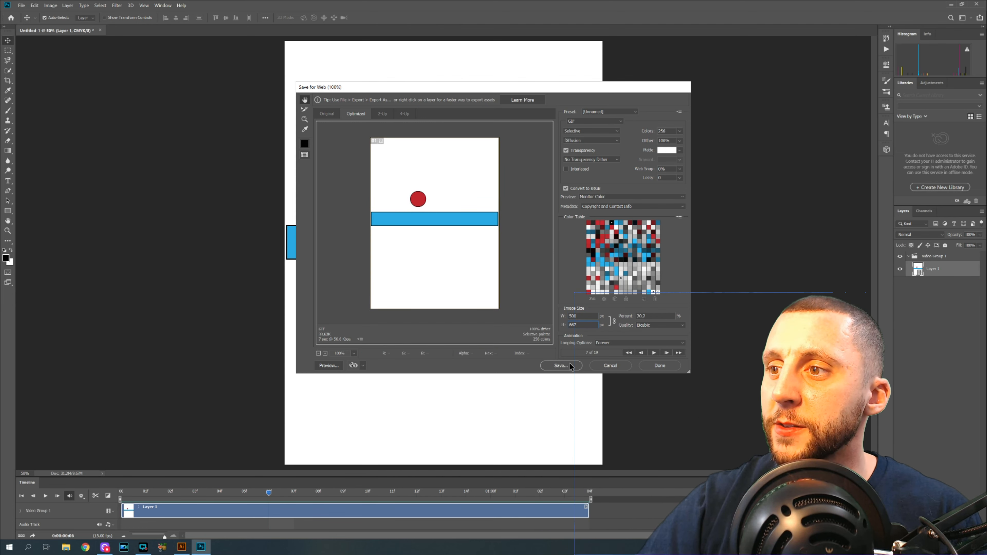
click(562, 365)
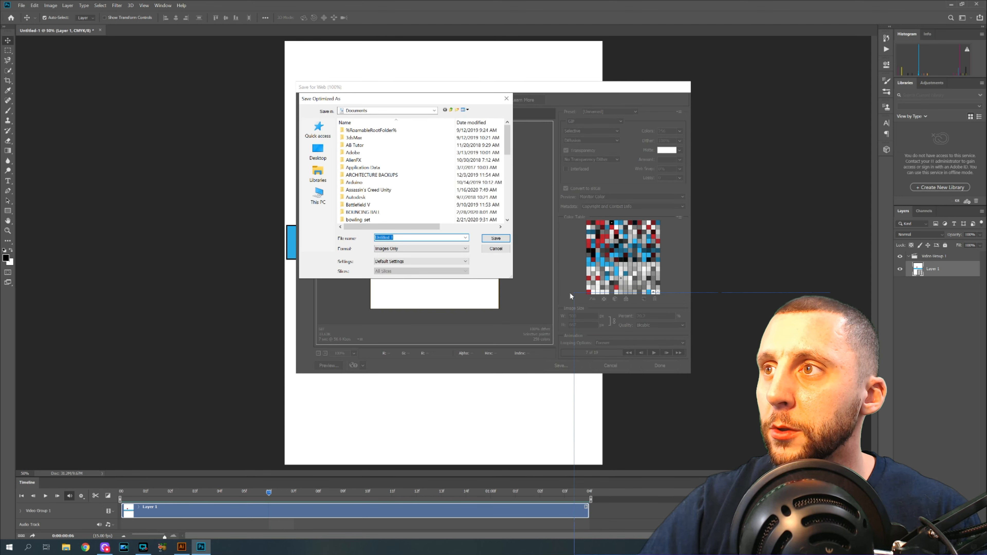
click(505, 98)
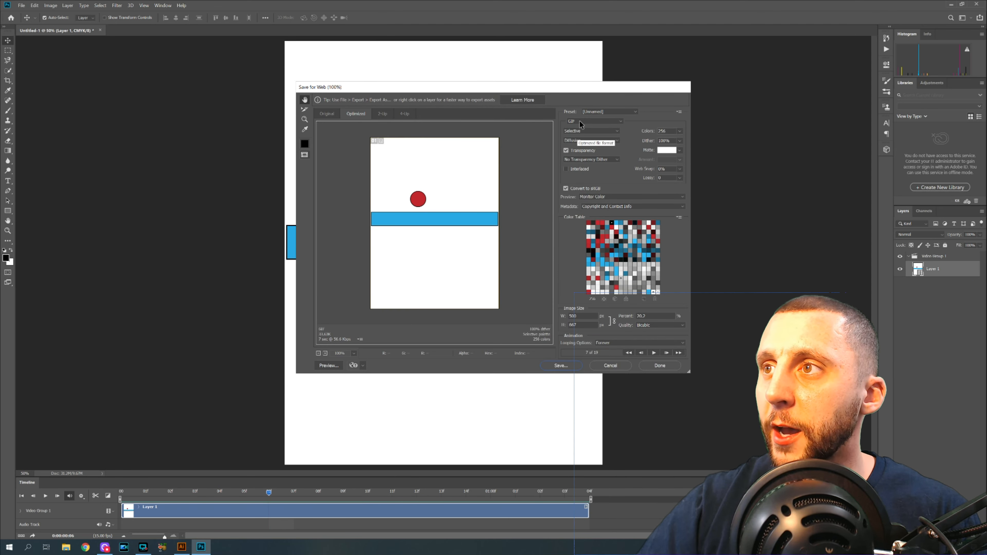
click(582, 123)
click(581, 124)
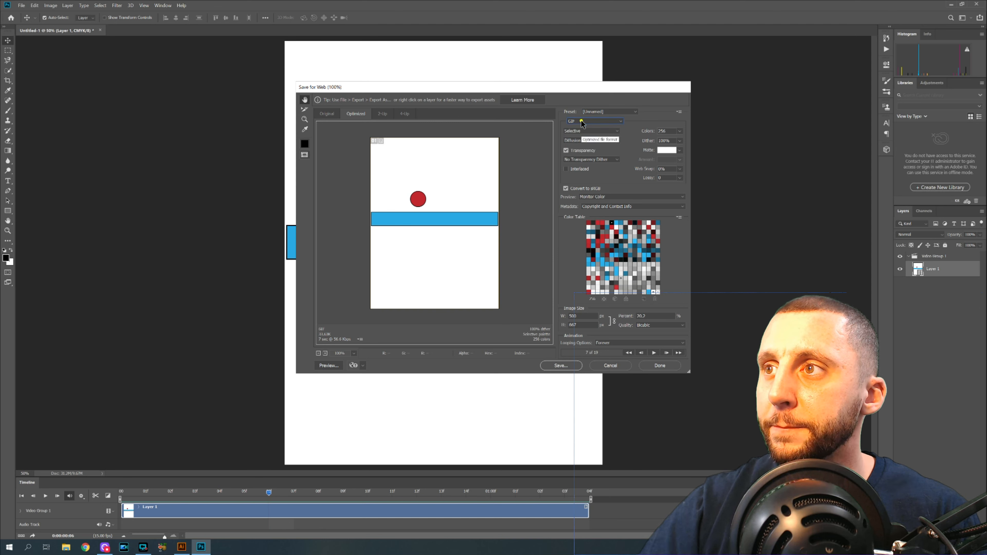
Start saving the optimized GIF and choose the BOUNCING BALL folder on the Desktop as its destination
click(568, 366)
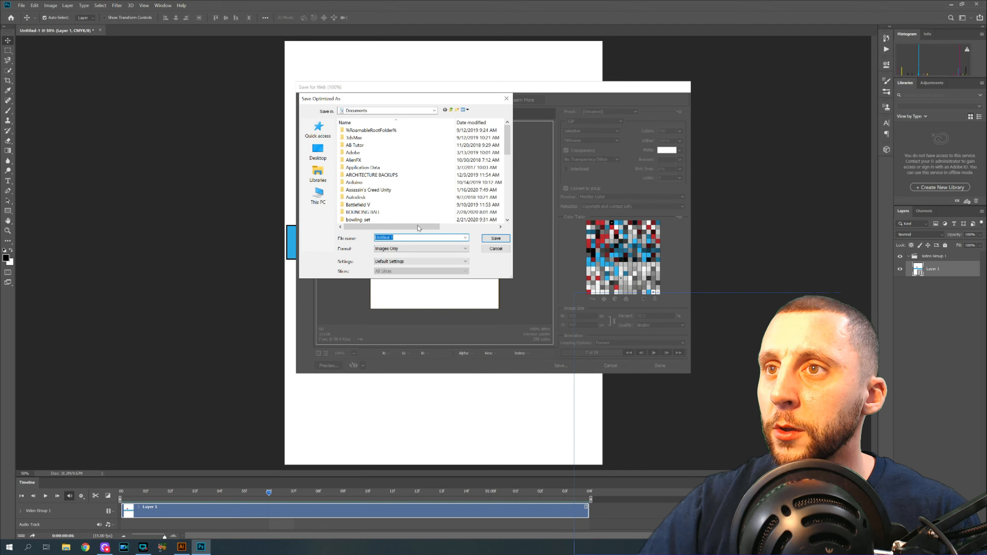
click(318, 152)
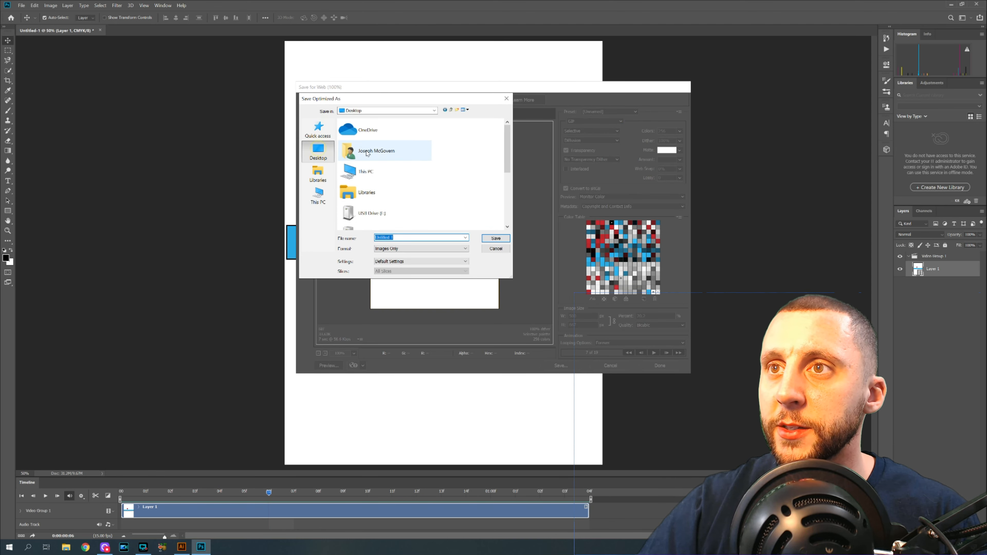
scroll(396, 193, down, 3)
click(369, 159)
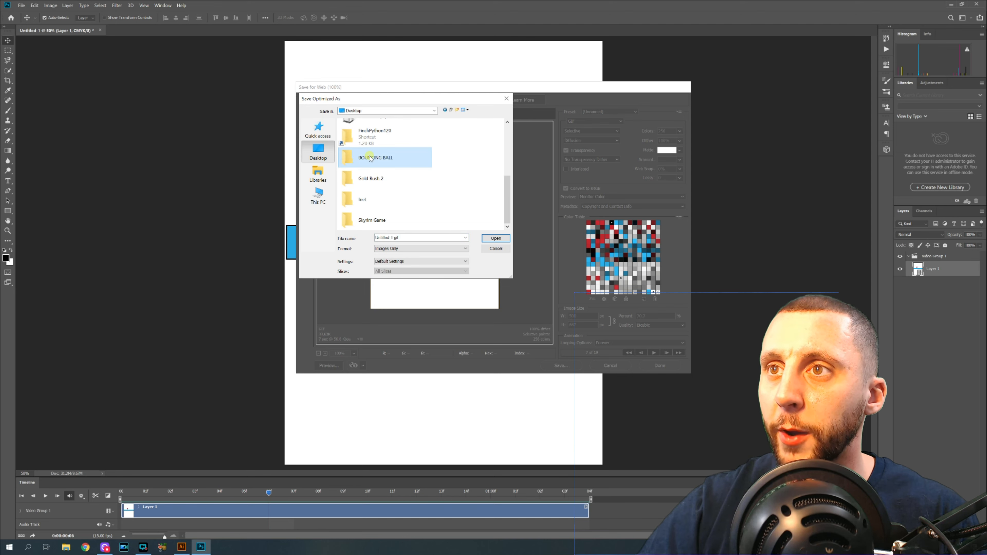
double_click(370, 159)
Save the GIF as BALL ANIMATION with the Images Only format and Default Settings
double_click(403, 238)
text(A)
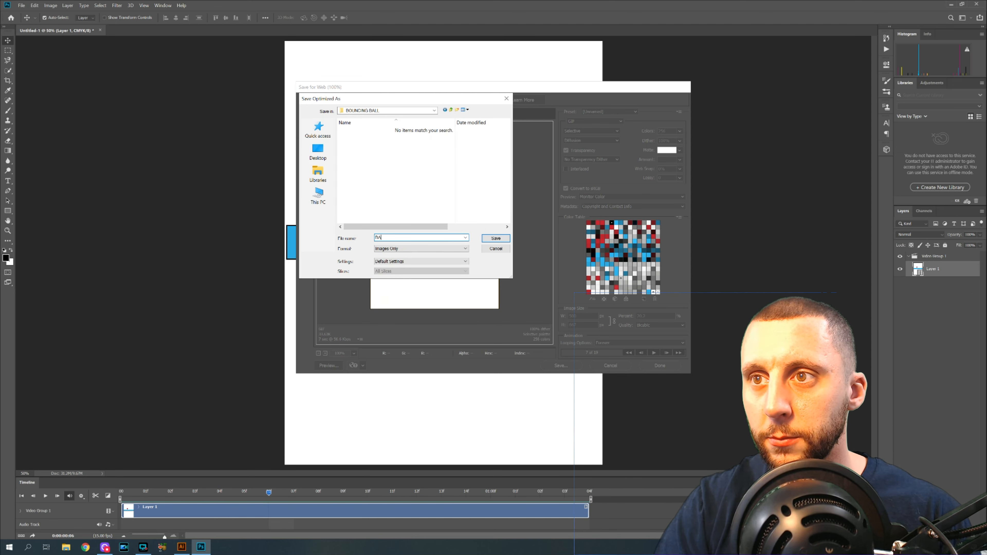
text(ALL ANIMATION)
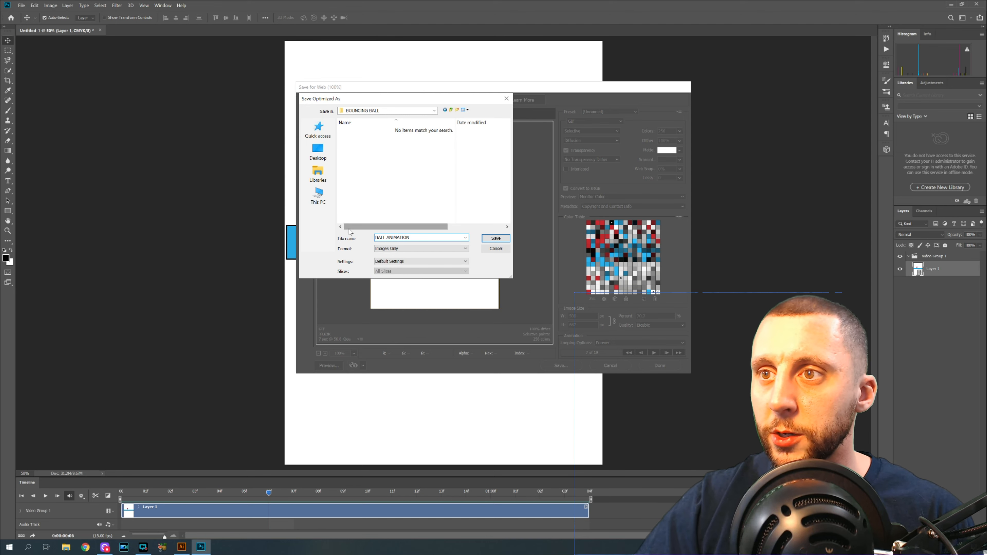
click(386, 251)
click(389, 258)
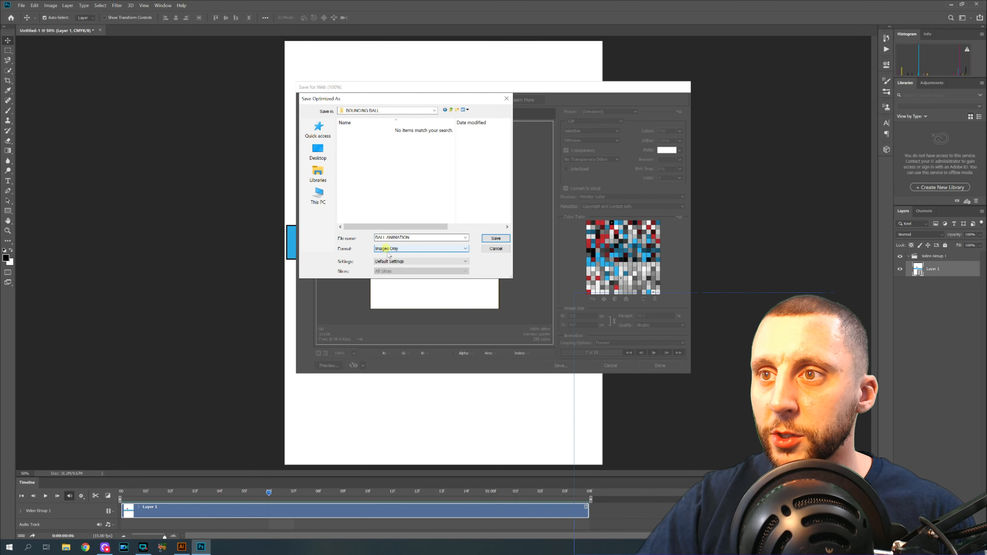
click(465, 262)
click(423, 266)
click(495, 238)
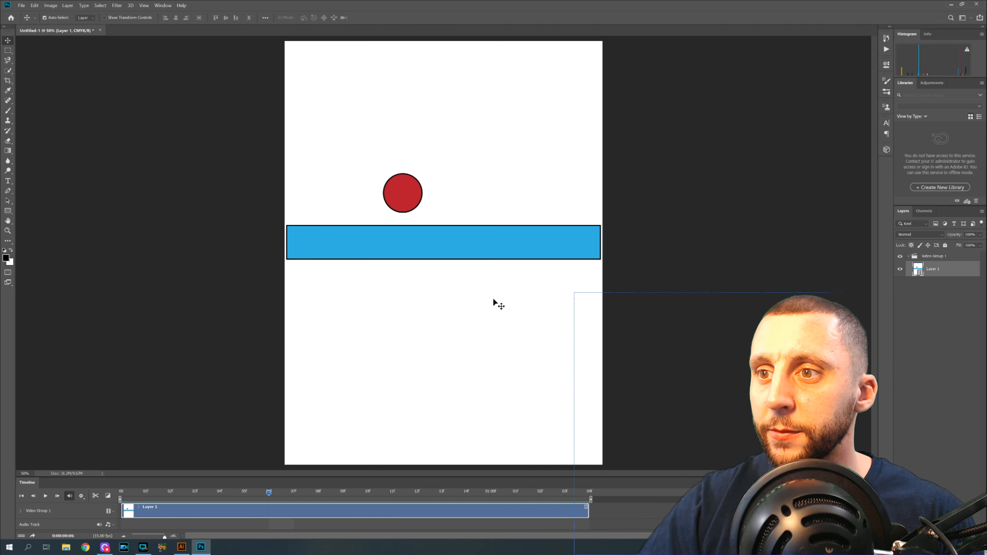
Minimize Photoshop and open BALL-ANIMATION from the Desktop's BOUNCING BALL folder to watch the animation
click(952, 5)
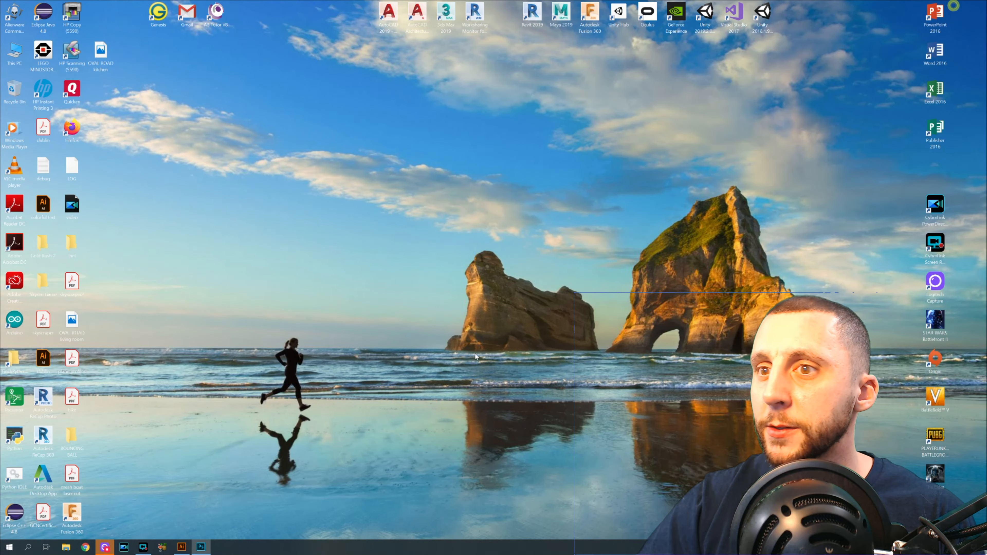
double_click(72, 438)
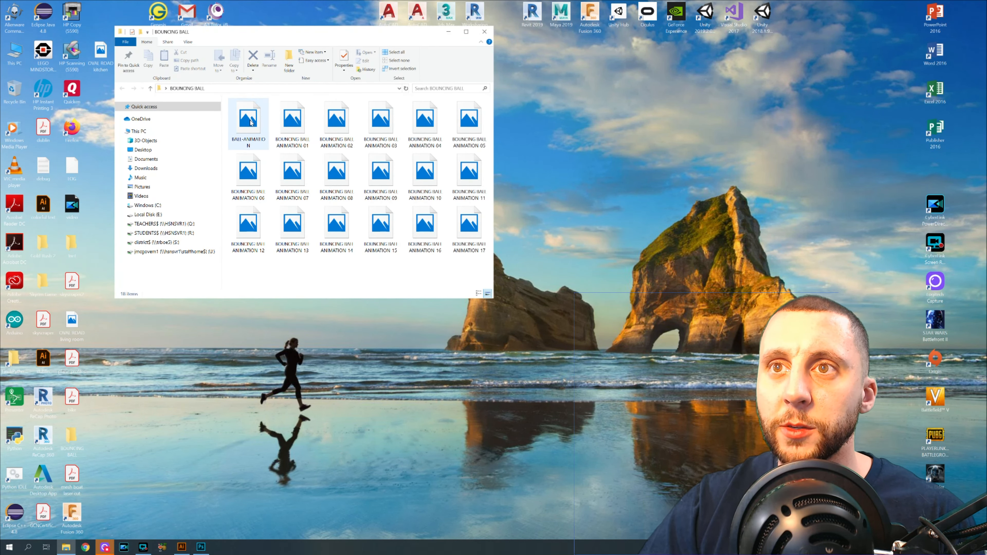
double_click(251, 122)
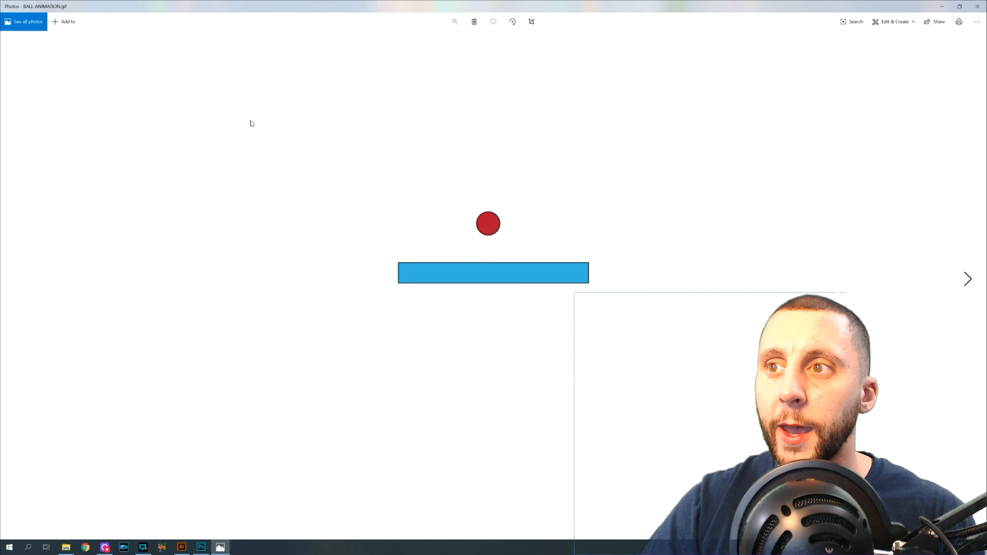